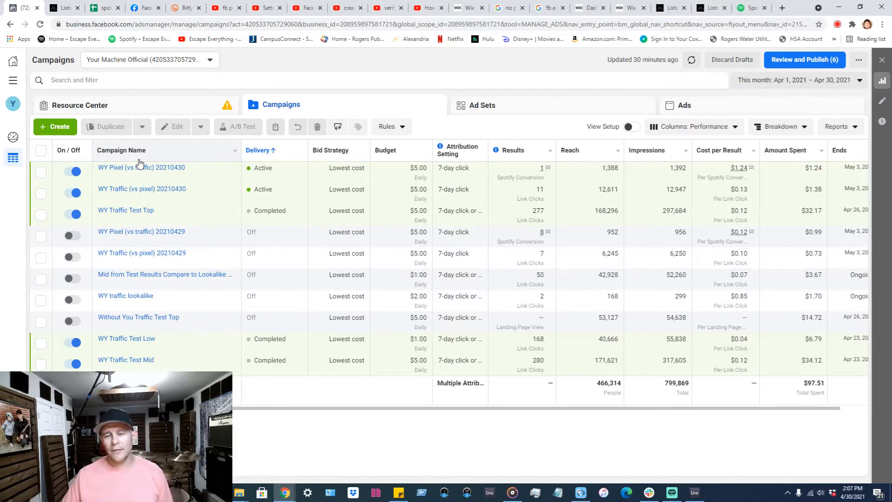
# Step: Create a new campaign with the Traffic objective
pyautogui.moveTo(139, 195)
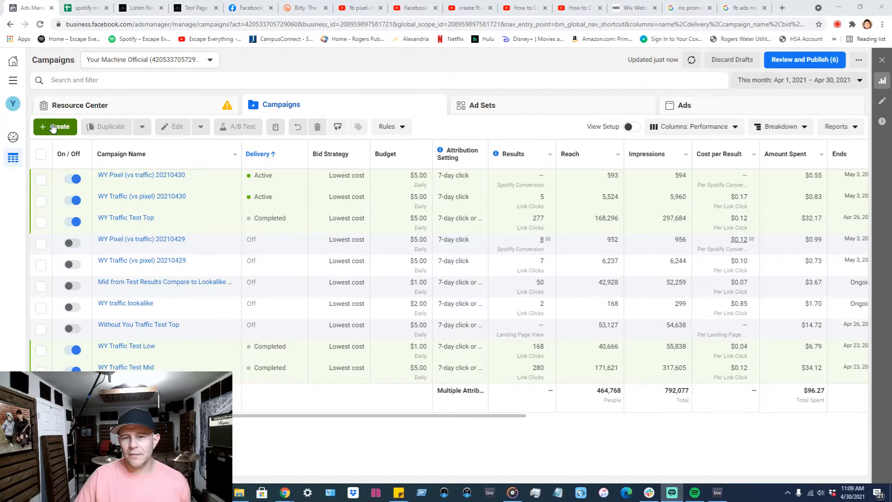
pyautogui.click(53, 127)
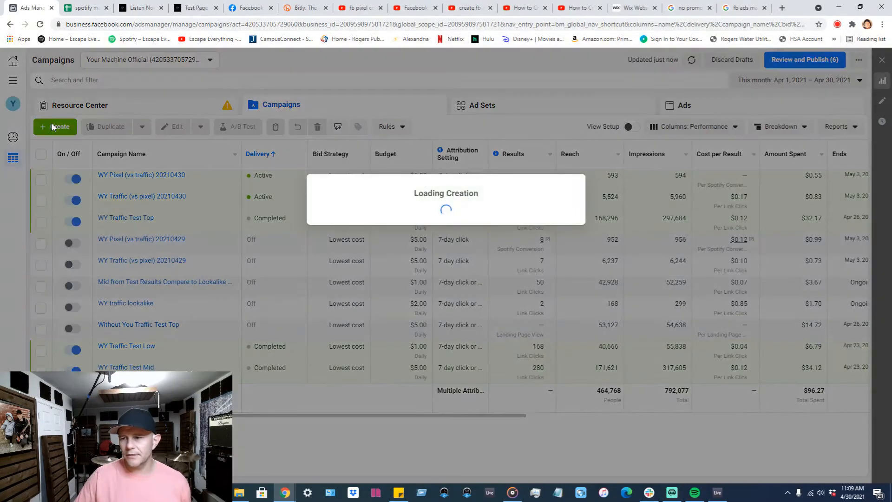
pyautogui.click(435, 197)
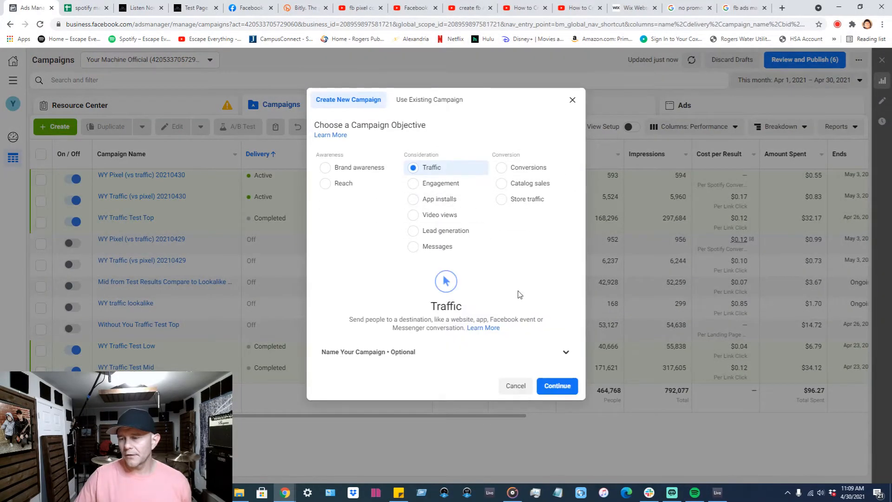
pyautogui.click(558, 386)
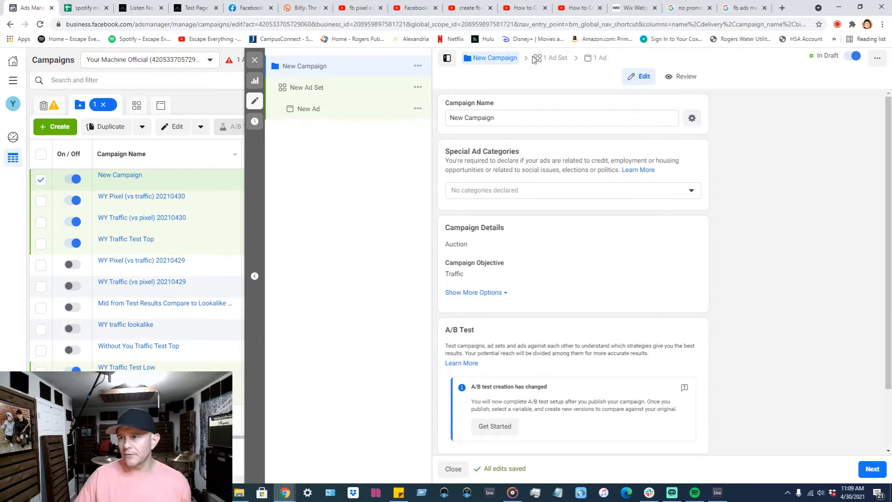
# Step: Name the new campaign "WY Traffic (vs pixel) 20210430"
pyautogui.click(553, 60)
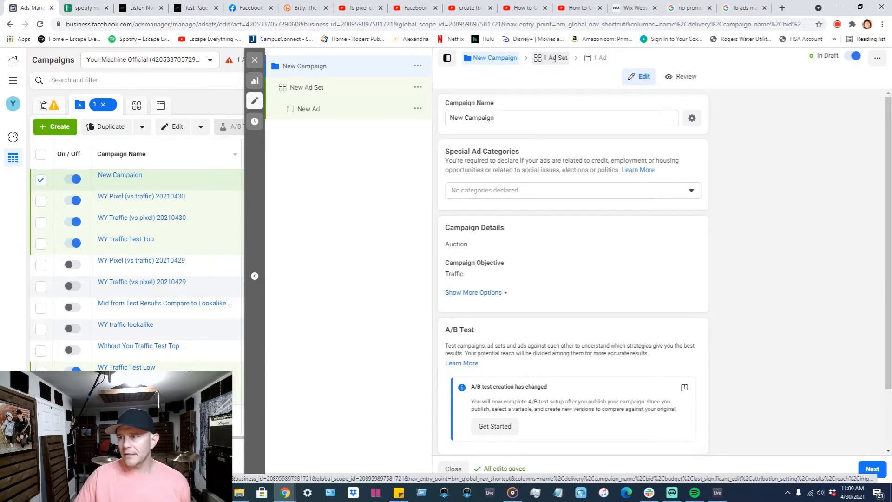
pyautogui.click(609, 59)
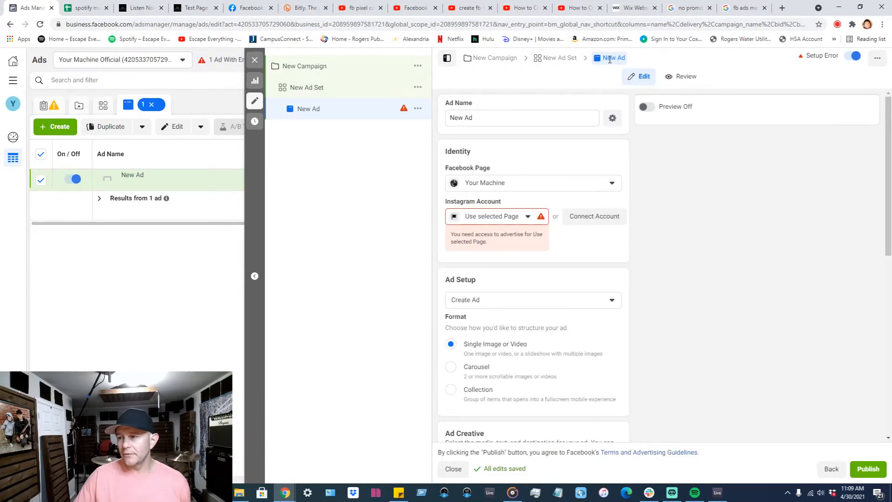
pyautogui.click(491, 57)
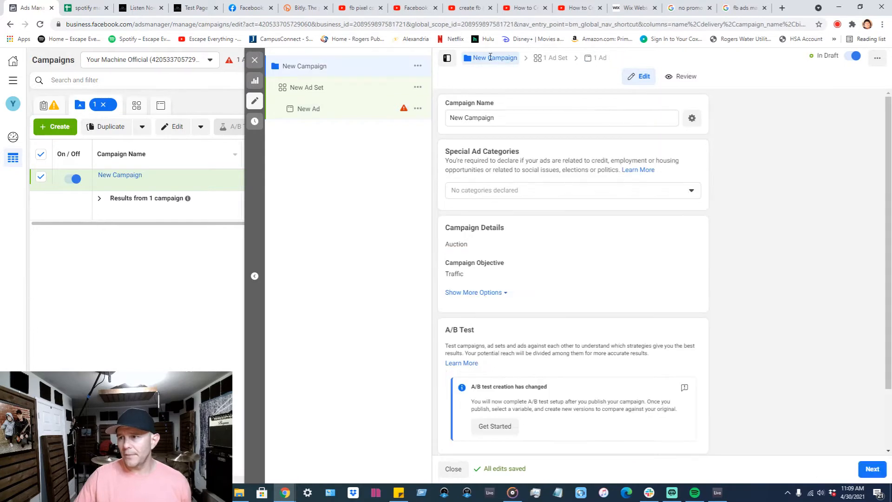
pyautogui.tripleClick(492, 117)
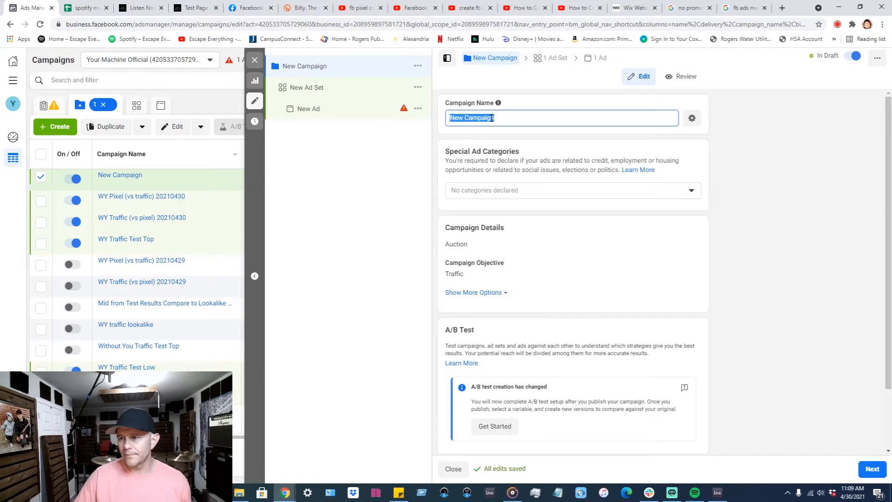
pyautogui.write('WY')
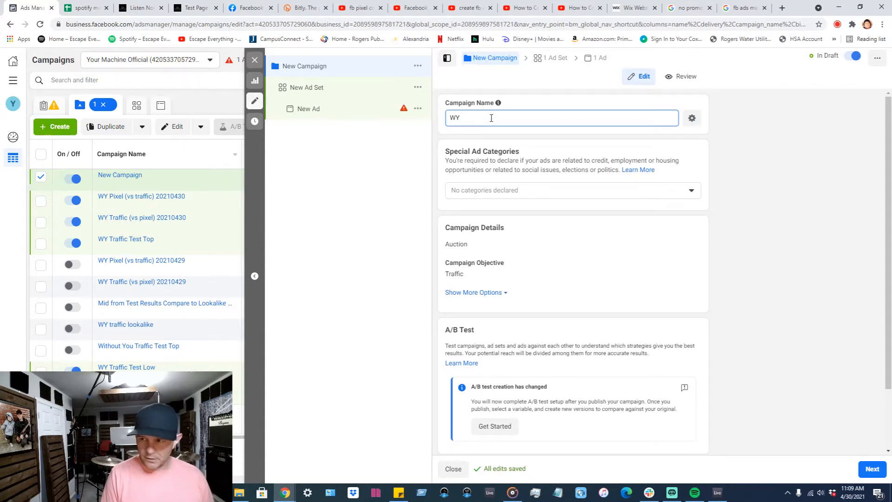
pyautogui.write('Traffic ')
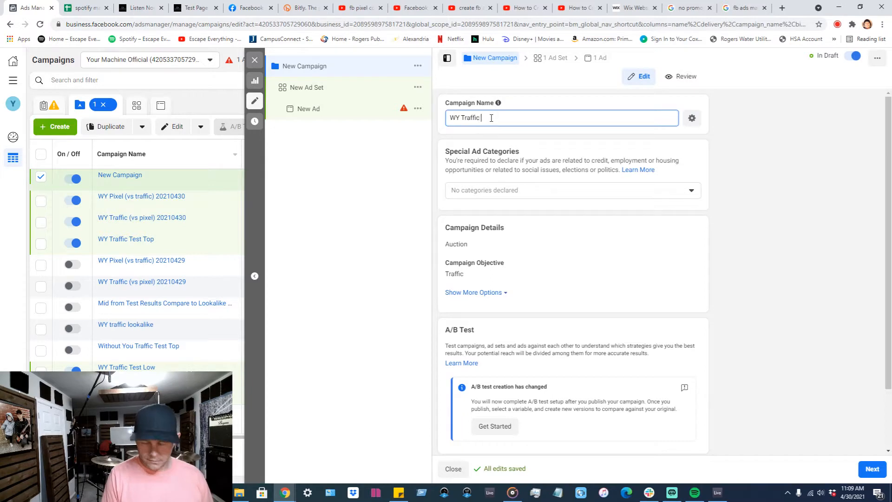
pyautogui.write('(vs pixel')
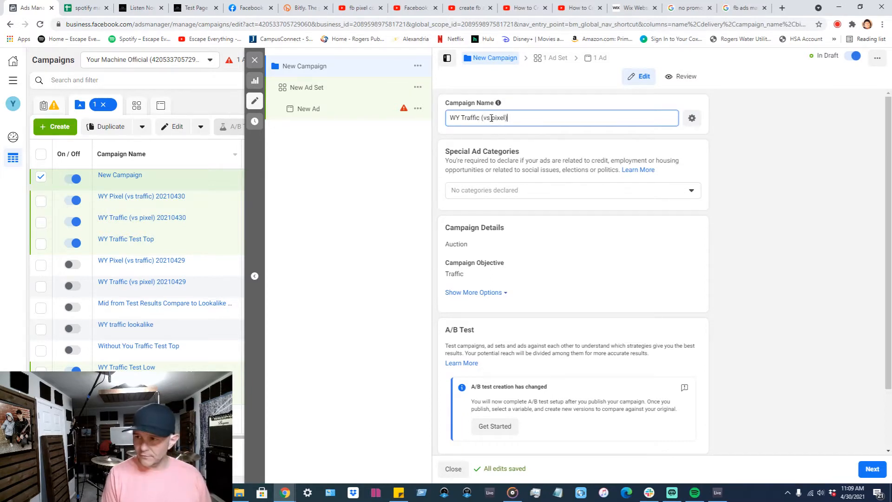
pyautogui.write(') 20210430')
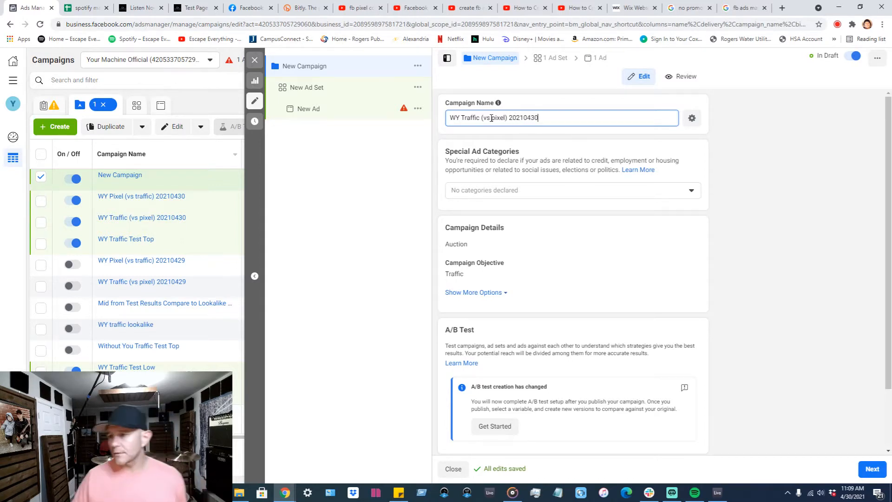
# Step: Turn on Campaign Budget Optimization and set the campaign's daily budget to $5.00
pyautogui.scroll(-2, 761, 180)
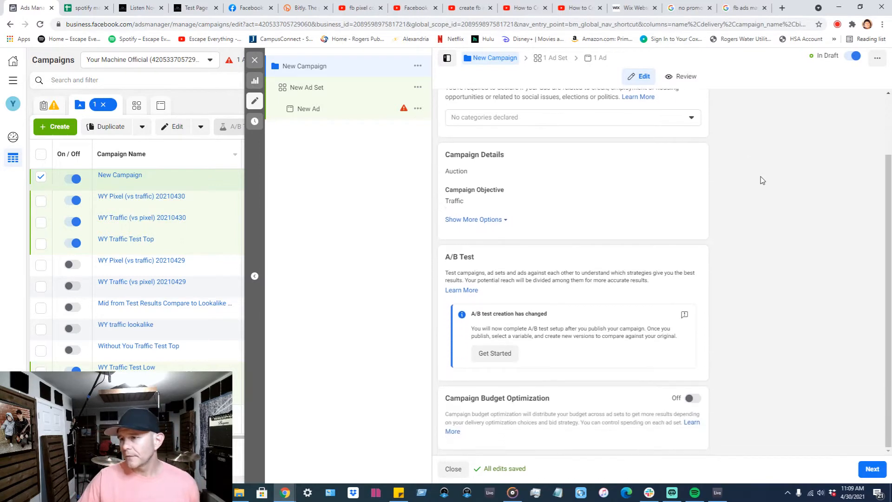
pyautogui.scroll(1, 762, 181)
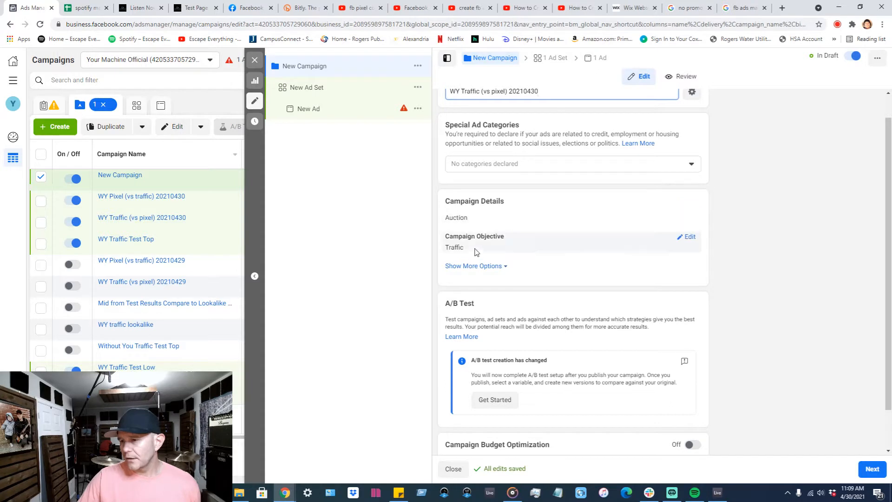
pyautogui.scroll(-1, 707, 264)
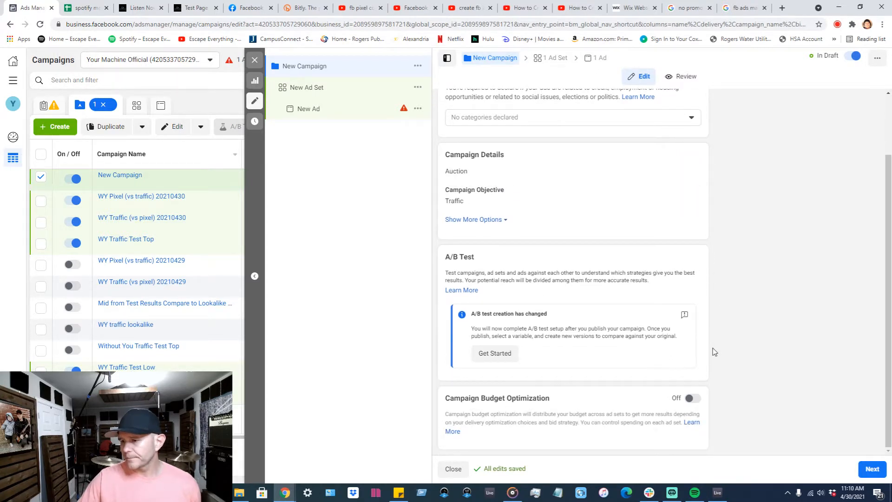
pyautogui.click(693, 400)
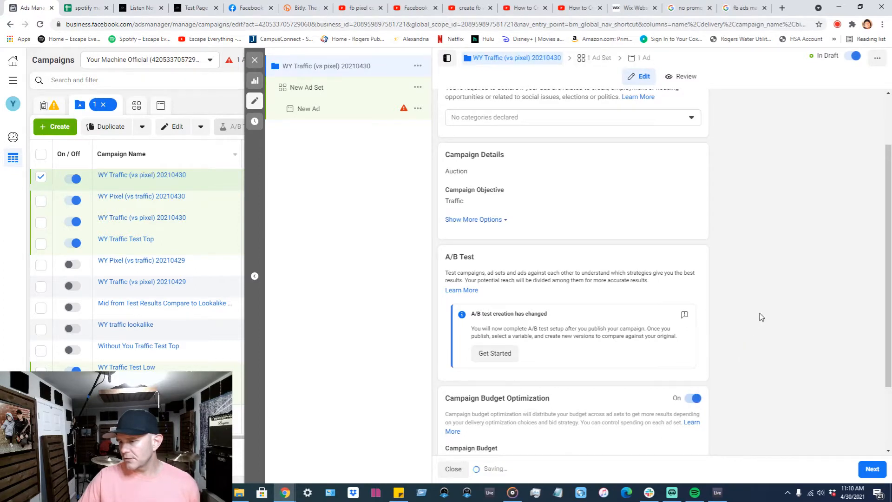
pyautogui.scroll(-2, 762, 317)
pyautogui.click(518, 373)
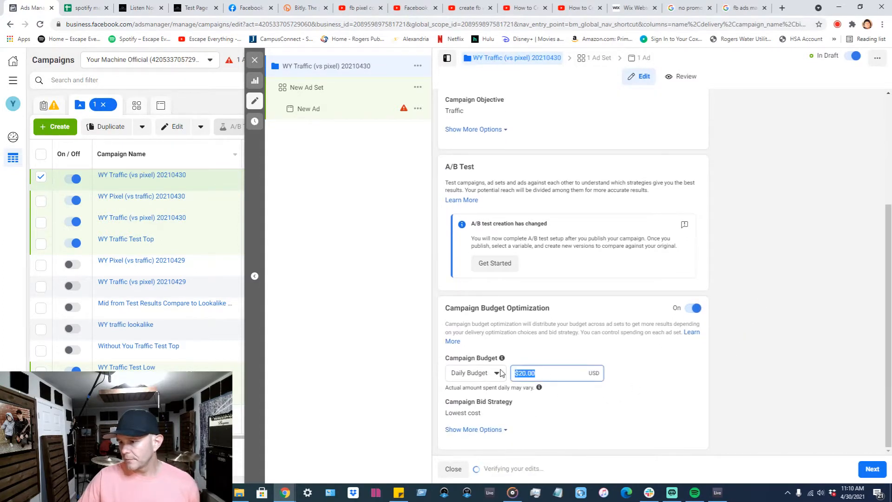
pyautogui.write('5.00')
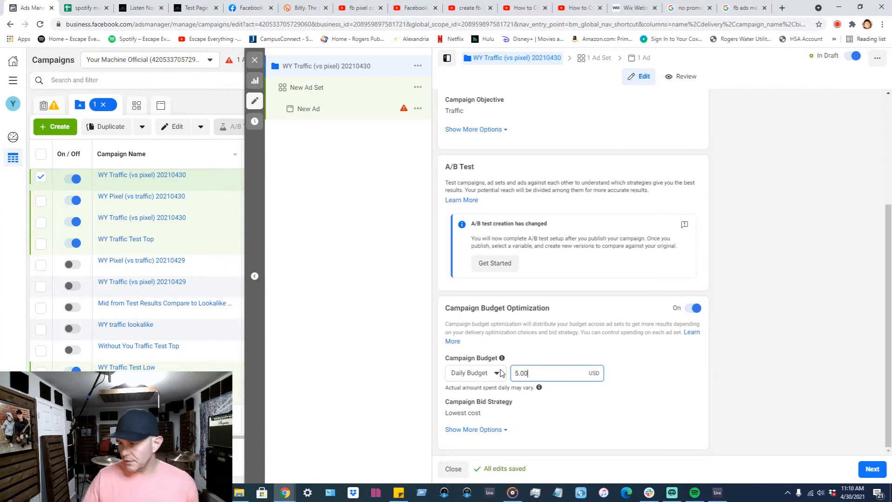
pyautogui.click(834, 391)
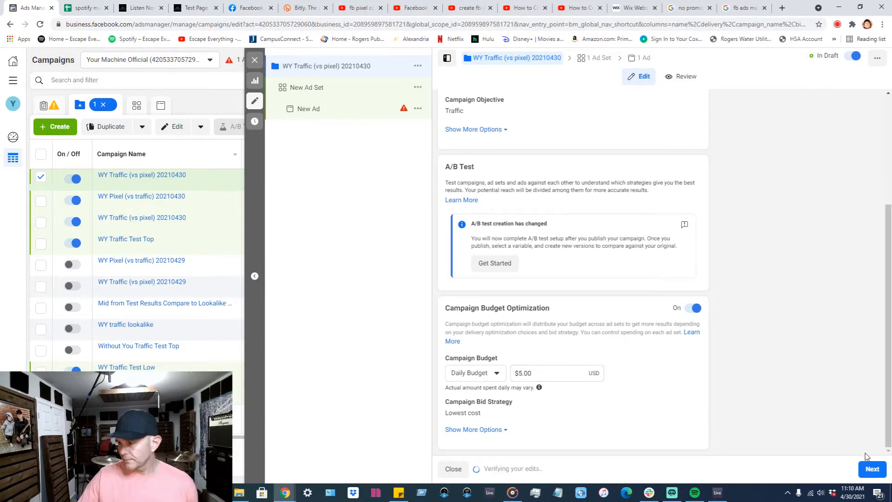
# Step: Proceed to the ad set and name it "WY Traffic (vs pixel) 20210430"
pyautogui.click(872, 470)
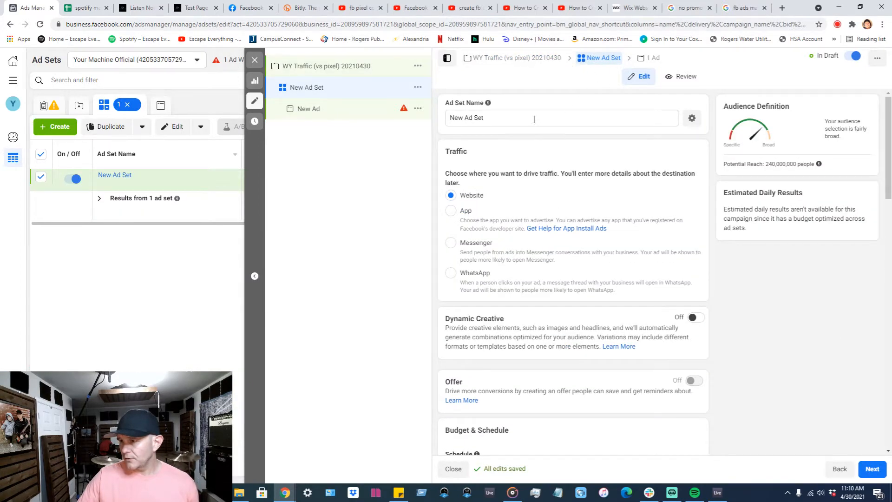
pyautogui.tripleClick(483, 119)
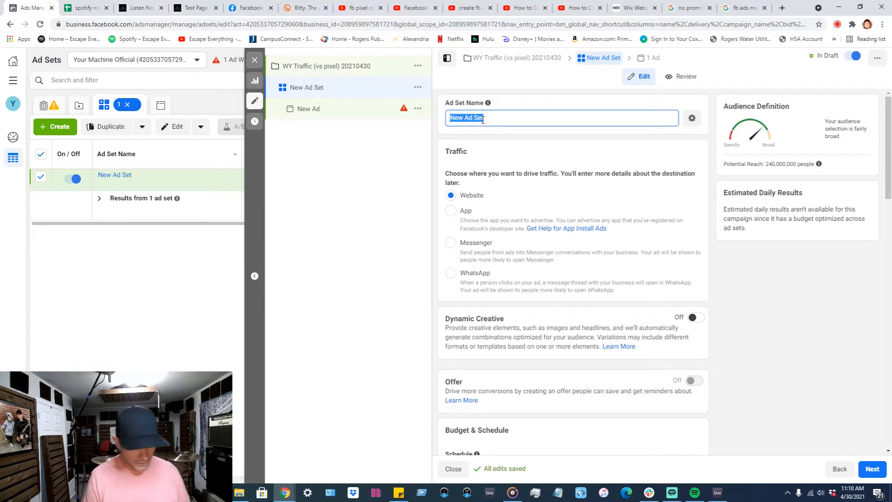
pyautogui.write('WY Traffic (vs pixel)')
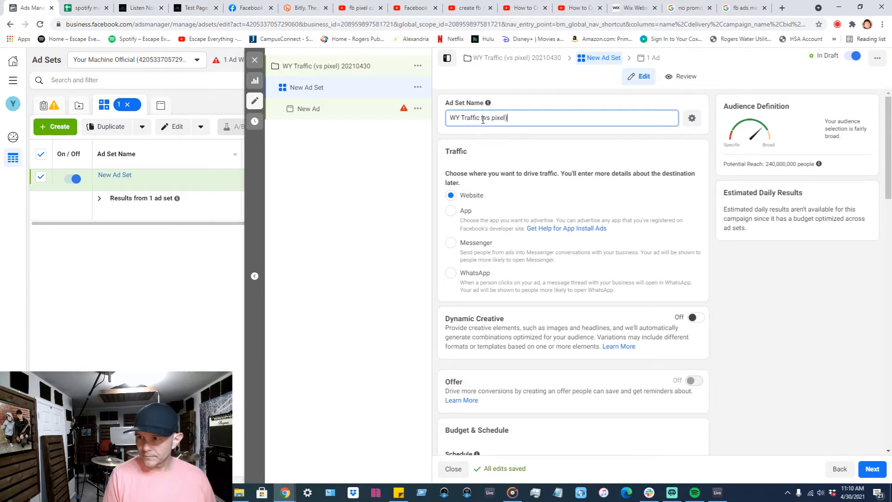
pyautogui.write(' 20210430')
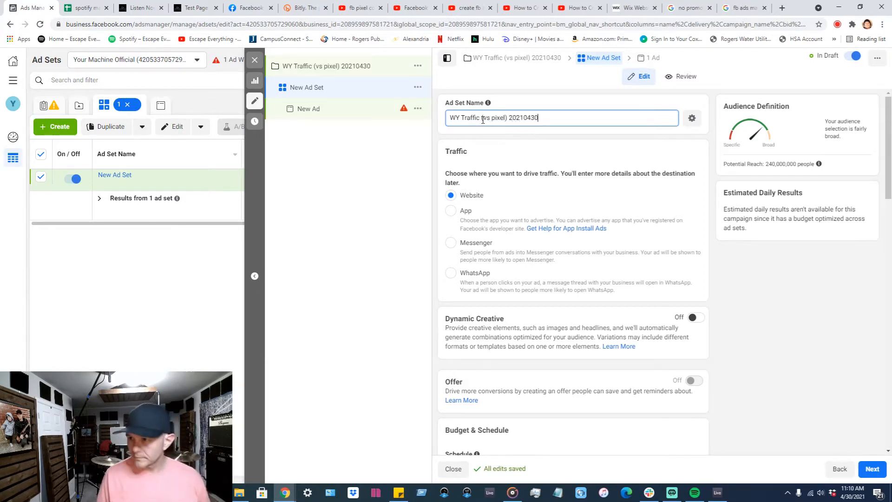
# Step: Set the ad set's start time to 5:00 PM, with Apr 30, 2021 as the start date
pyautogui.scroll(-1, 541, 156)
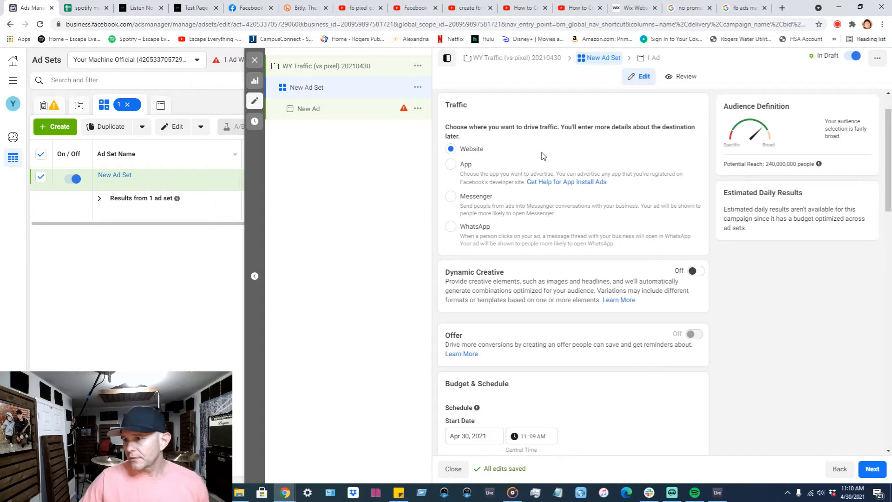
pyautogui.scroll(-1, 594, 235)
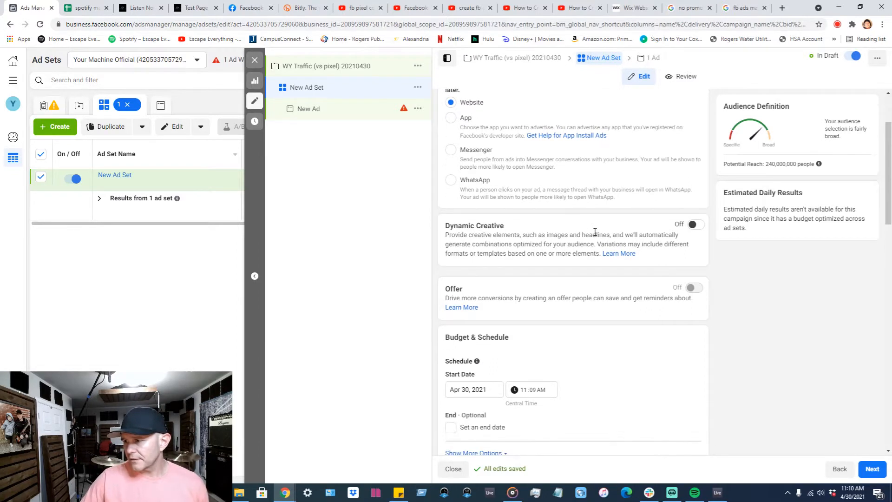
pyautogui.scroll(-2, 599, 230)
pyautogui.scroll(-1, 564, 220)
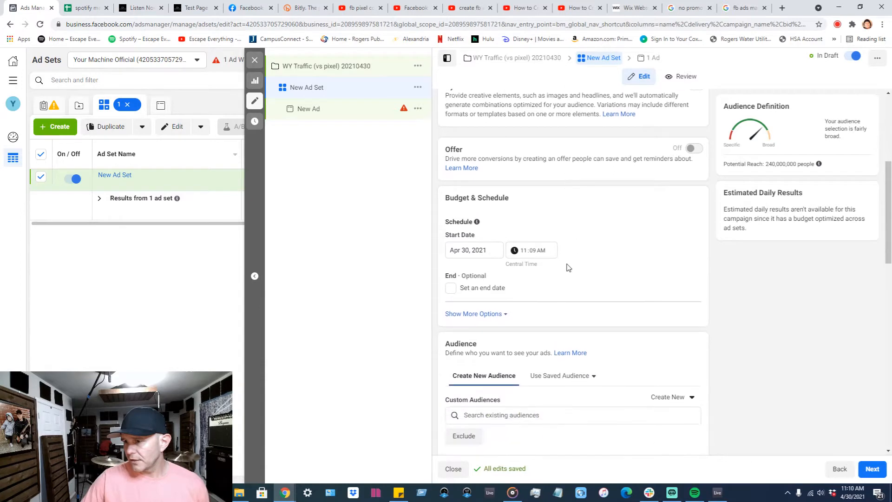
pyautogui.click(481, 251)
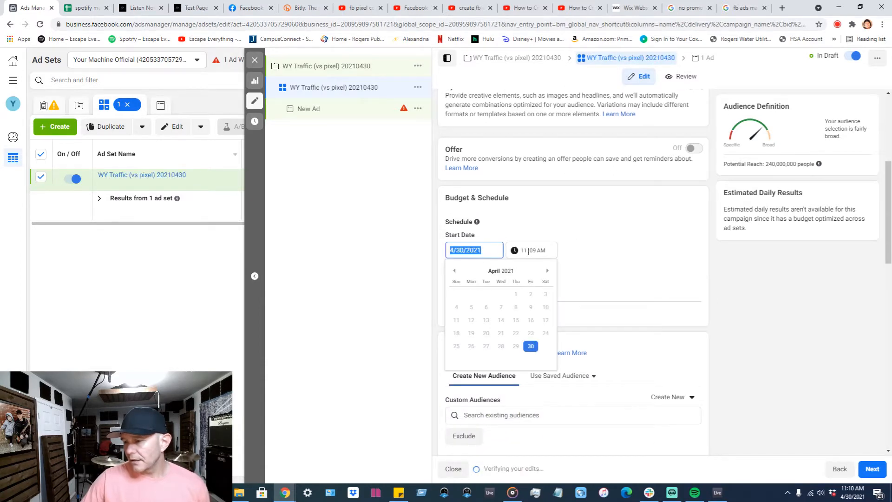
pyautogui.click(528, 251)
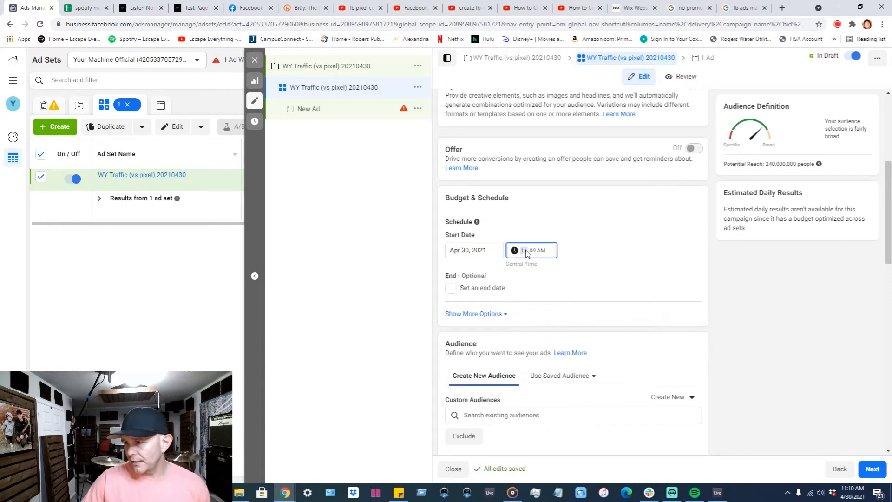
pyautogui.write('5')
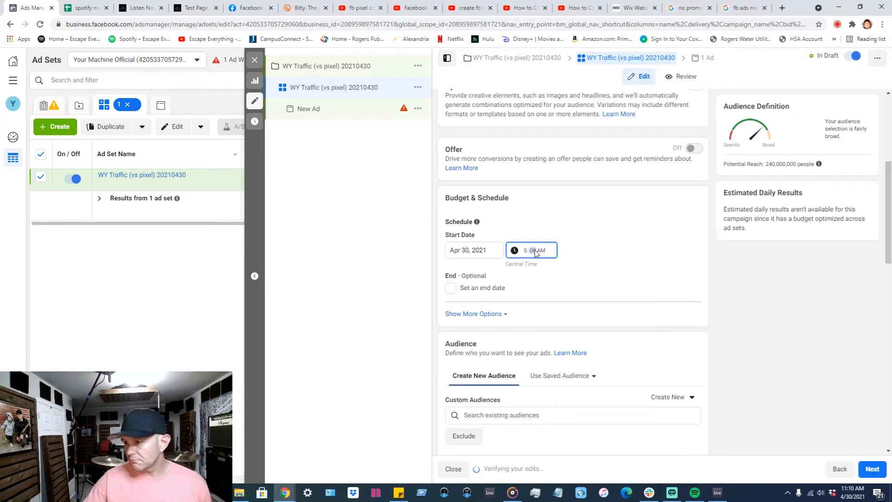
pyautogui.write('00p')
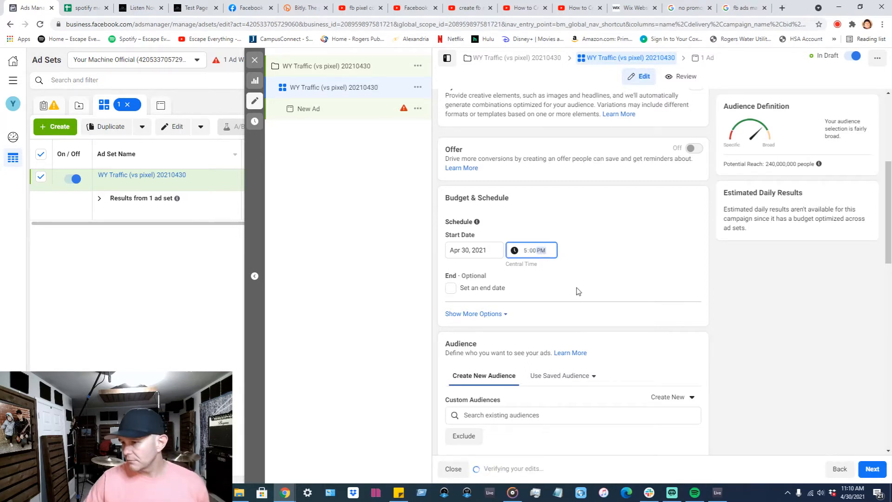
# Step: Enable an end date for the ad set's schedule and set it to May 3, 2021
pyautogui.click(451, 290)
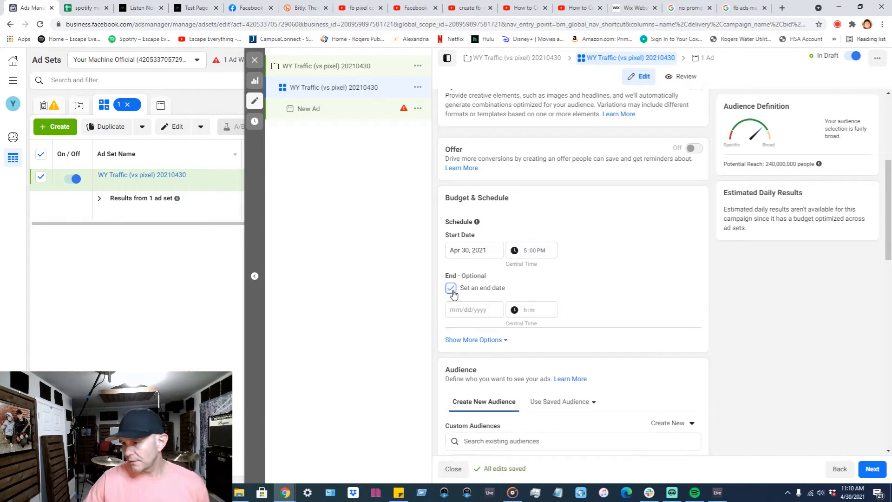
pyautogui.click(466, 309)
pyautogui.click(546, 331)
pyautogui.click(471, 366)
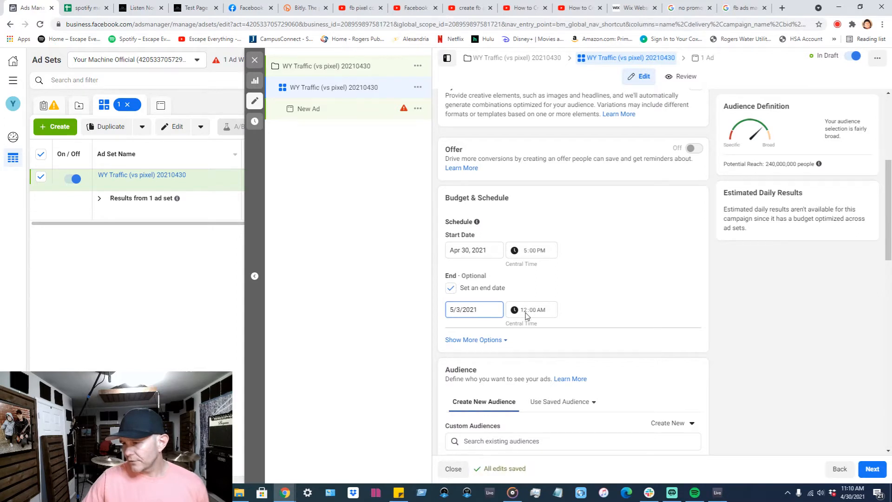
pyautogui.click(600, 266)
# Step: Start adding locations in bulk to the ad set's audience, with Countries as the location type
pyautogui.scroll(-2, 600, 267)
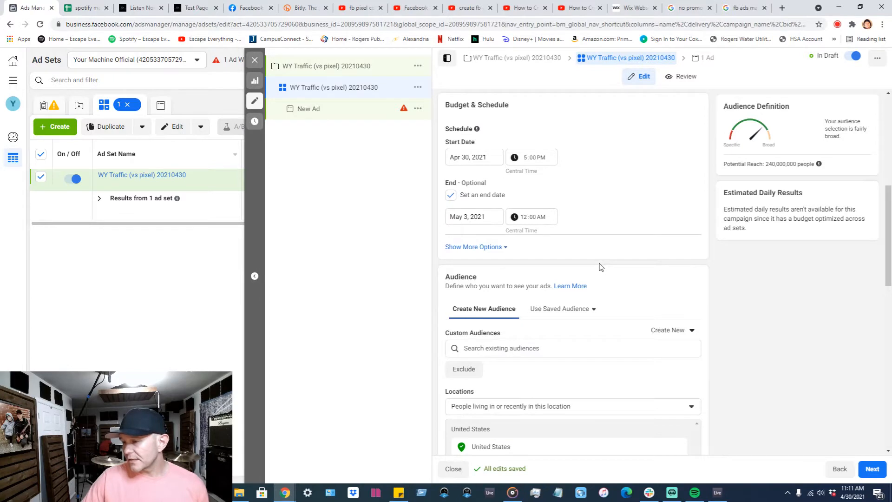
pyautogui.scroll(1, 605, 210)
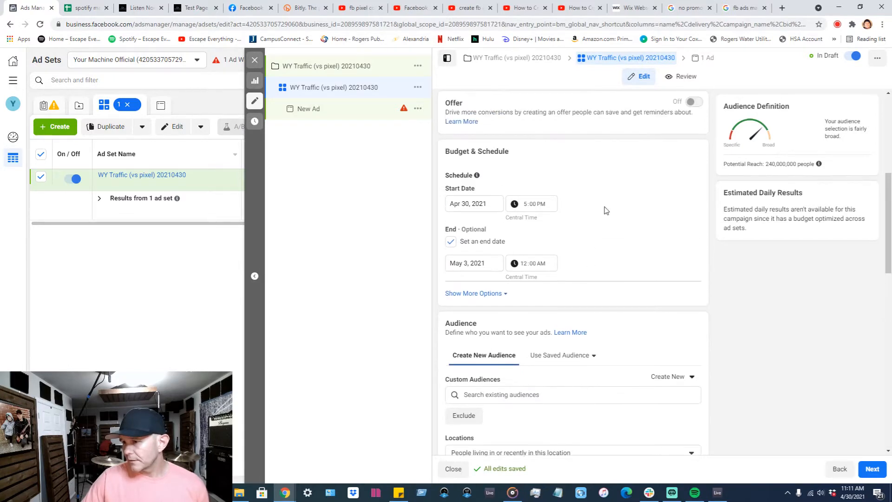
pyautogui.scroll(-3, 606, 210)
pyautogui.scroll(-2, 606, 210)
pyautogui.scroll(2, 599, 259)
pyautogui.scroll(1, 544, 286)
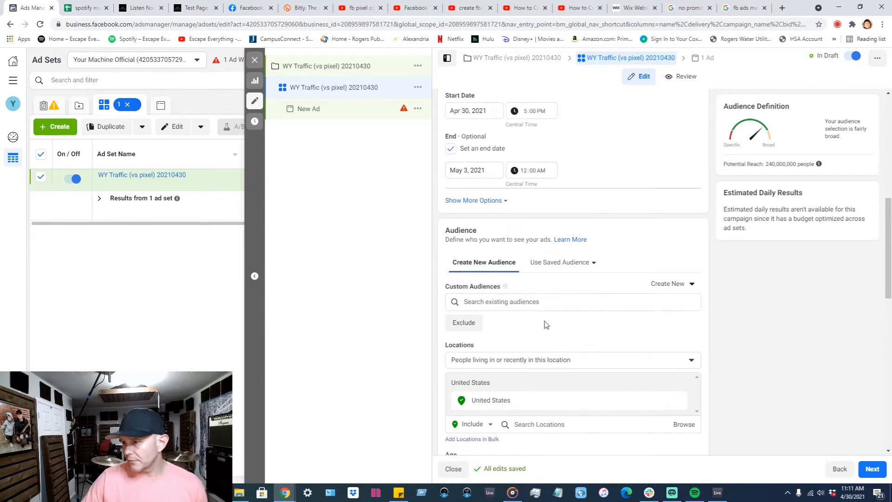
pyautogui.scroll(-1, 621, 206)
pyautogui.scroll(-1, 623, 206)
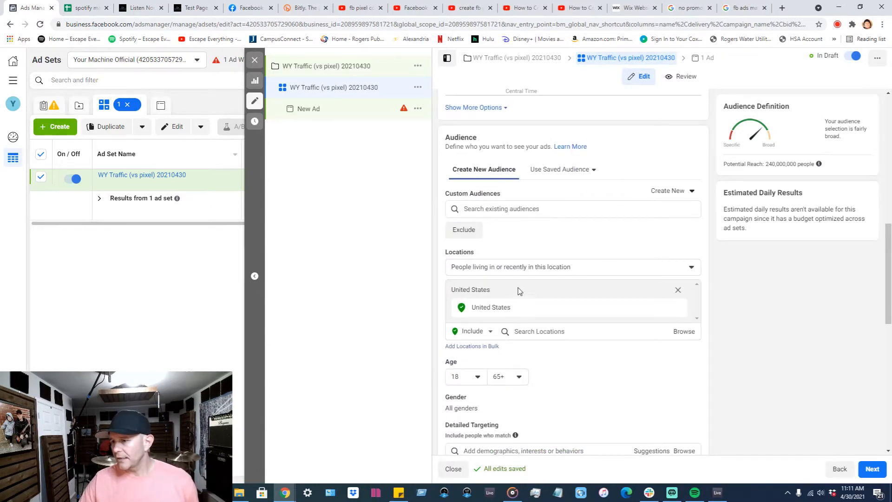
pyautogui.scroll(-2, 520, 265)
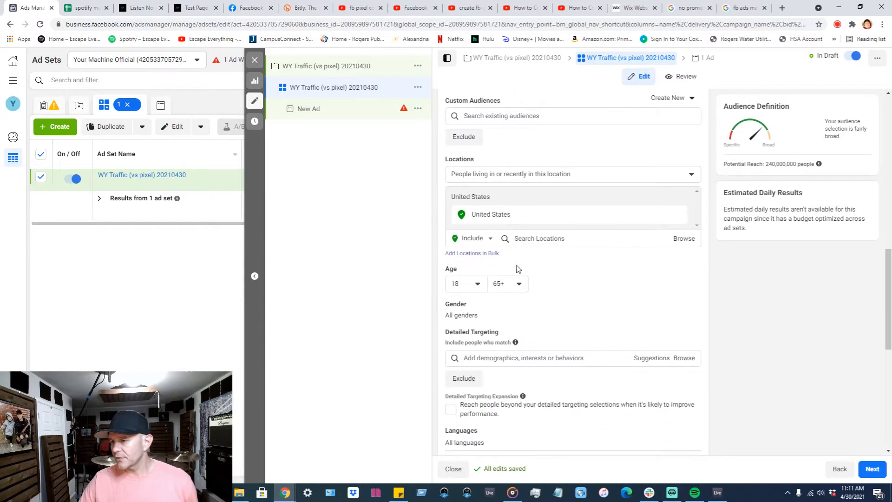
pyautogui.click(490, 257)
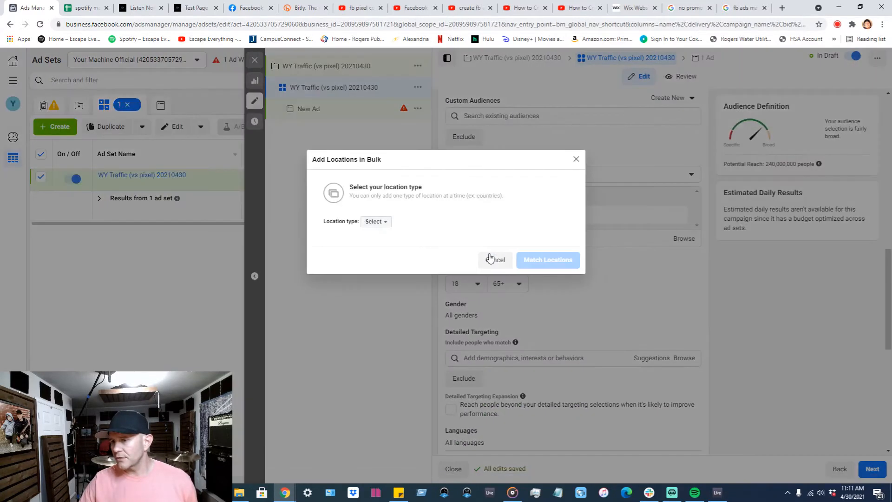
pyautogui.click(386, 225)
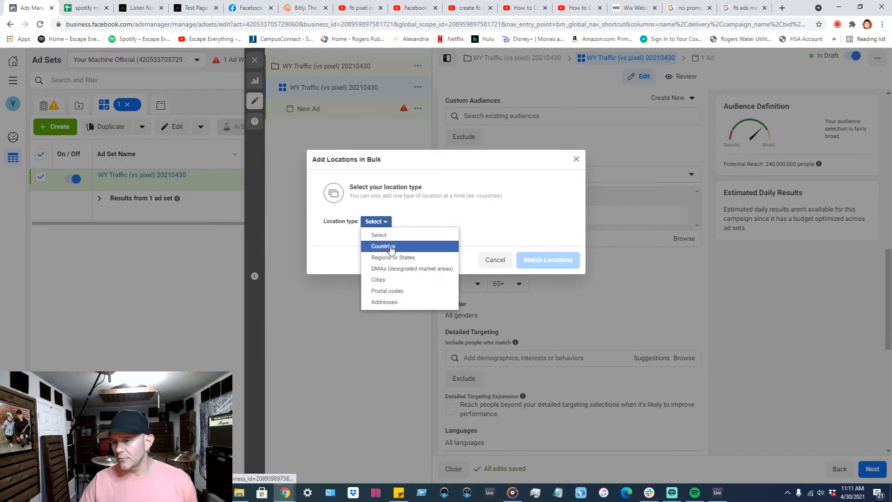
pyautogui.click(391, 247)
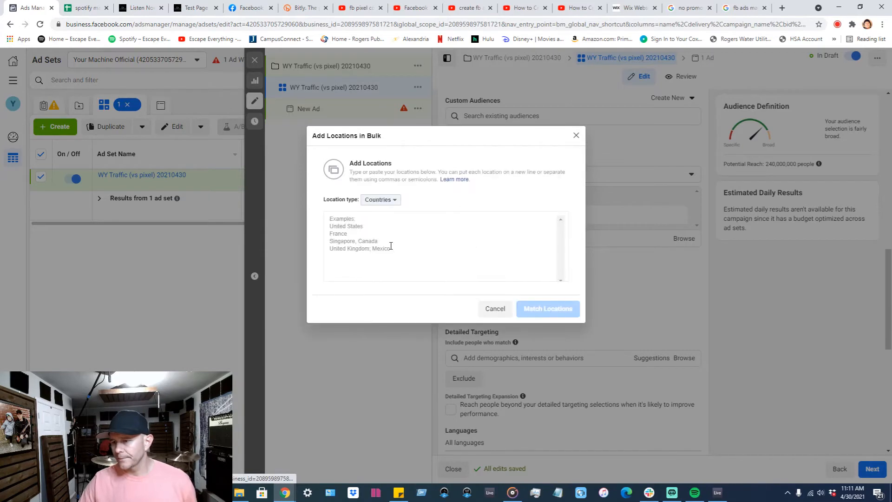
# Step: Switch to the "spotify markets" spreadsheet and copy the countries under Top Priority Markets, from United States to Austria
pyautogui.click(80, 5)
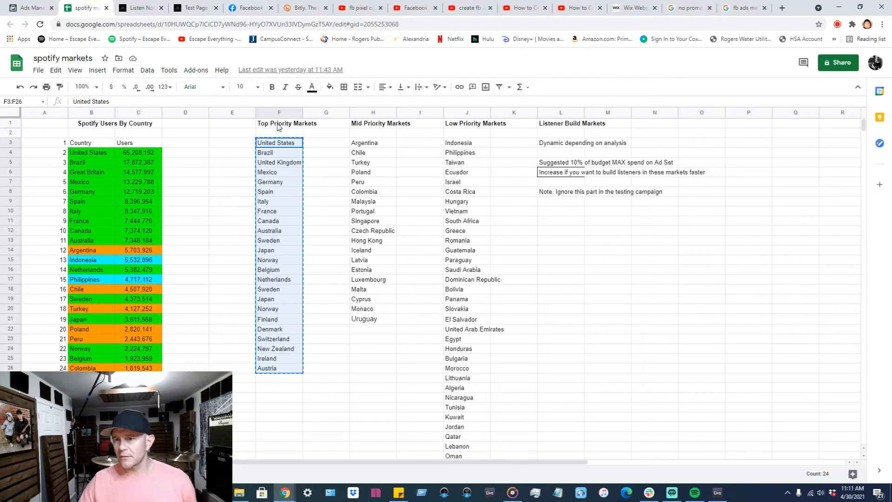
pyautogui.click(269, 112)
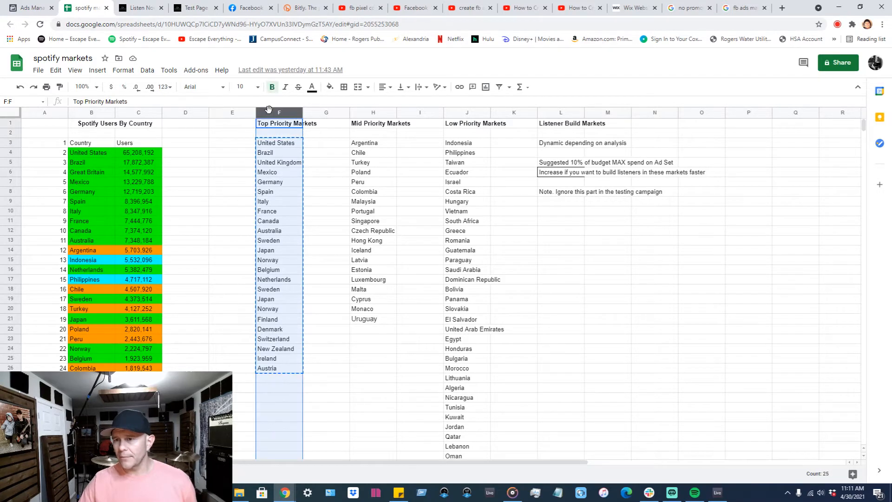
pyautogui.click(360, 112)
pyautogui.click(458, 112)
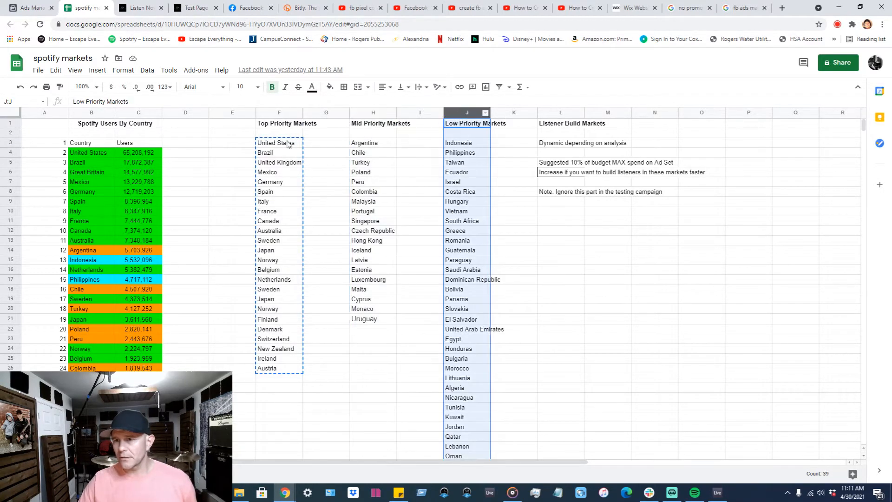
pyautogui.moveTo(288, 144); pyautogui.dragTo(286, 377)
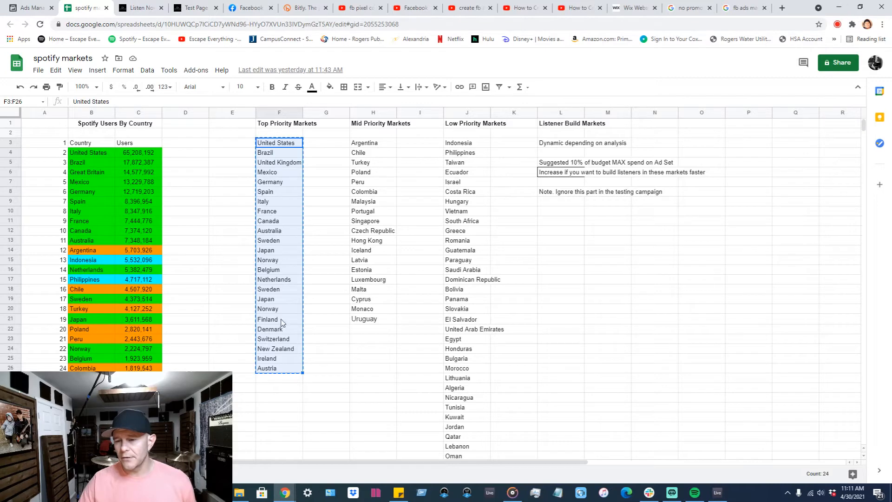
# Step: Return to Ads Manager, paste the copied countries as bulk locations, match them and add them to the audience
pyautogui.hotkey('ctrl', 'shift', 'Tab')
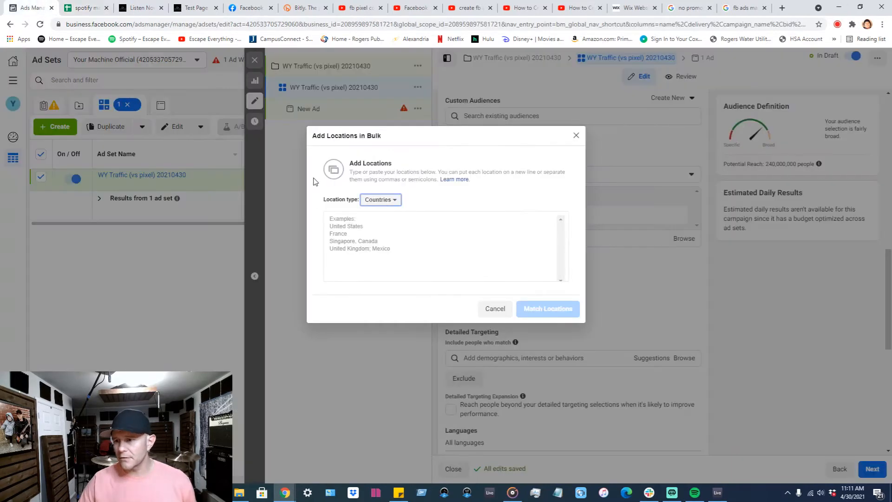
pyautogui.click(356, 228)
pyautogui.hotkey('ctrl', 'v')
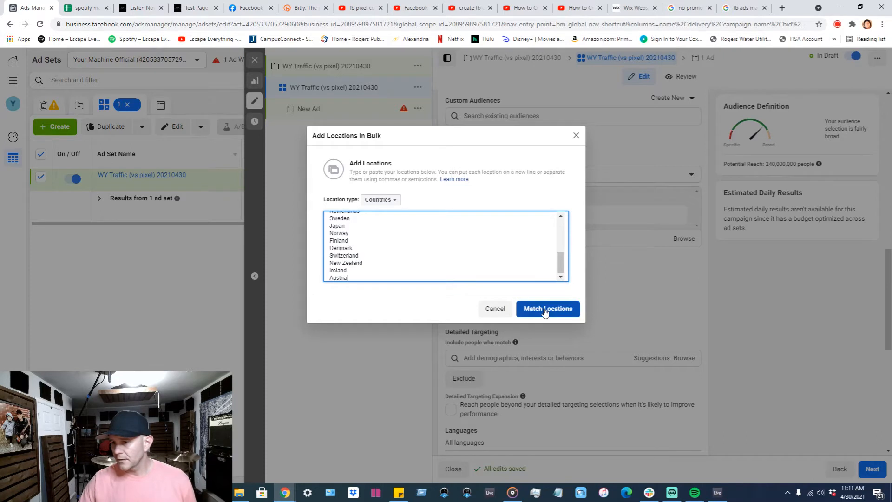
pyautogui.click(545, 310)
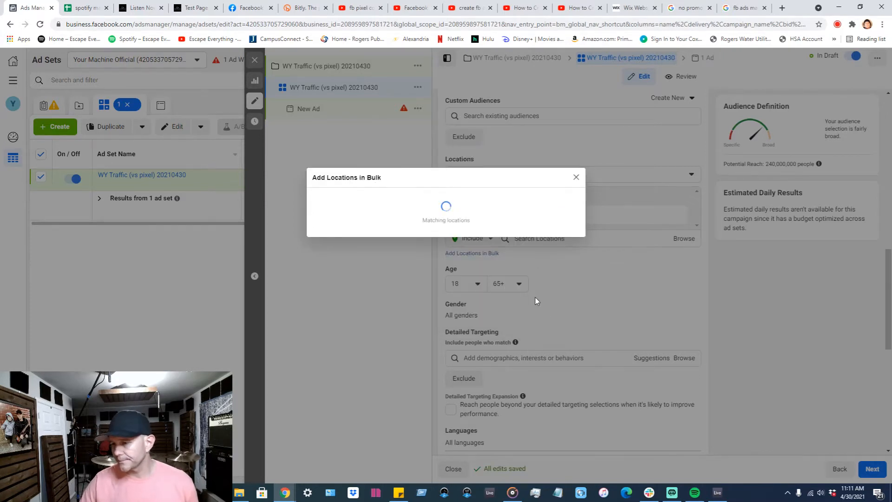
pyautogui.click(583, 340)
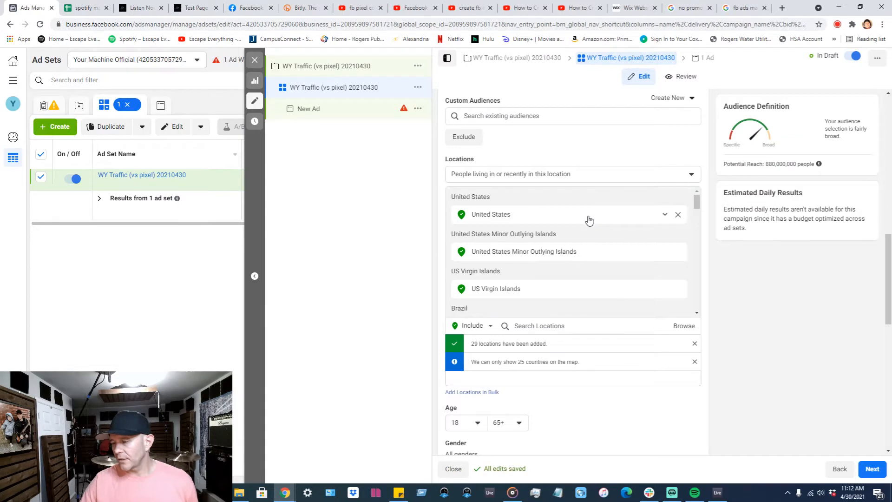
pyautogui.scroll(-6, 589, 220)
pyautogui.scroll(-8, 589, 220)
pyautogui.scroll(-4, 589, 220)
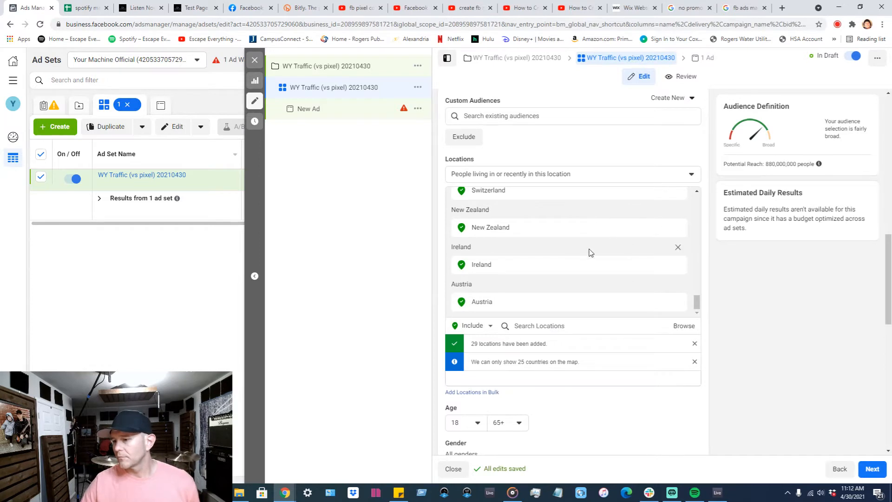
# Step: Set the audience's age range to 13 through 25
pyautogui.scroll(-4, 589, 253)
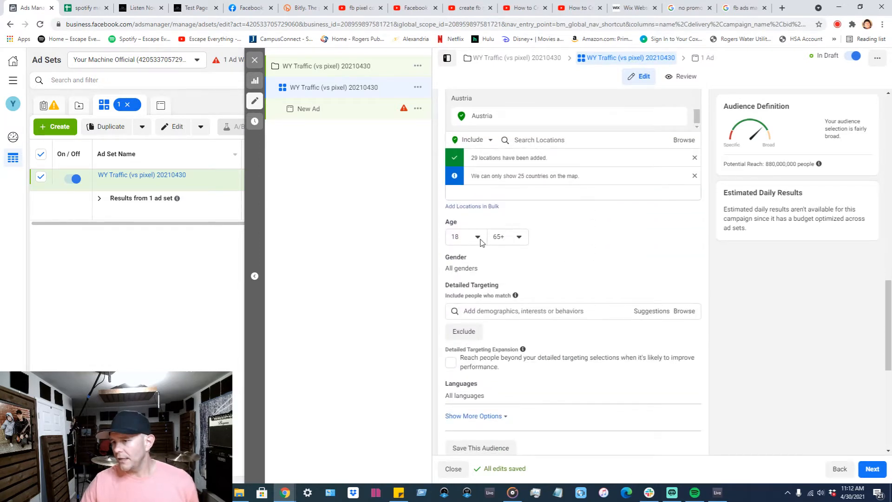
pyautogui.click(479, 238)
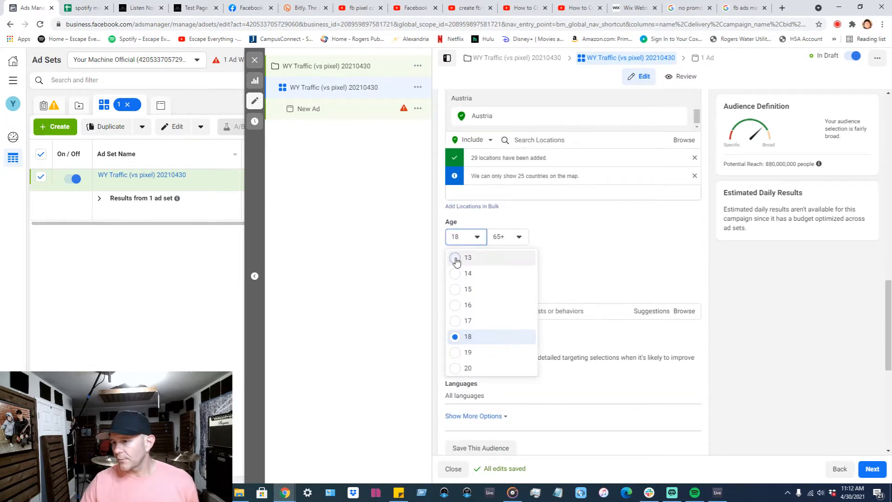
pyautogui.click(455, 259)
pyautogui.click(521, 238)
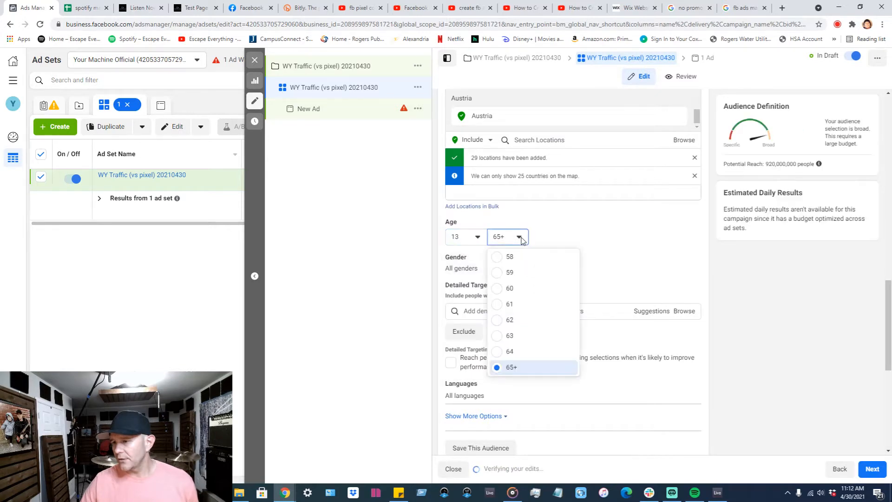
pyautogui.scroll(10, 522, 291)
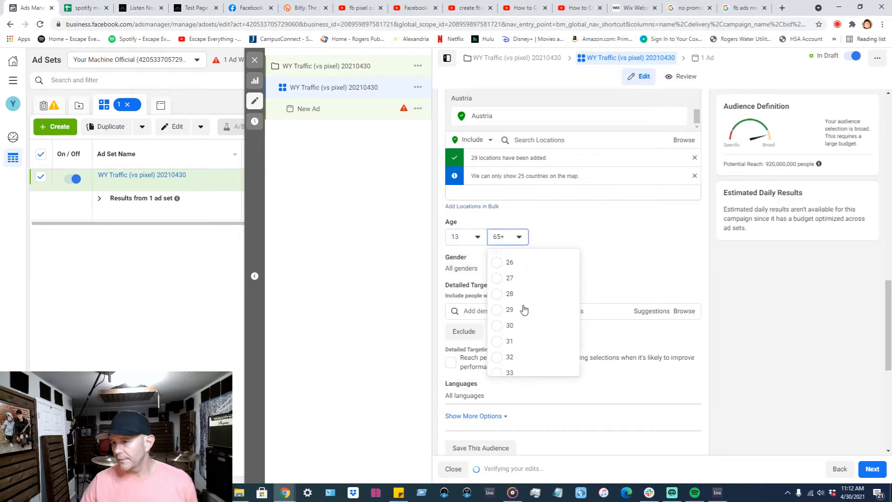
pyautogui.click(510, 288)
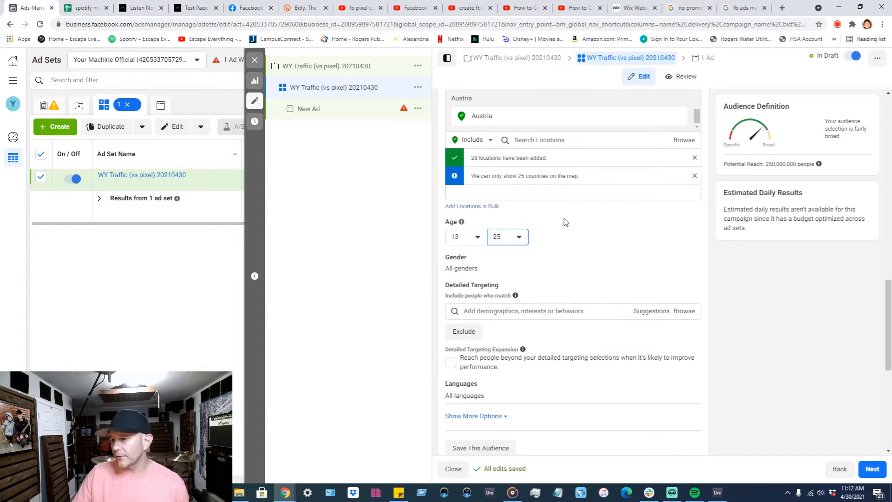
# Step: Copy the list of artist interests, Jaden Smith through Post Malone, from the details of the saved audience "WY Pixel Vs. Traffic"
pyautogui.scroll(-2, 555, 228)
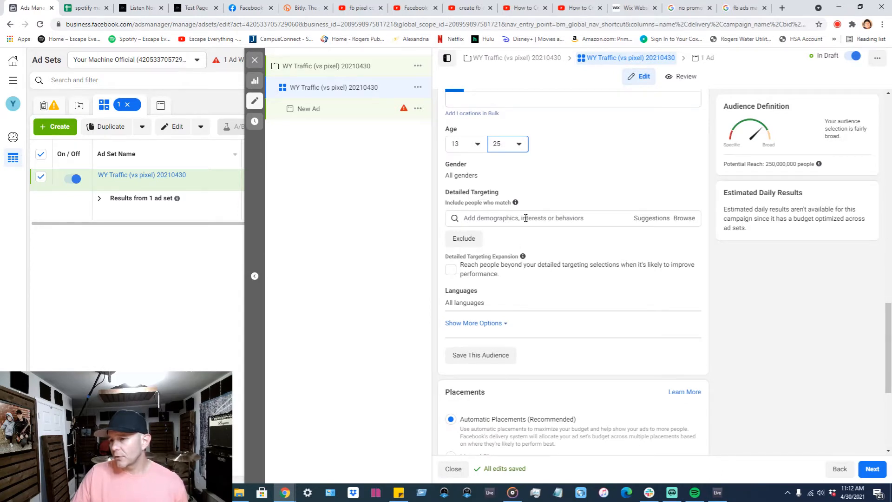
pyautogui.click(520, 218)
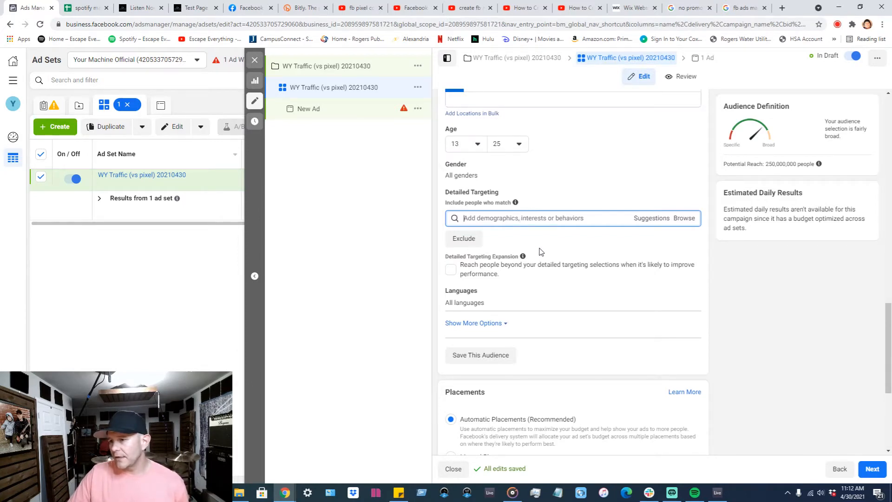
pyautogui.scroll(10, 540, 251)
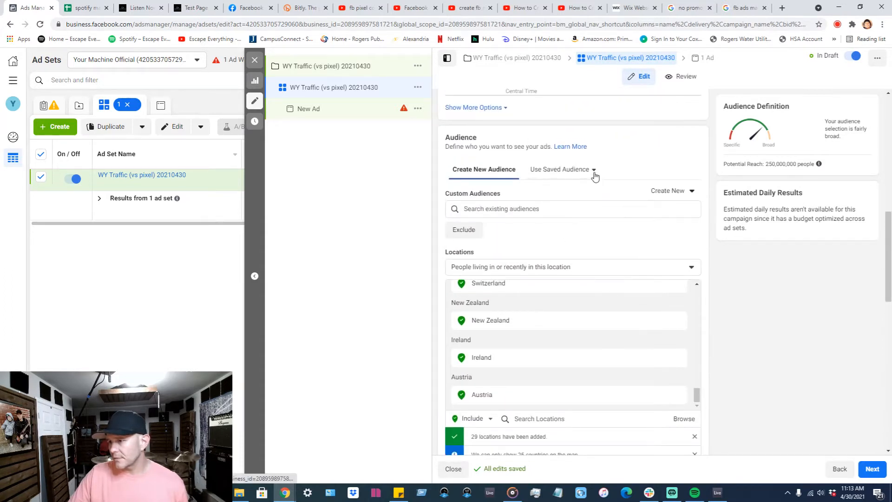
pyautogui.click(591, 172)
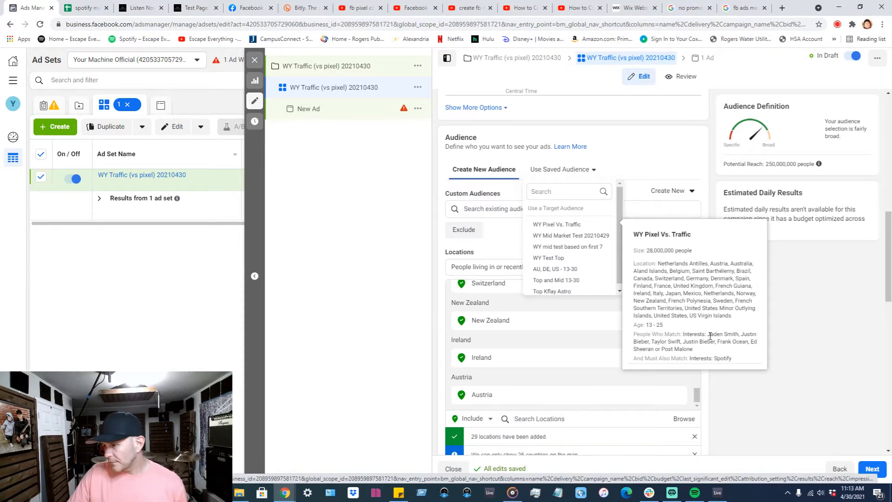
pyautogui.moveTo(708, 334); pyautogui.dragTo(711, 351)
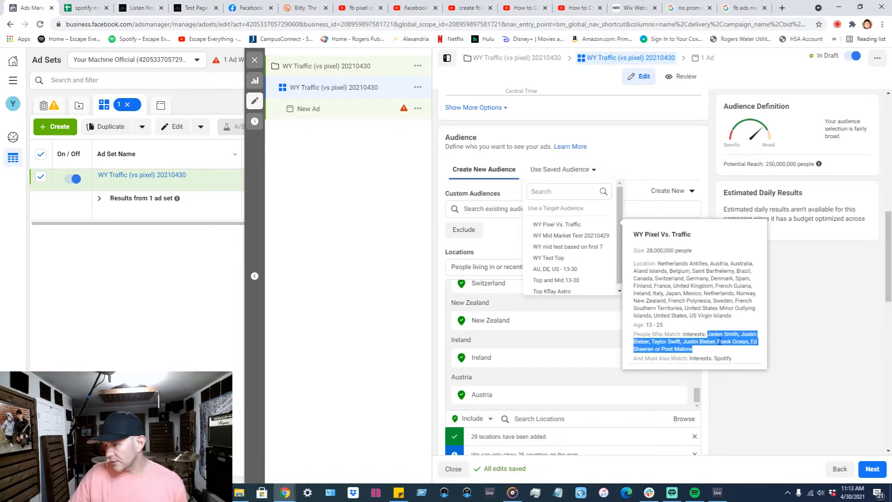
pyautogui.rightClick(720, 342)
pyautogui.click(718, 347)
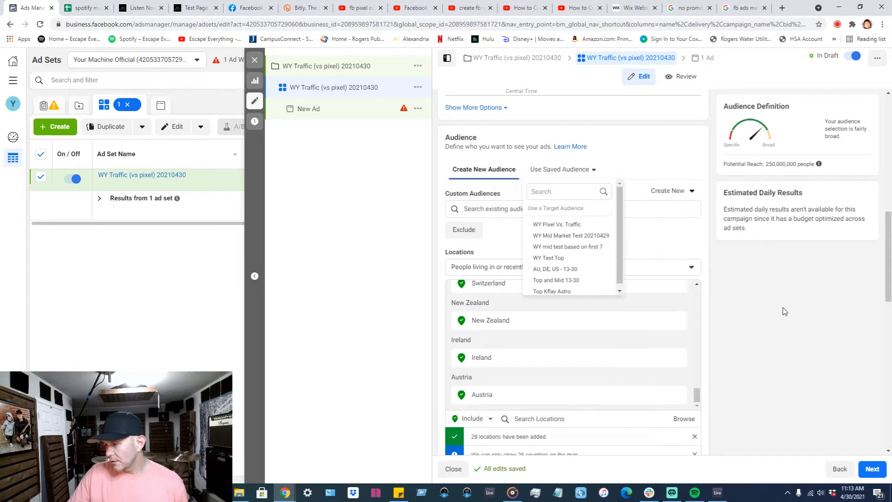
# Step: Paste the copied artist interests into the ad set's Detailed Targeting as people who match
pyautogui.scroll(-5, 684, 321)
pyautogui.scroll(-2, 591, 302)
pyautogui.click(498, 264)
pyautogui.hotkey('ctrl', 'v')
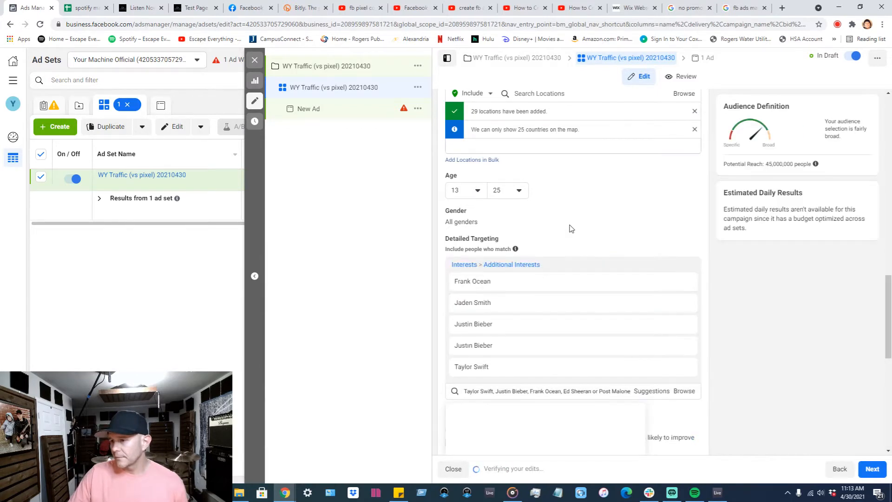
pyautogui.scroll(-2, 571, 229)
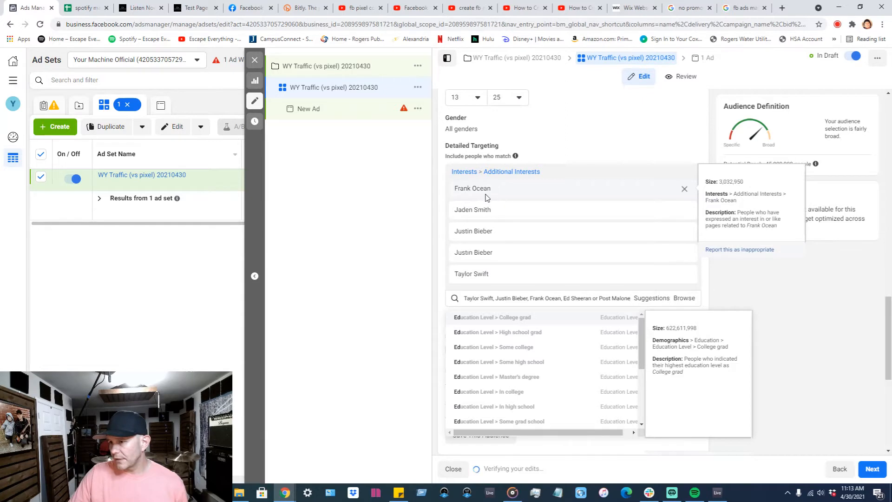
pyautogui.click(820, 299)
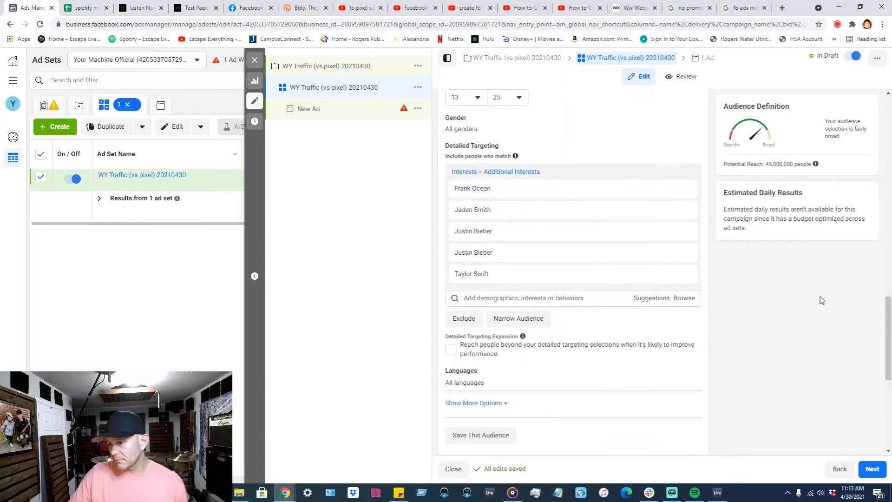
# Step: Narrow the audience so that people must also match the interest Spotify
pyautogui.scroll(-1, 629, 349)
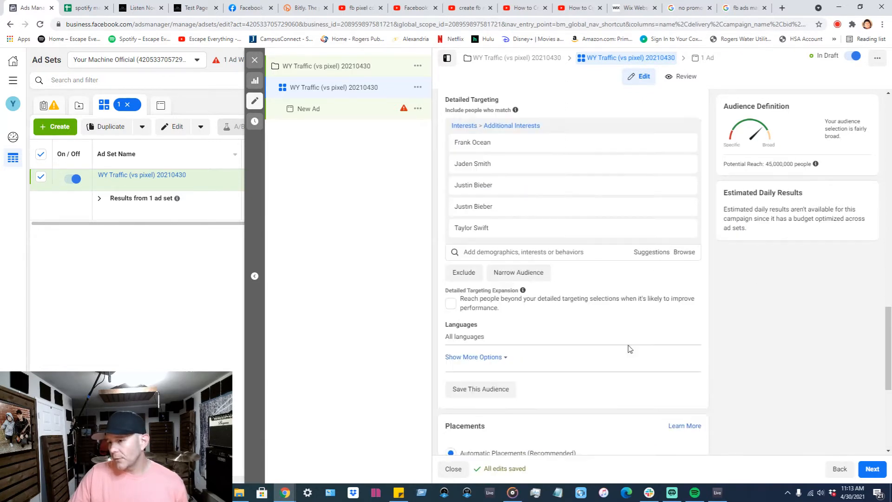
pyautogui.click(531, 279)
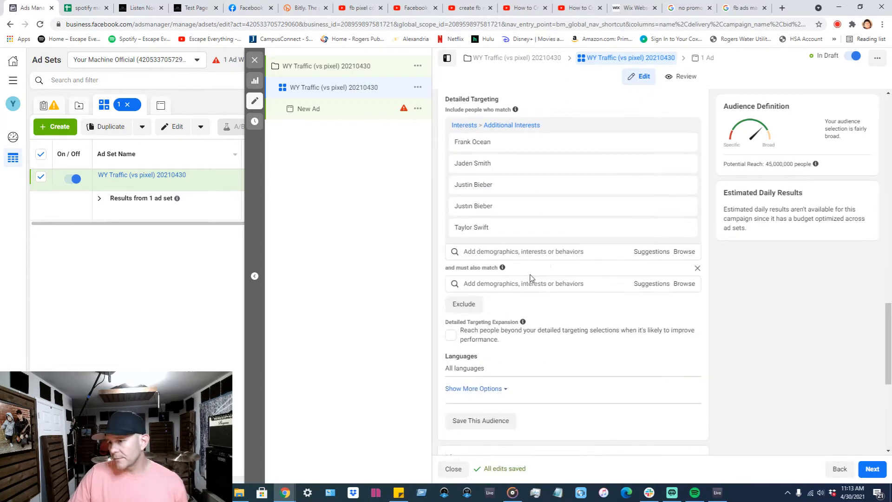
pyautogui.click(474, 284)
pyautogui.write('Spotify')
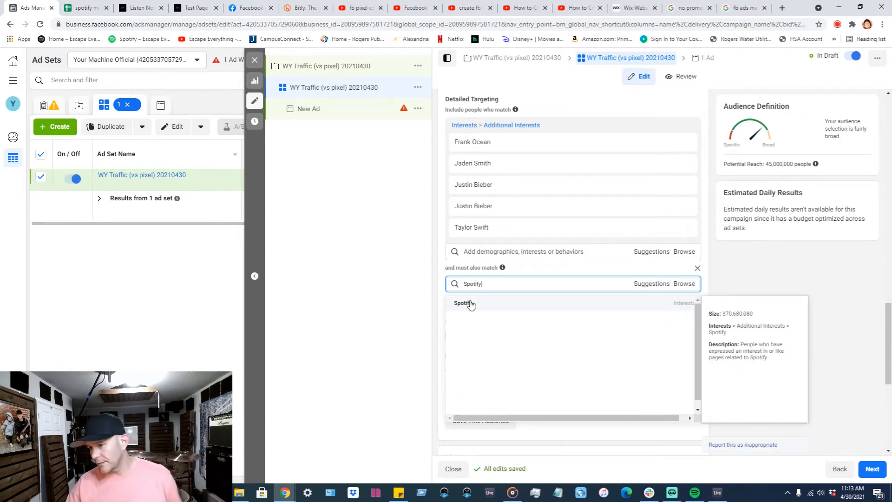
pyautogui.click(469, 307)
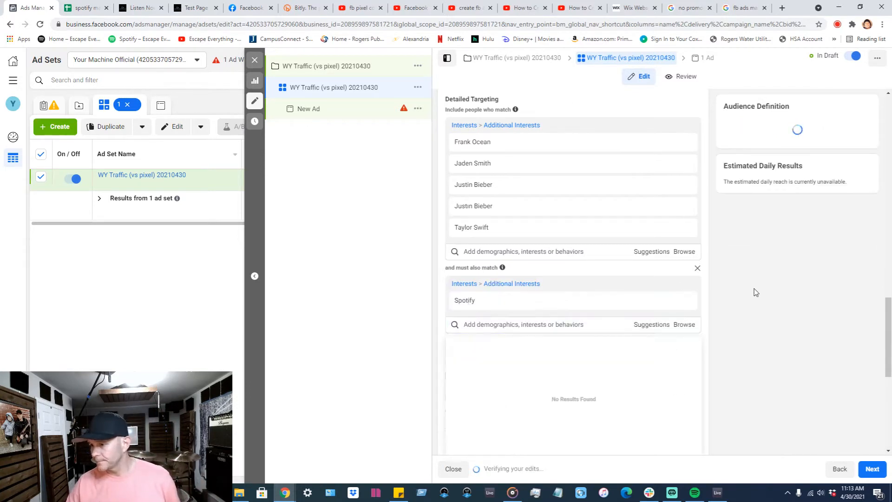
# Step: Switch the ad set to Manual Placements and exclude all Feeds placements
pyautogui.scroll(-3, 759, 289)
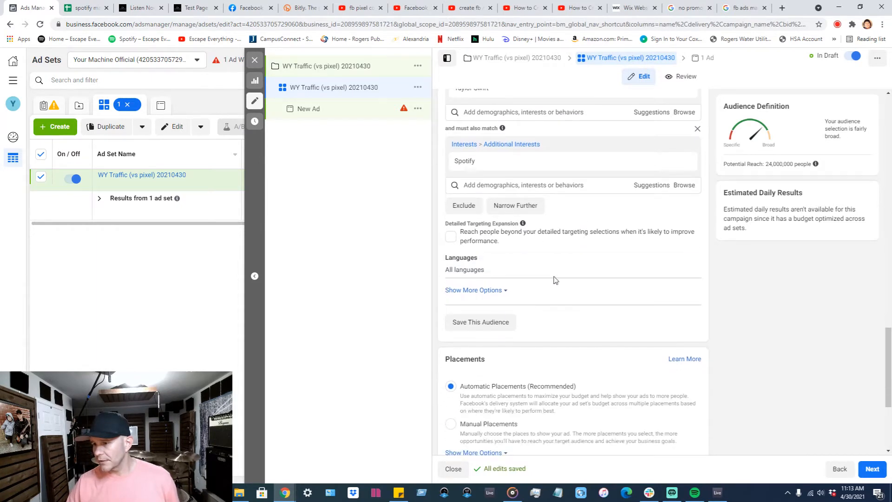
pyautogui.scroll(7, 592, 296)
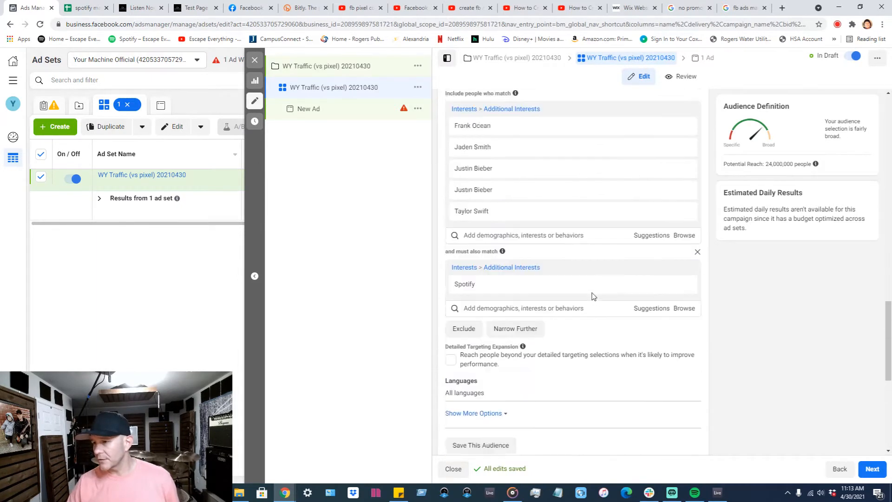
pyautogui.scroll(7, 592, 296)
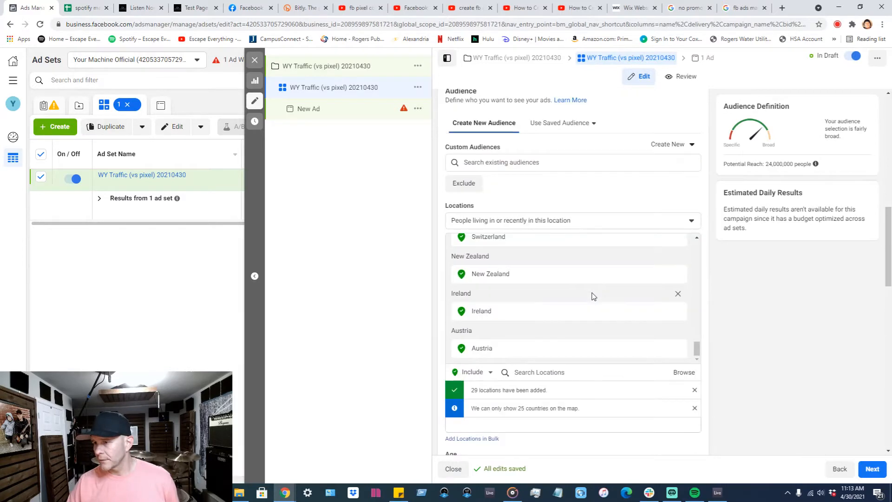
pyautogui.scroll(-14, 721, 317)
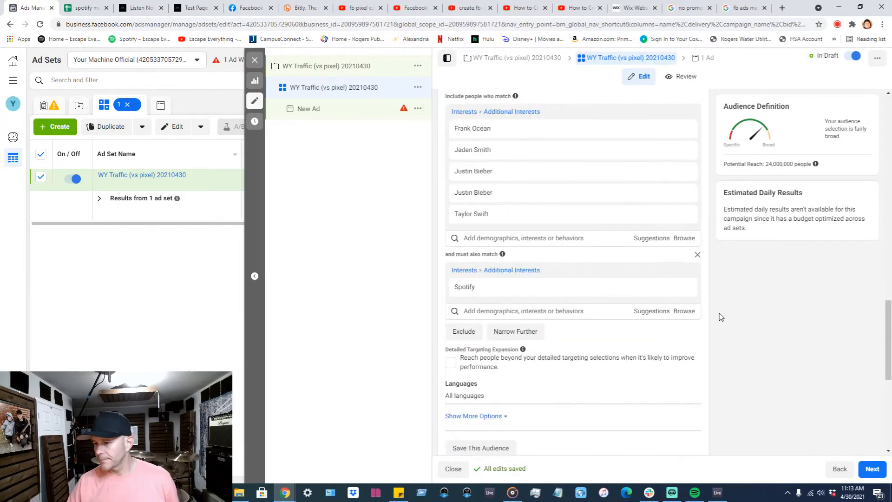
pyautogui.scroll(-1, 721, 317)
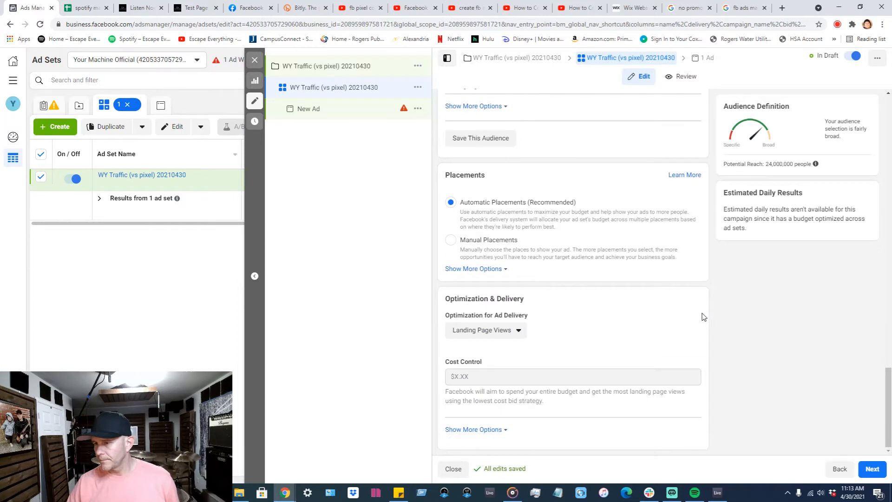
pyautogui.click(451, 241)
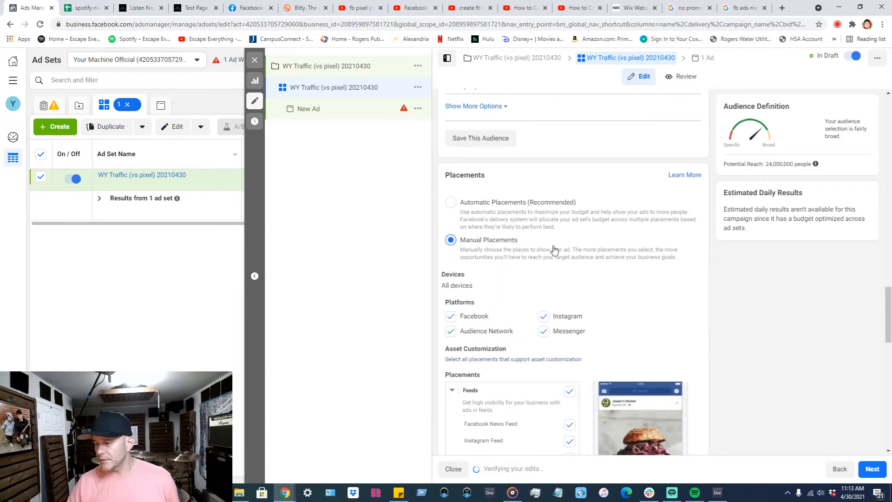
pyautogui.scroll(-2, 642, 244)
pyautogui.scroll(-1, 643, 243)
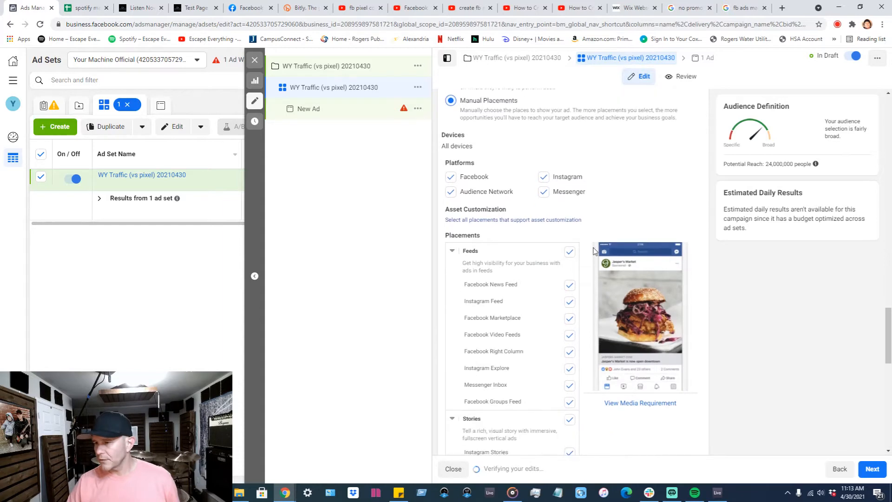
pyautogui.click(569, 251)
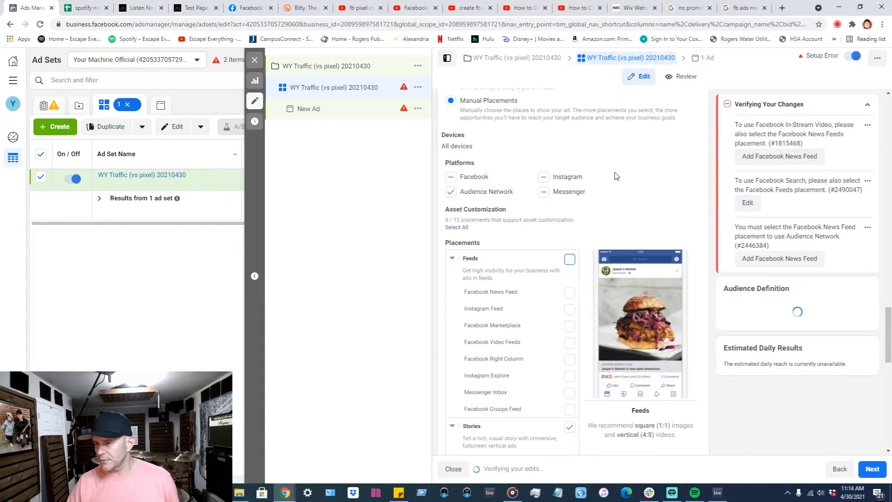
# Step: Exclude the In-Stream, Search, In-Article, and Apps and Sites placements, keeping only the Stories placements selected
pyautogui.scroll(-5, 616, 176)
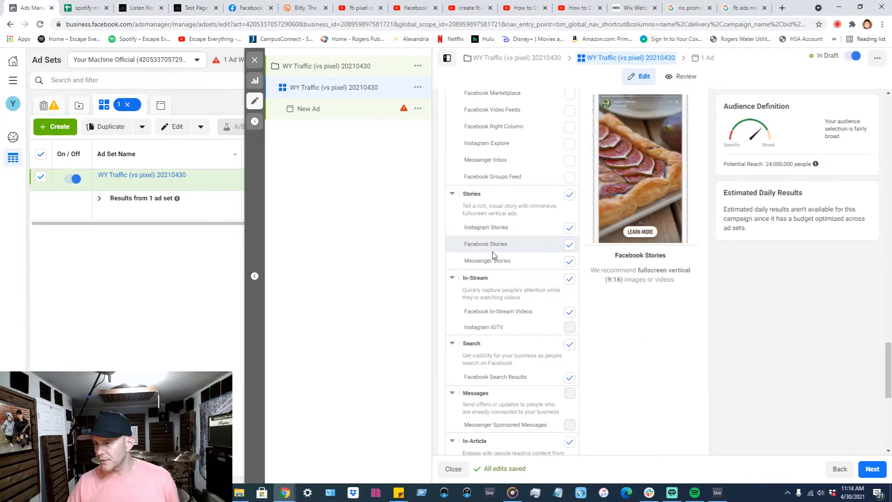
pyautogui.scroll(-1, 557, 285)
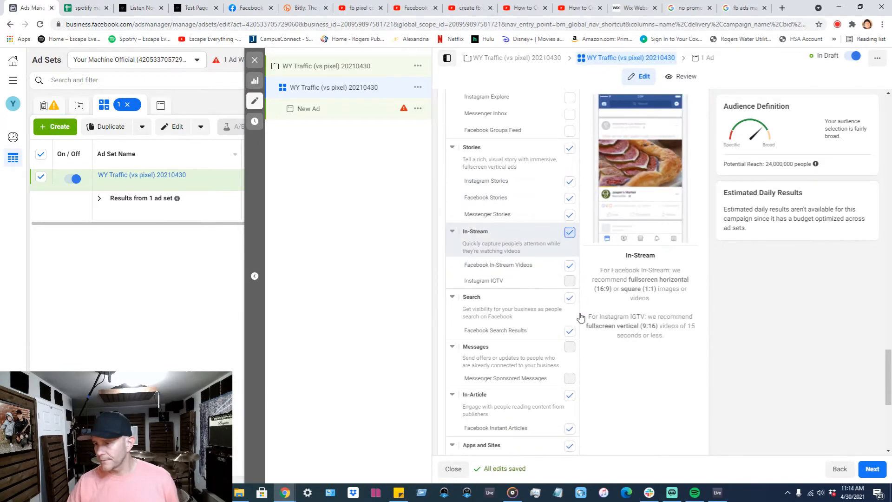
pyautogui.click(570, 298)
pyautogui.scroll(-3, 573, 303)
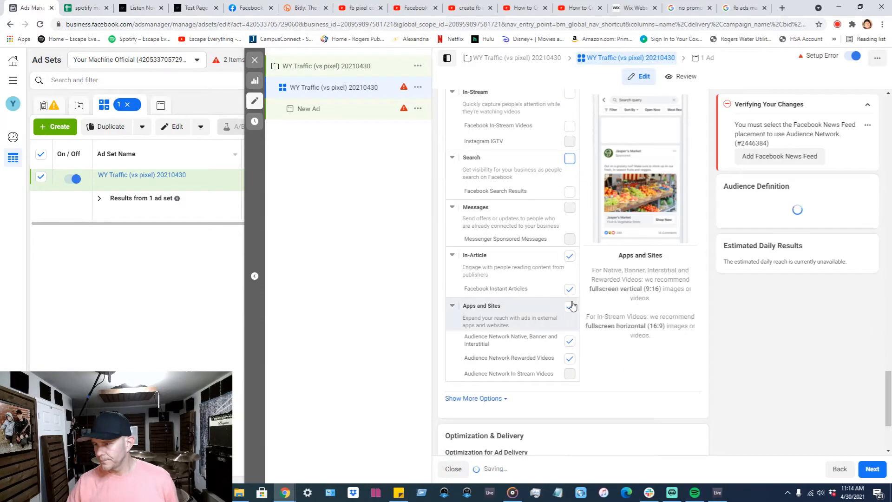
pyautogui.click(570, 257)
pyautogui.click(570, 307)
# Step: Set the ad set's Optimization for Ad Delivery to Link Clicks
pyautogui.scroll(-2, 592, 292)
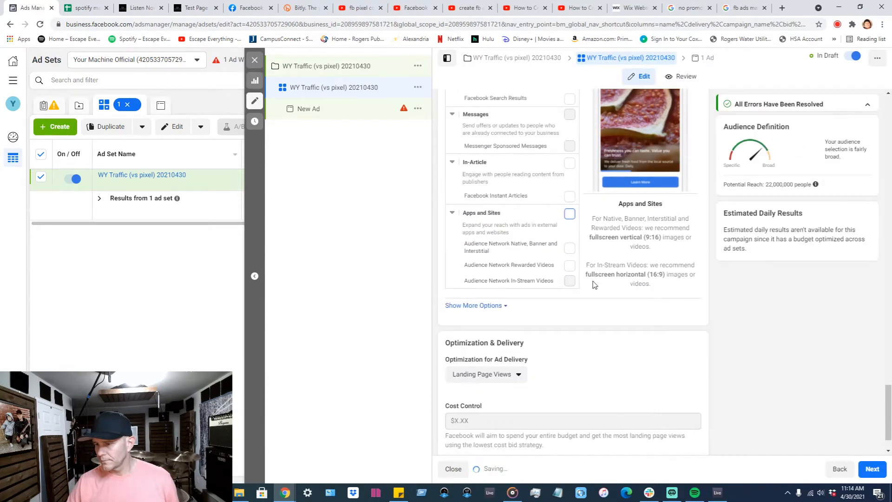
pyautogui.scroll(-1, 593, 284)
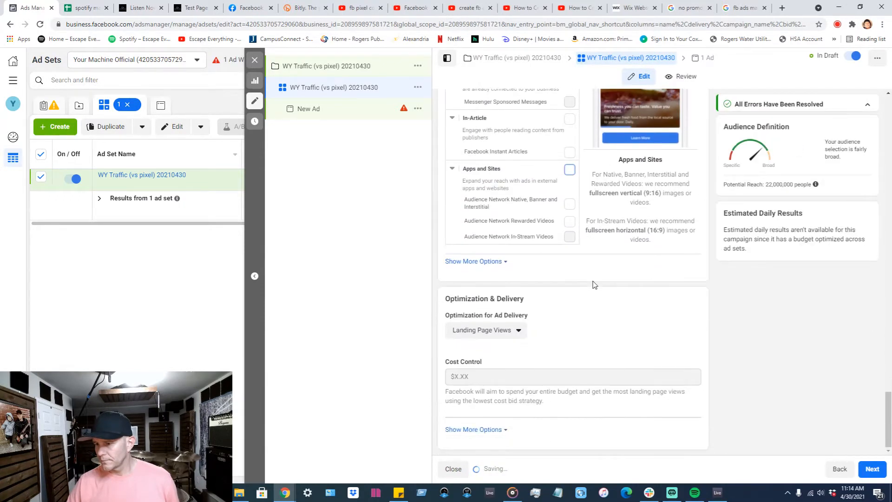
pyautogui.click(518, 334)
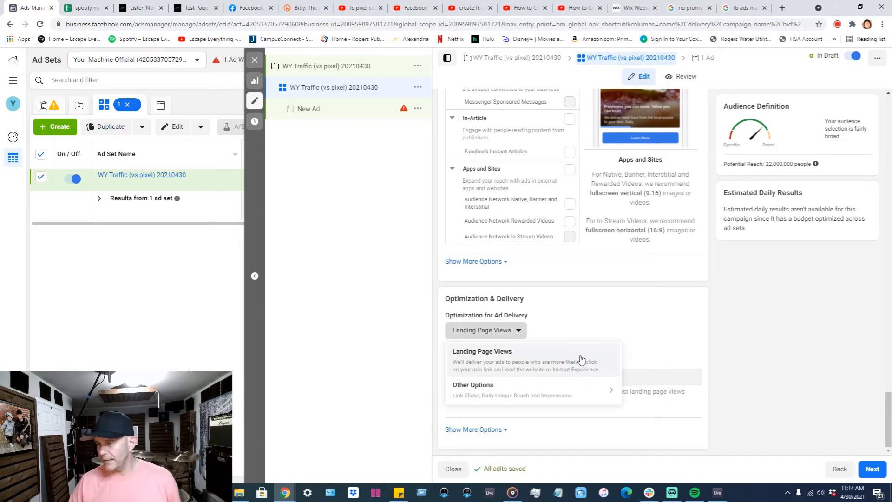
pyautogui.moveTo(597, 401)
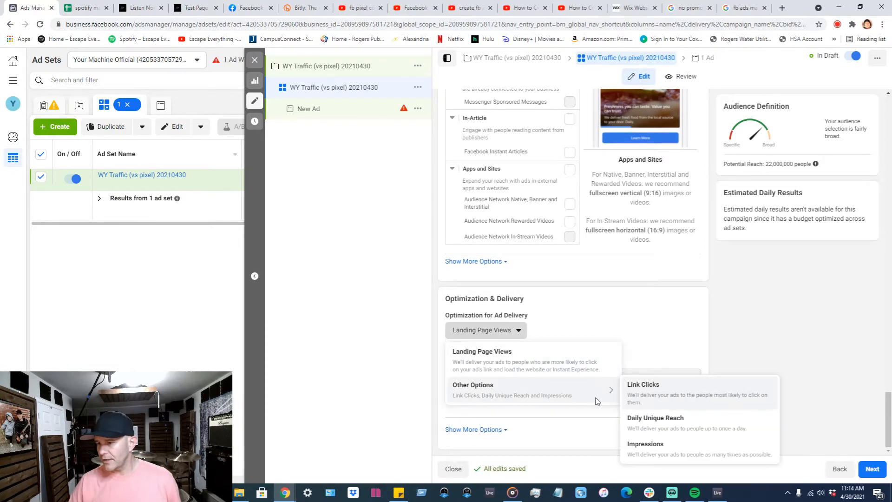
pyautogui.click(655, 396)
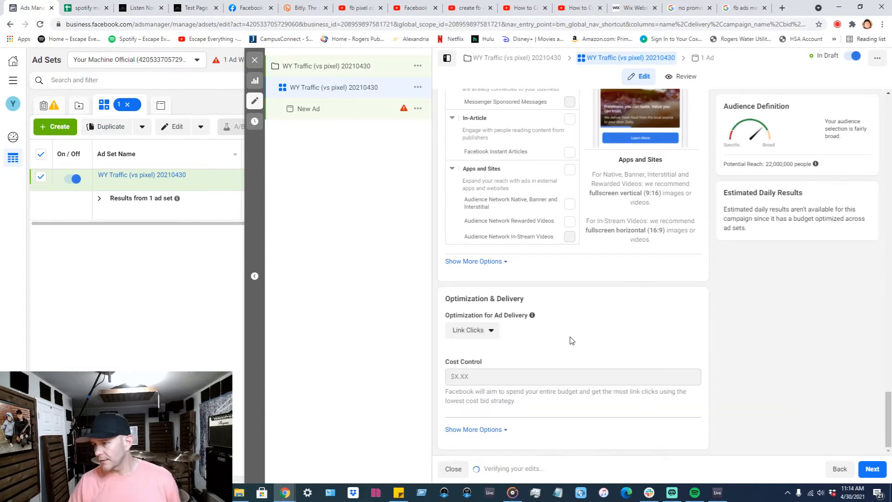
# Step: Review the ad set from traffic destination and schedule through locations, age, interests and placements to the delivery optimization
pyautogui.scroll(4, 571, 341)
pyautogui.scroll(15, 571, 342)
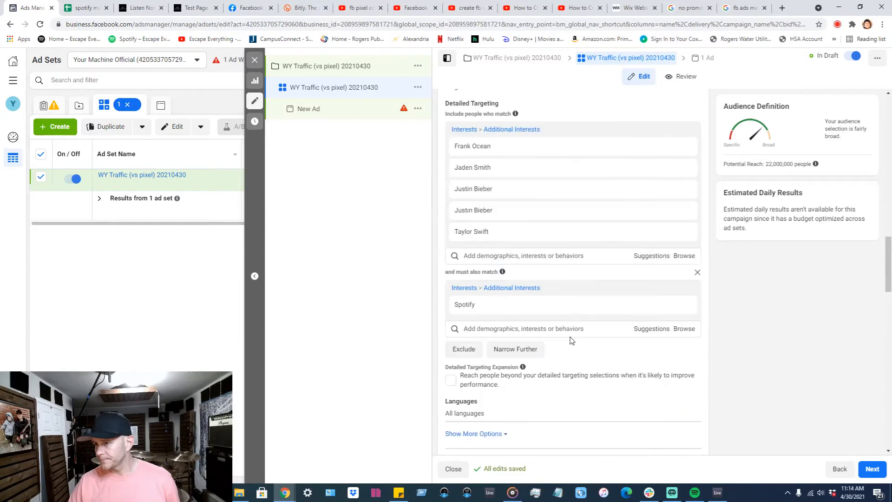
pyautogui.scroll(7, 571, 341)
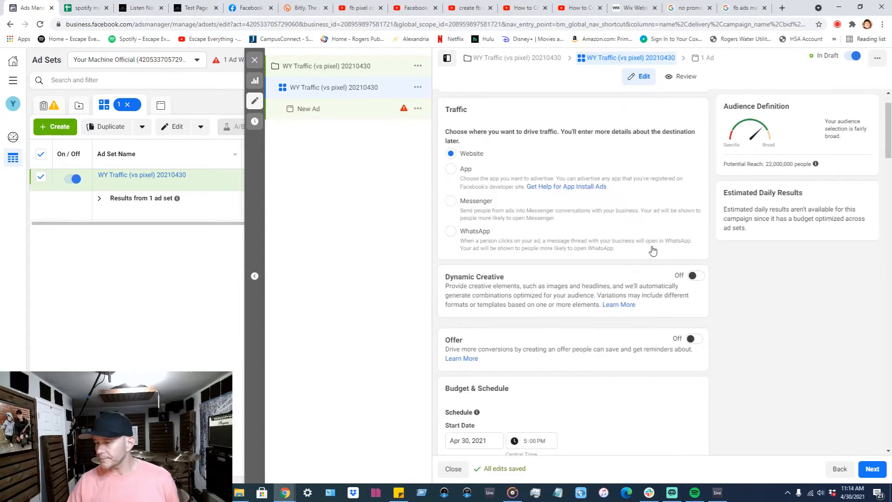
pyautogui.scroll(1, 653, 251)
pyautogui.scroll(-2, 652, 251)
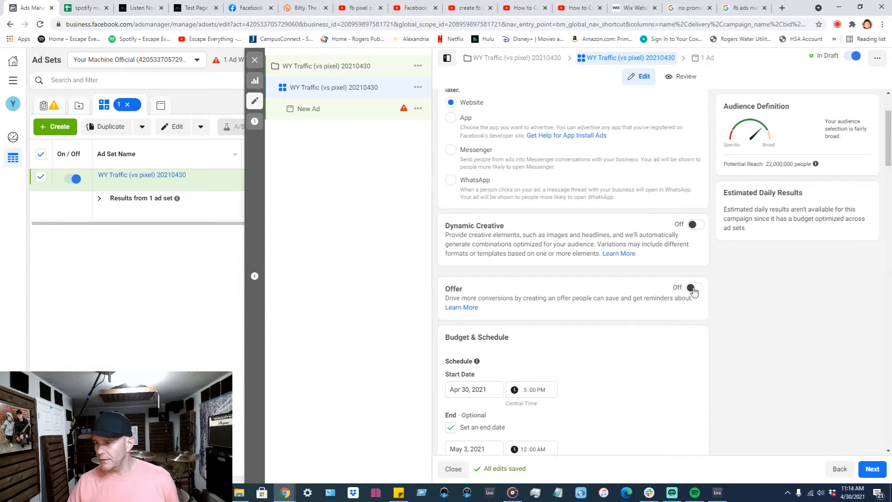
pyautogui.scroll(-4, 689, 289)
pyautogui.scroll(-5, 592, 230)
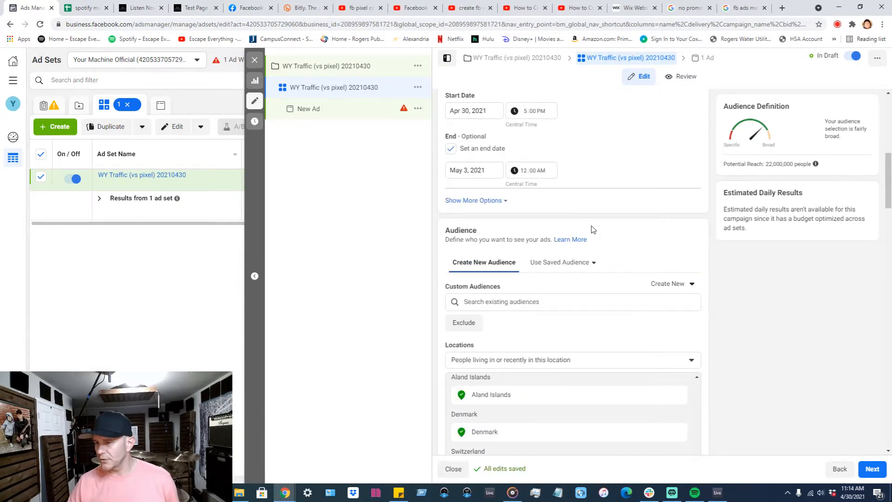
pyautogui.scroll(-1, 593, 230)
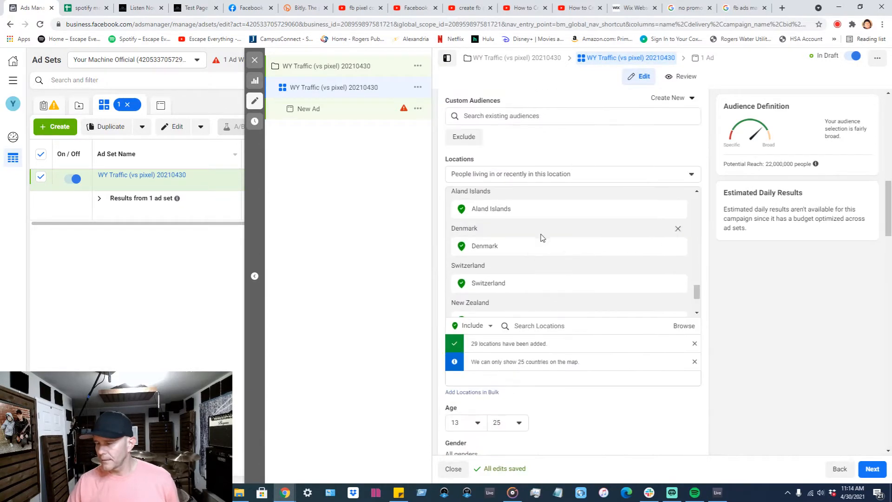
pyautogui.scroll(-2, 541, 239)
pyautogui.scroll(-6, 589, 319)
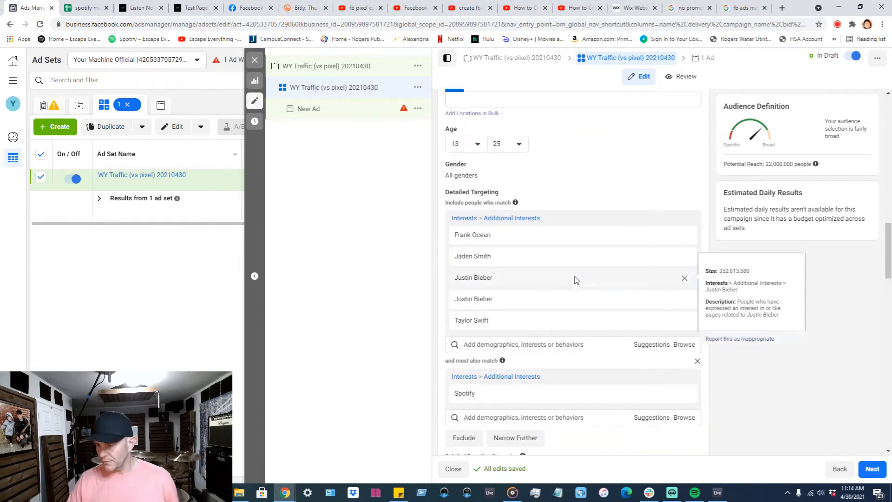
pyautogui.scroll(-2, 576, 279)
pyautogui.scroll(-2, 511, 310)
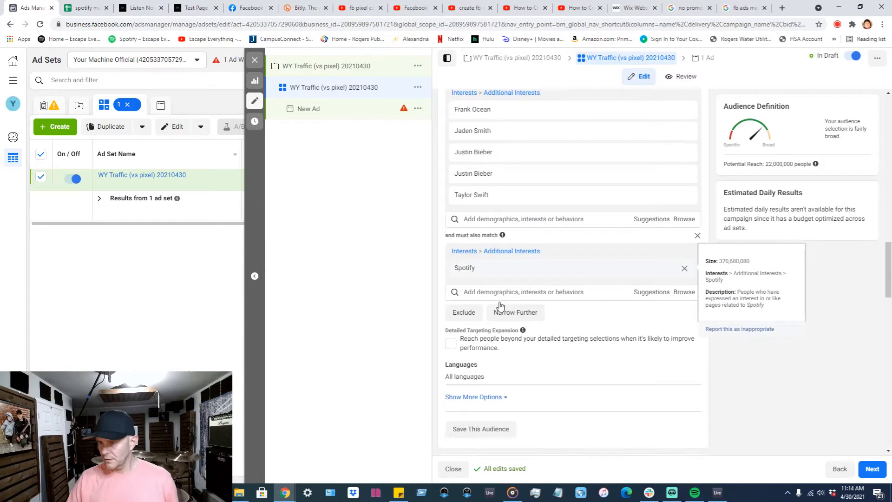
pyautogui.scroll(-4, 592, 315)
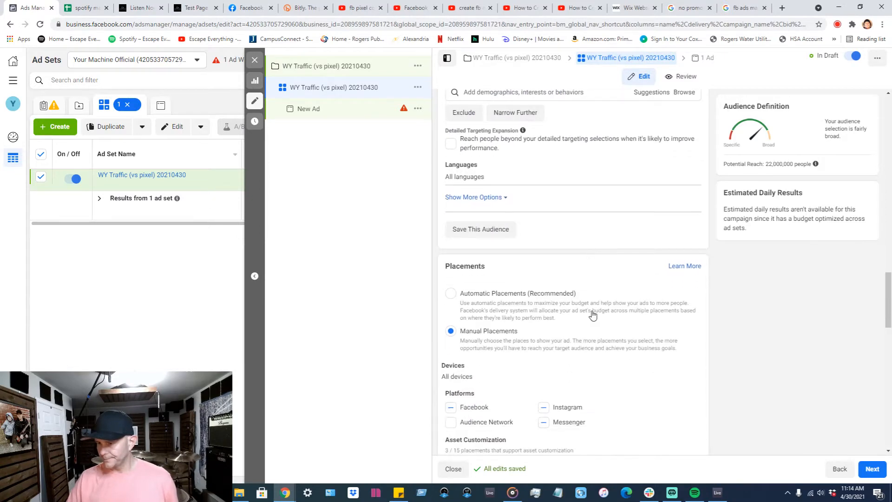
pyautogui.scroll(-7, 492, 289)
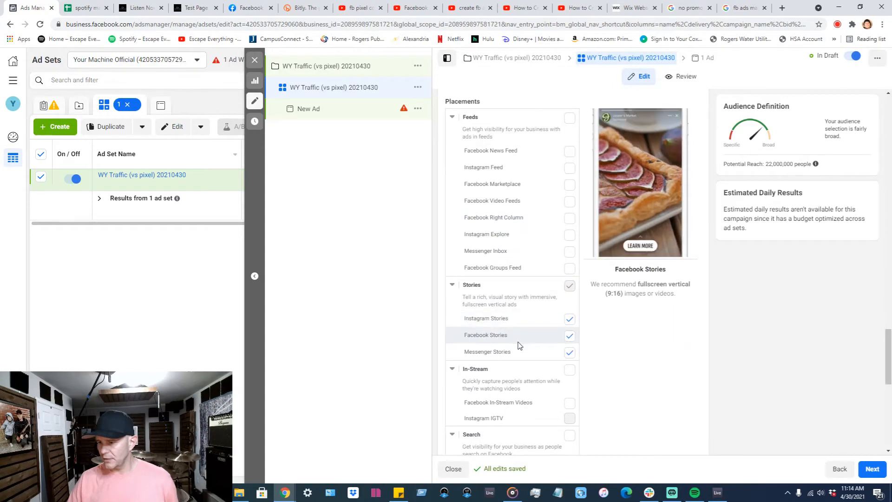
pyautogui.scroll(-2, 575, 328)
pyautogui.scroll(-7, 576, 328)
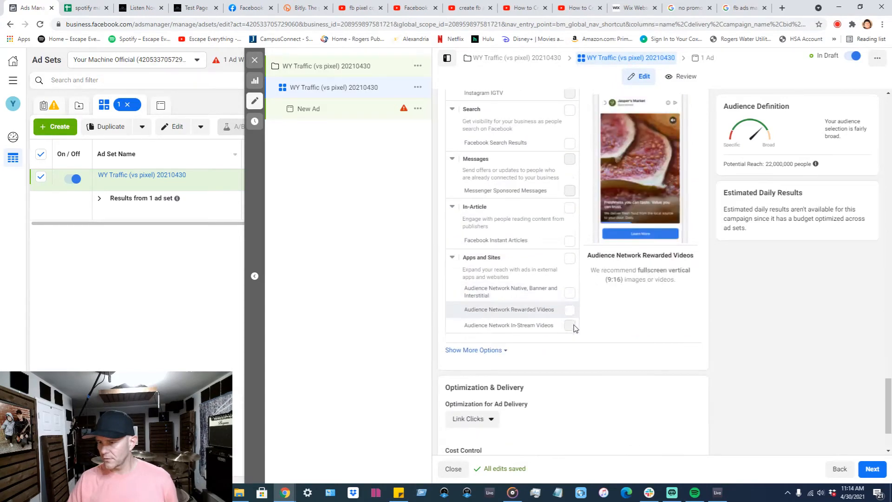
# Step: Continue to the new ad and name it "WY Traffic (vs pixel) 20210430"
pyautogui.click(867, 462)
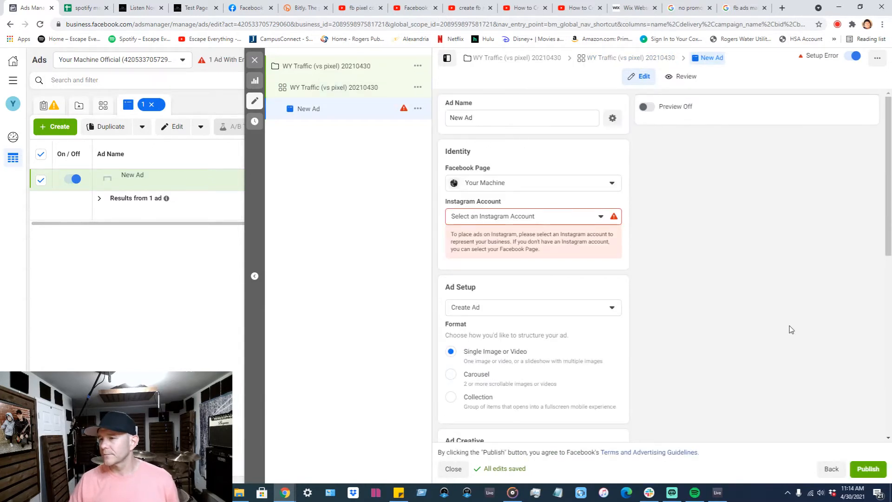
pyautogui.tripleClick(470, 118)
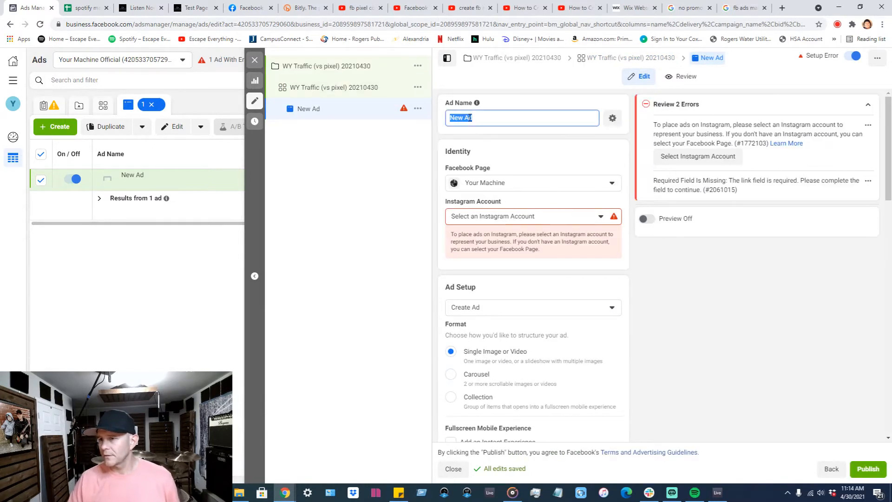
pyautogui.write('WY')
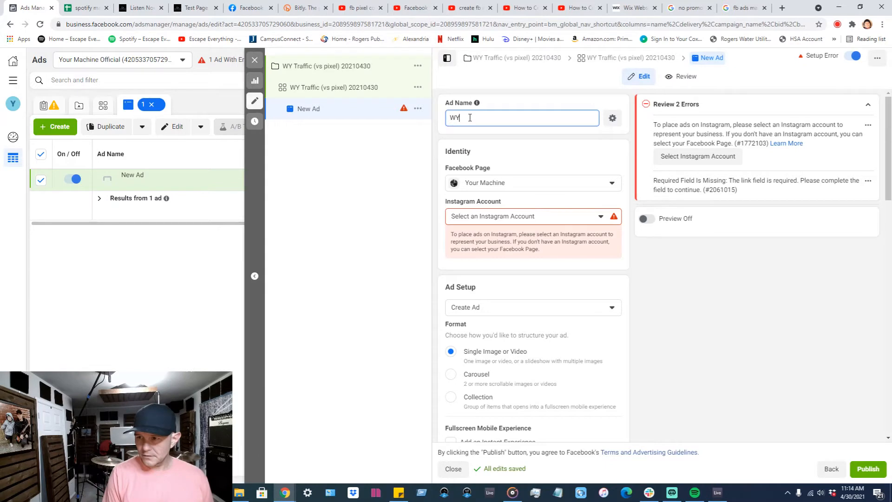
pyautogui.write(' Traffic ')
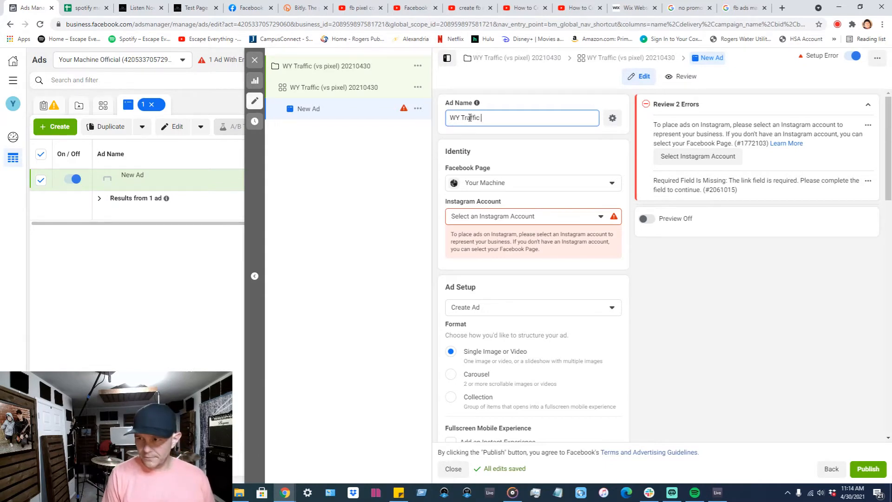
pyautogui.write('(vs pixel')
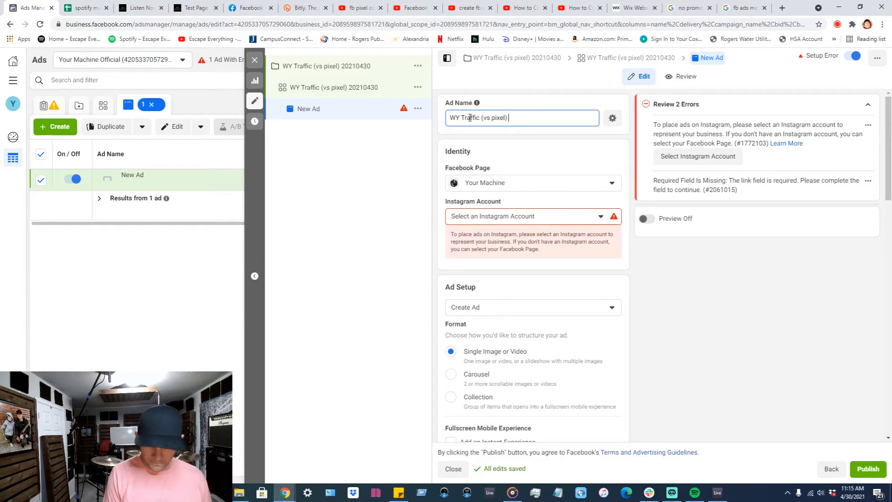
pyautogui.write(') 20210430')
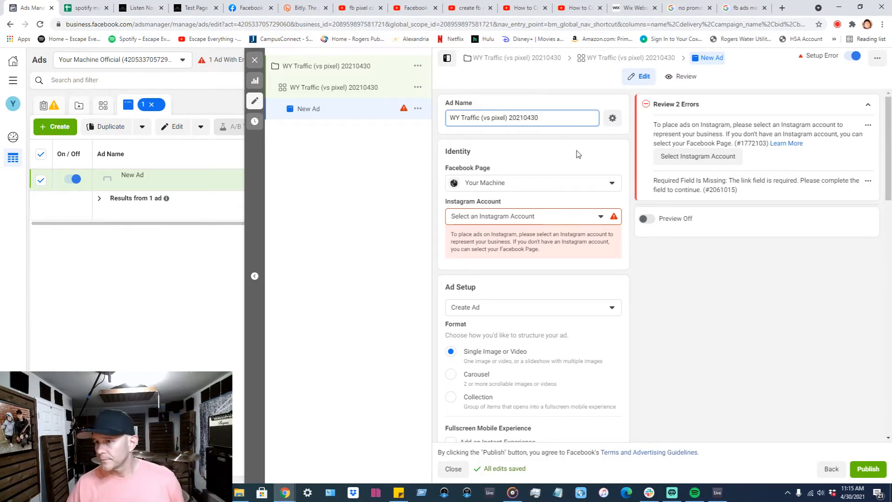
# Step: Choose yourmachineofficial as the Instagram account that represents the ad
pyautogui.scroll(-1, 567, 168)
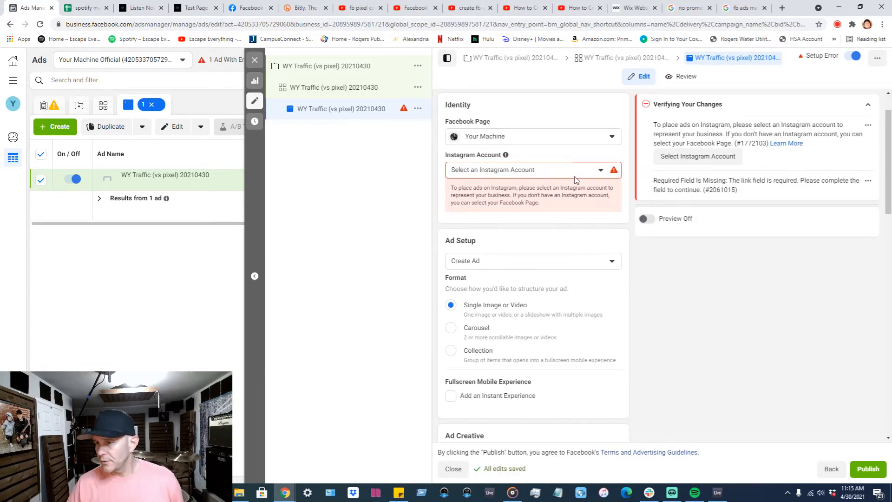
pyautogui.click(600, 172)
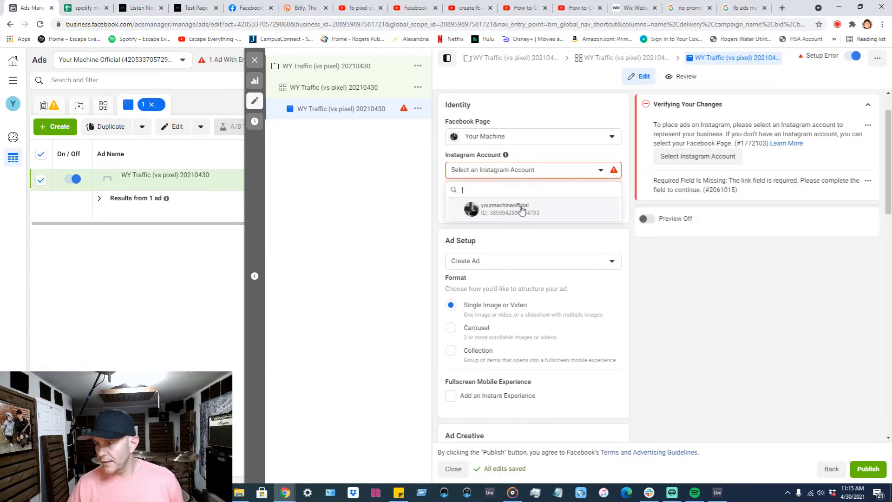
pyautogui.click(522, 210)
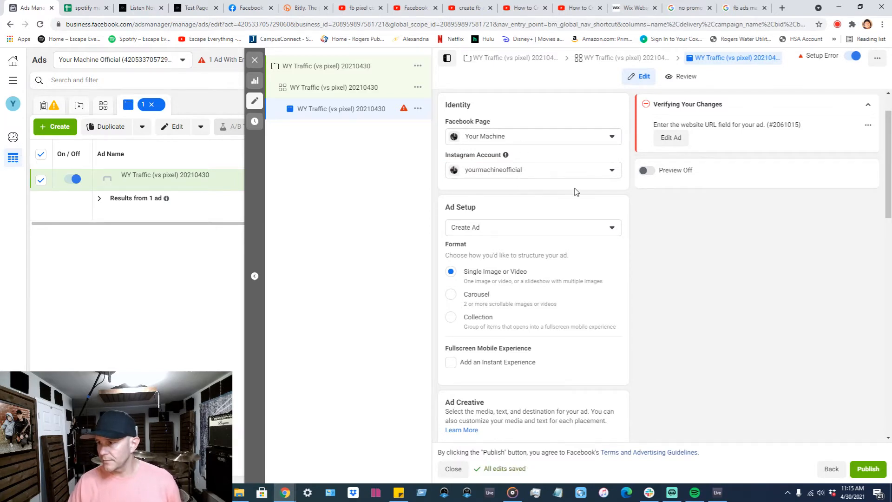
# Step: Add the account video wy promo 20210414 su v3.mp4 as the ad's media, playing its vertical Stories preview before accepting it
pyautogui.scroll(-2, 594, 212)
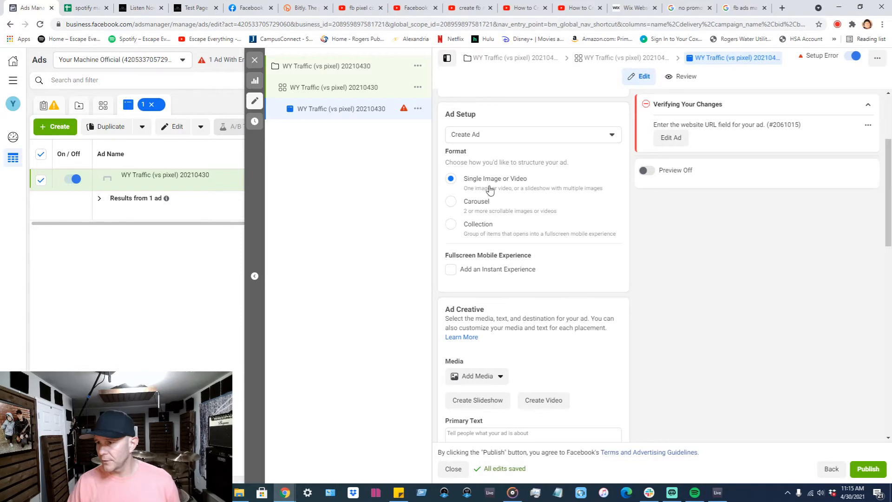
pyautogui.scroll(-3, 549, 191)
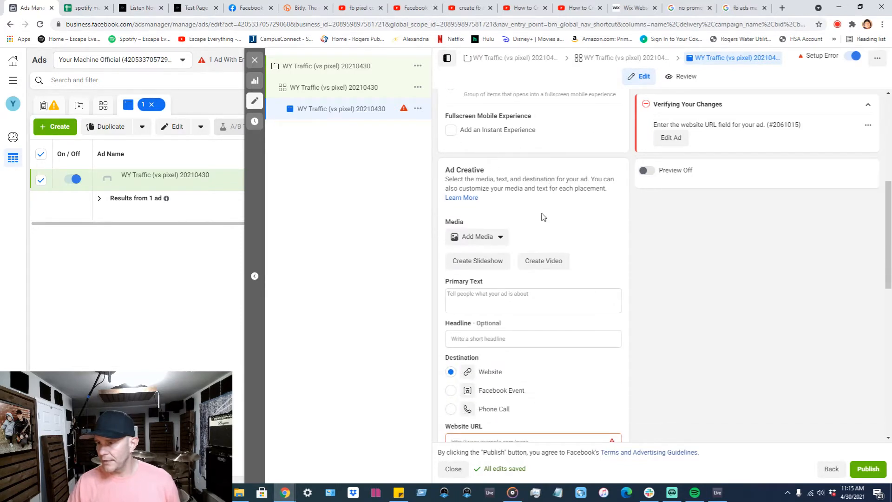
pyautogui.scroll(-1, 552, 215)
pyautogui.click(484, 191)
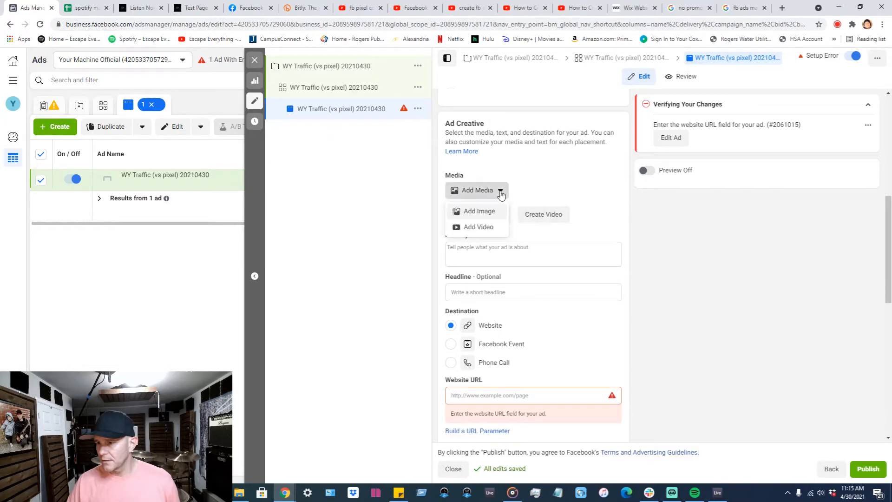
pyautogui.click(483, 227)
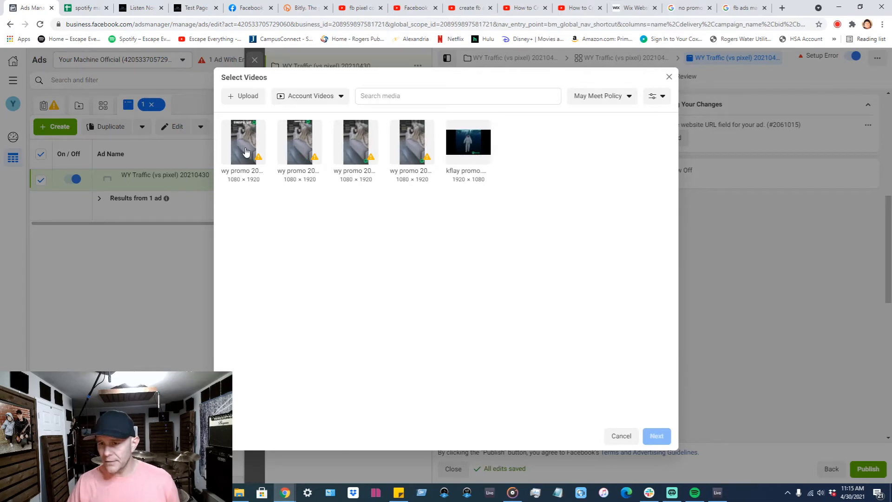
pyautogui.click(246, 152)
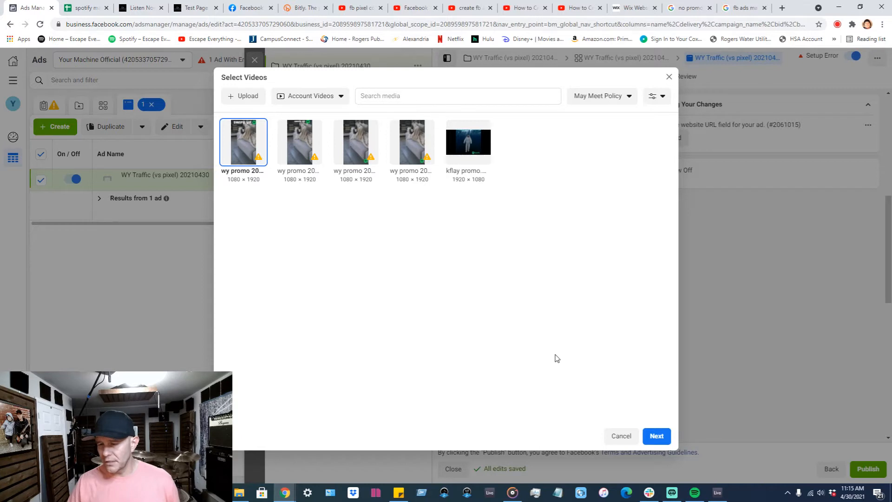
pyautogui.click(657, 437)
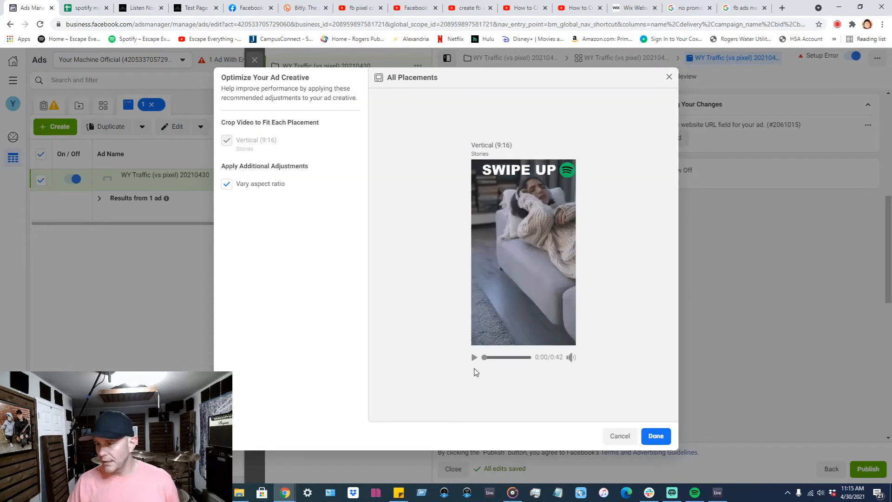
pyautogui.moveTo(472, 366)
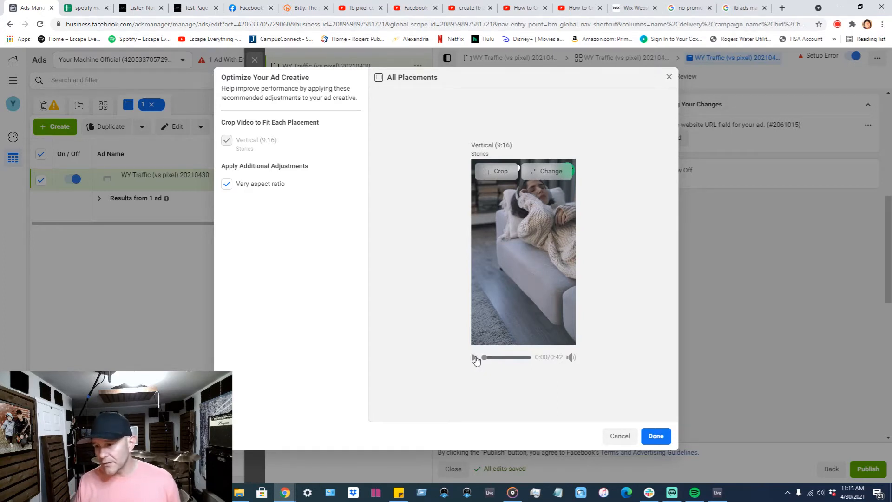
pyautogui.click(474, 358)
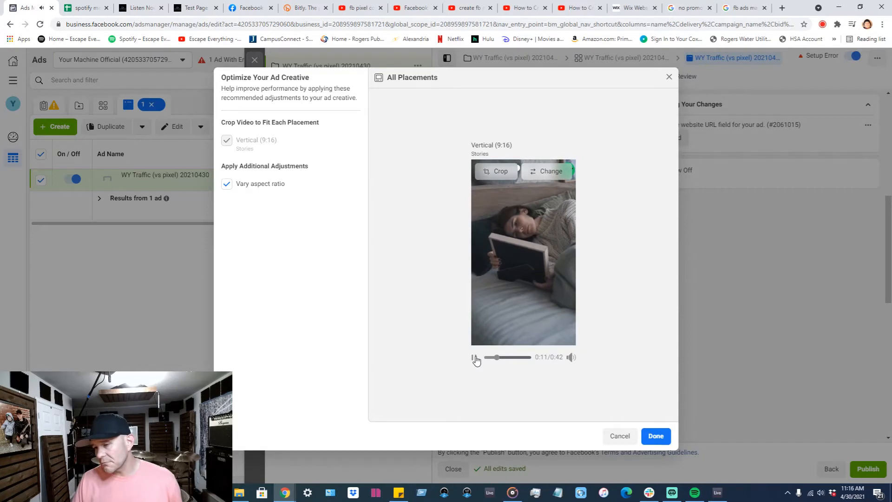
pyautogui.click(475, 359)
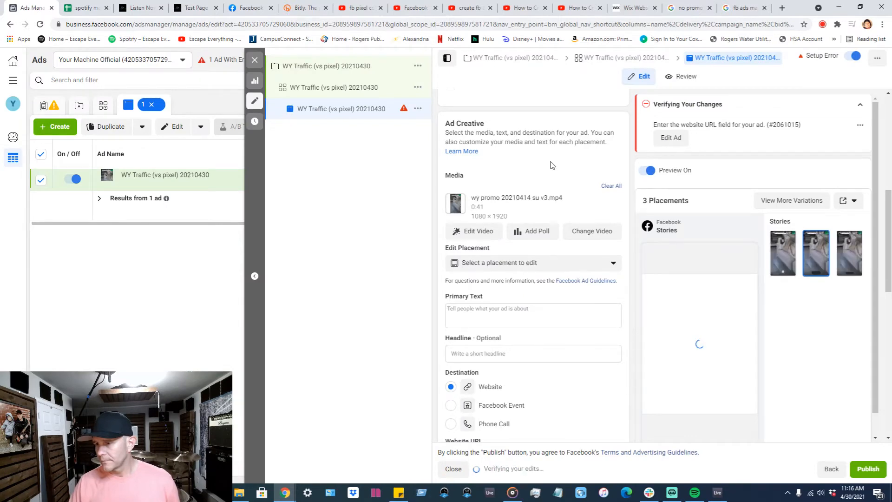
# Step: Preview the ad in the Instagram Stories placement and look through its text and destination settings
pyautogui.scroll(-3, 553, 166)
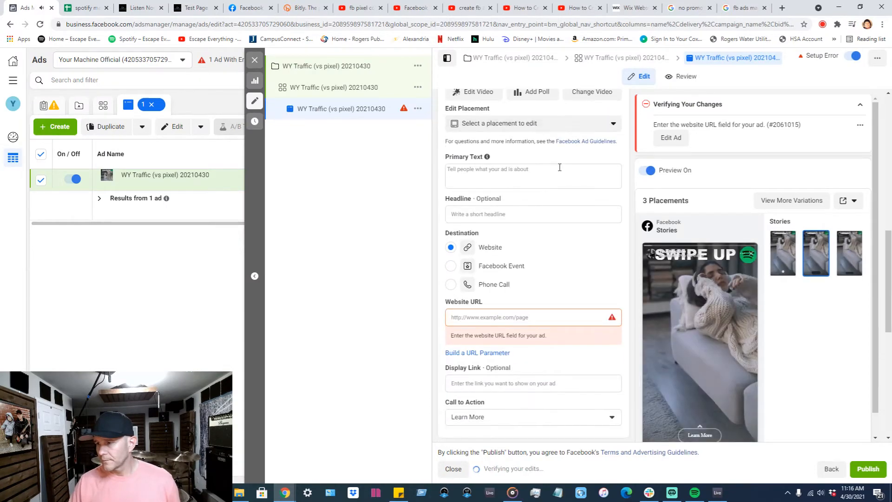
pyautogui.click(779, 268)
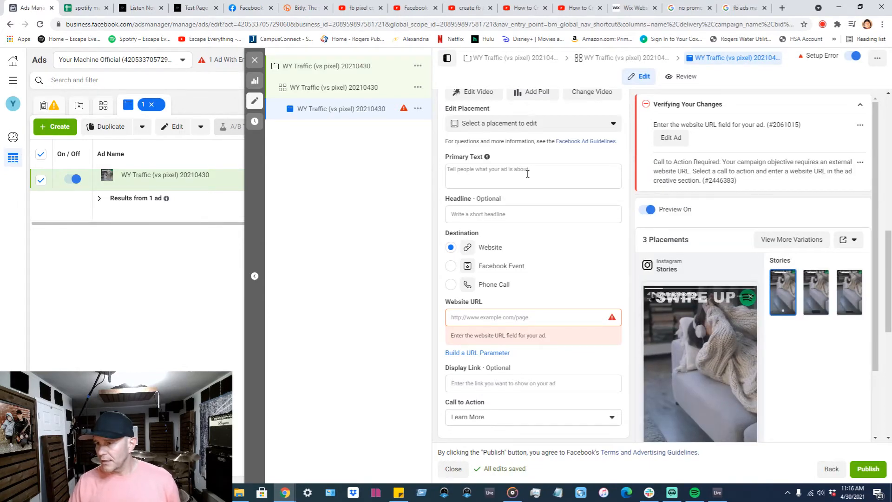
pyautogui.scroll(-1, 528, 173)
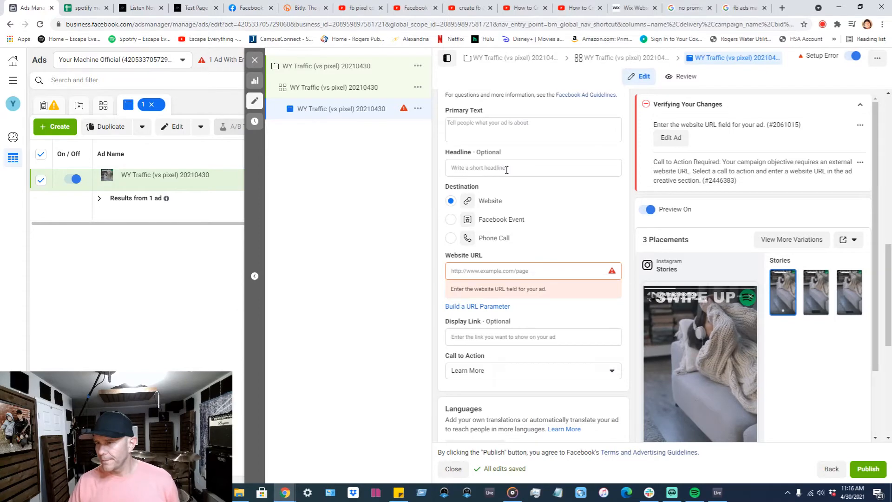
pyautogui.scroll(-1, 544, 190)
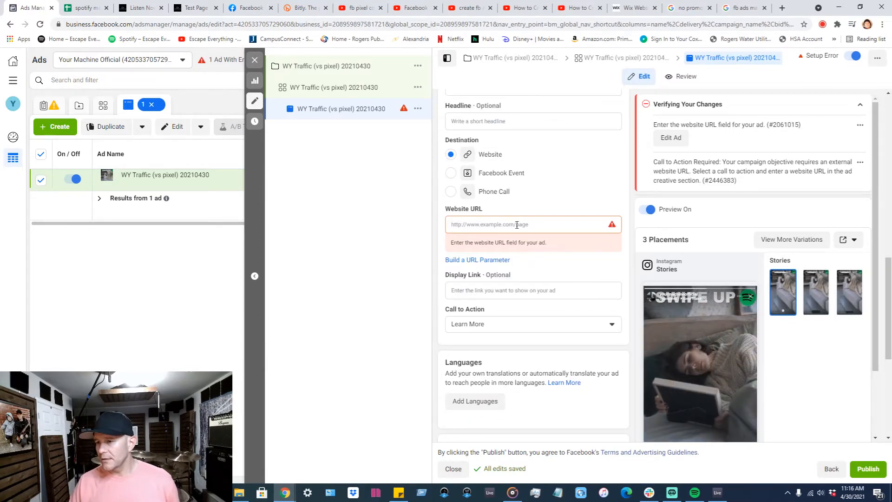
# Step: Switch to Spotify and copy the song link of the Your Machine single "Without You"
pyautogui.click(698, 495)
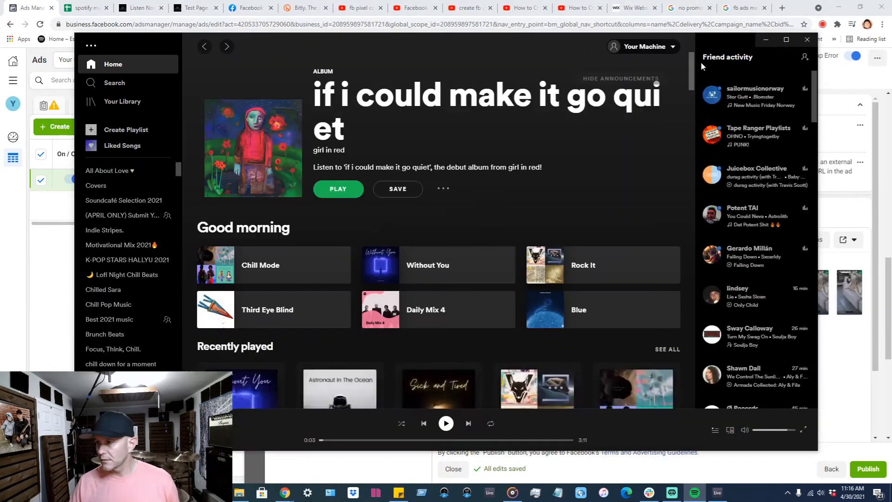
pyautogui.click(786, 40)
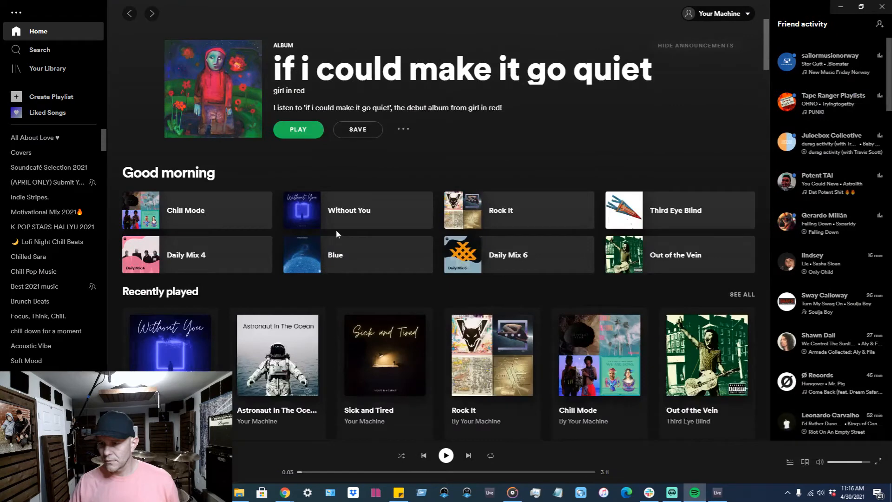
pyautogui.click(350, 213)
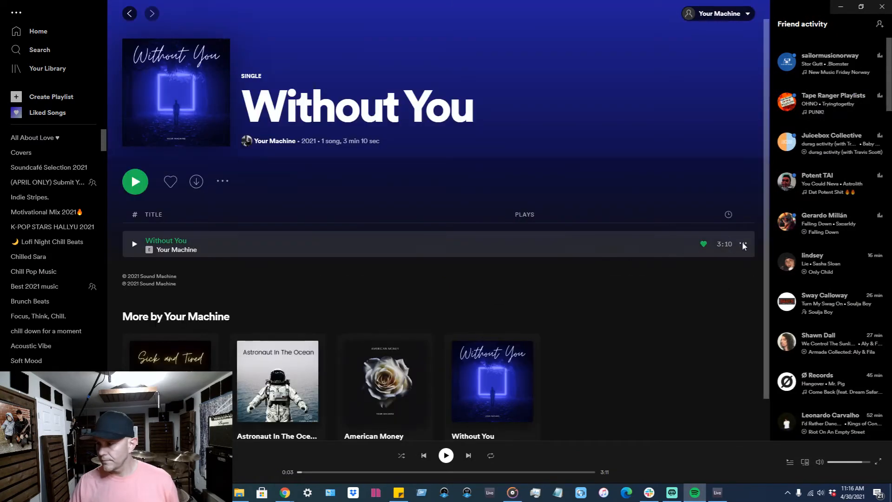
pyautogui.click(744, 243)
pyautogui.moveTo(770, 391)
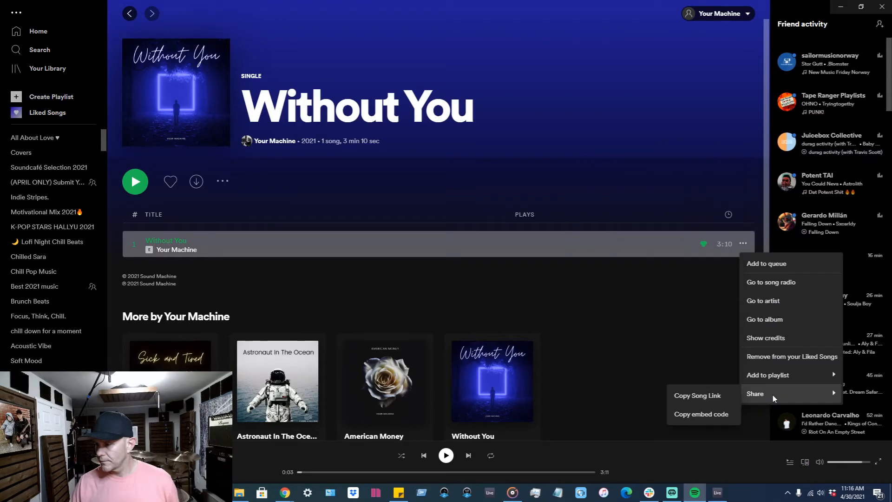
pyautogui.click(712, 395)
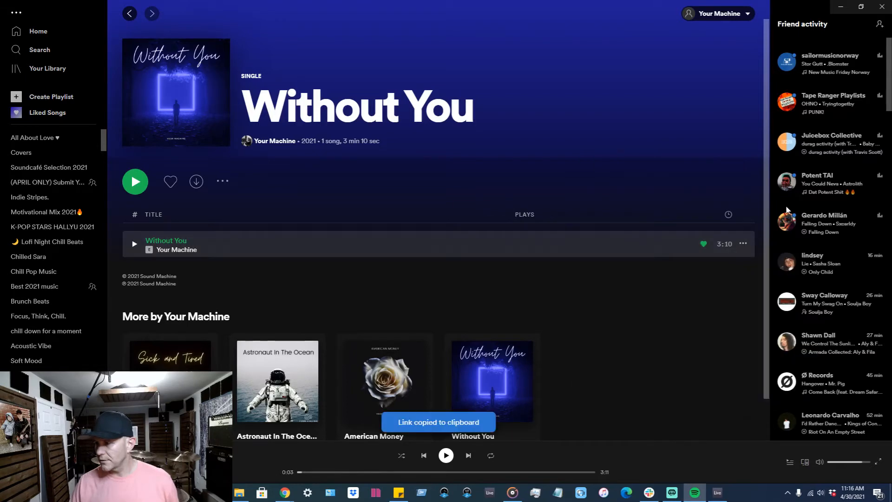
# Step: Return to Ads Manager and paste the copied Spotify song link as the ad's Website URL
pyautogui.click(834, 11)
pyautogui.click(505, 223)
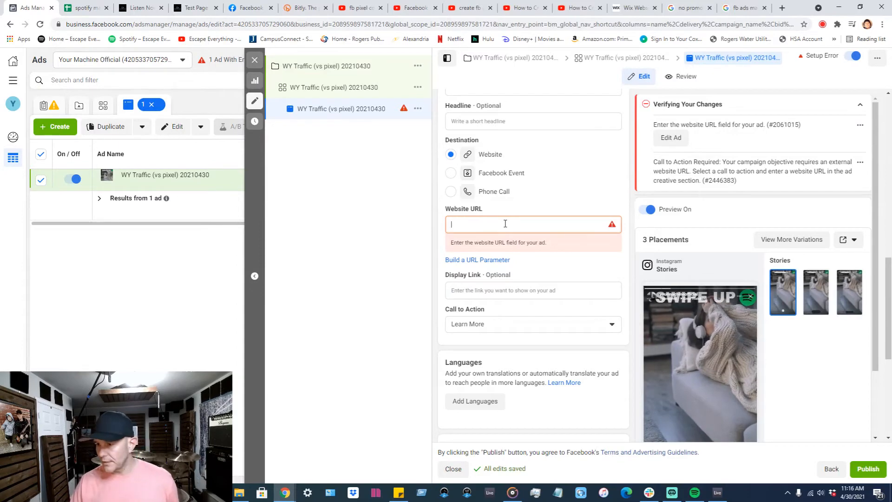
pyautogui.hotkey('ctrl', 'v')
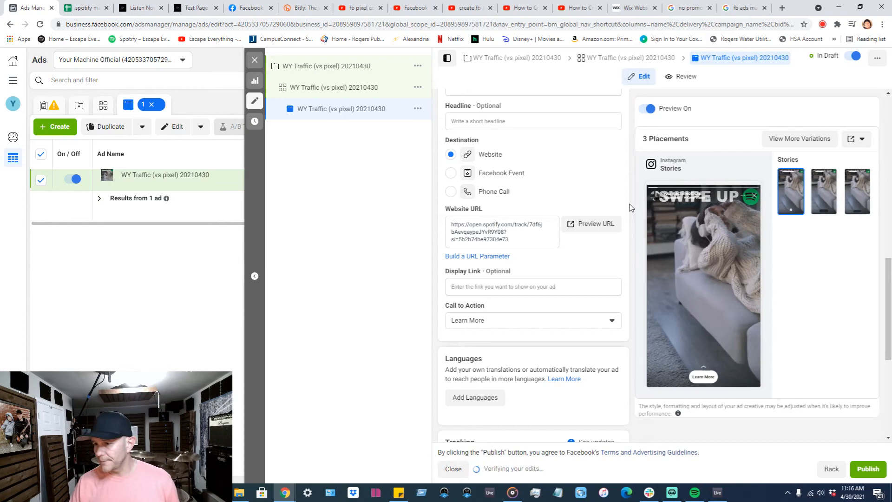
# Step: Preview the ad in the Facebook Stories and Messenger Stories placements
pyautogui.scroll(-1, 631, 207)
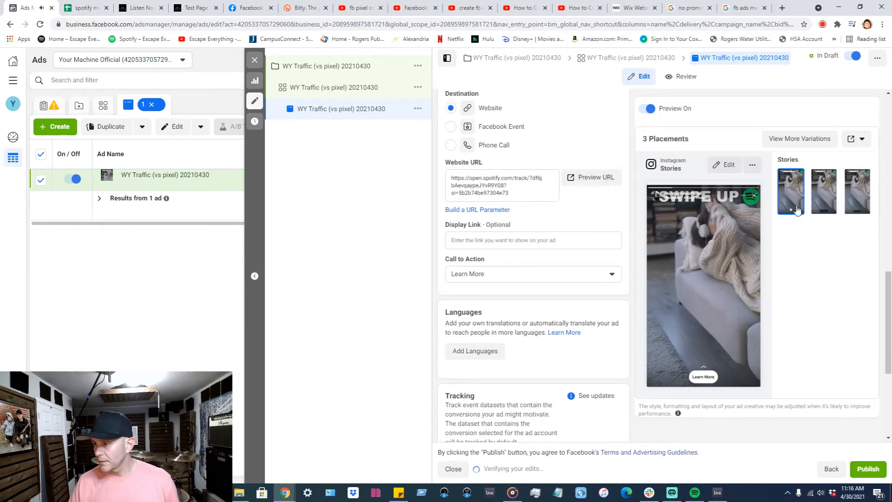
pyautogui.click(819, 201)
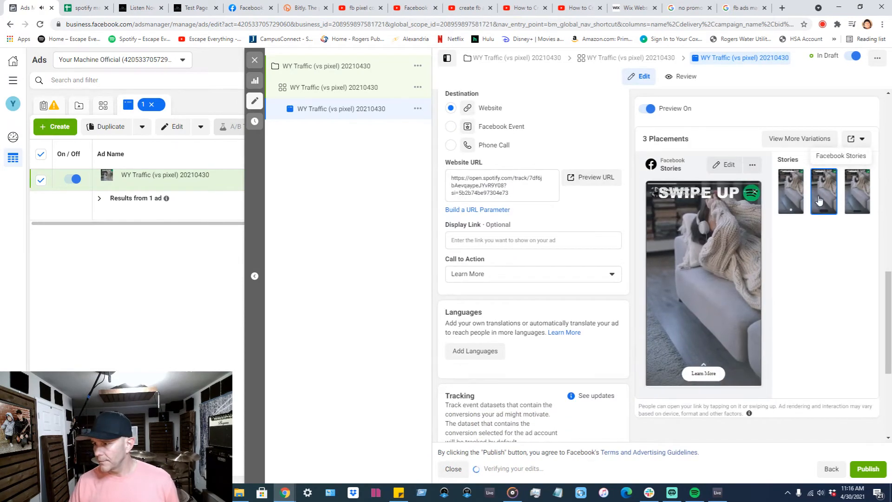
pyautogui.click(857, 195)
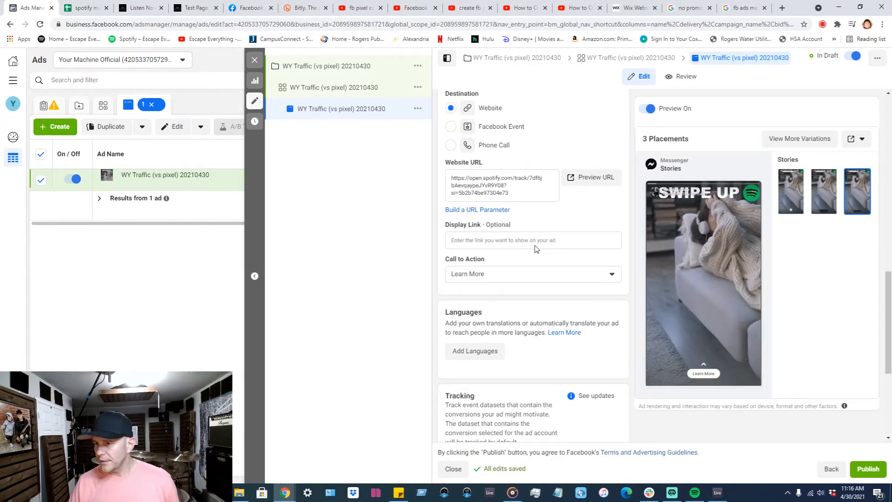
# Step: Set the ad's Call to Action to Listen Now
pyautogui.scroll(-1, 537, 248)
pyautogui.click(611, 228)
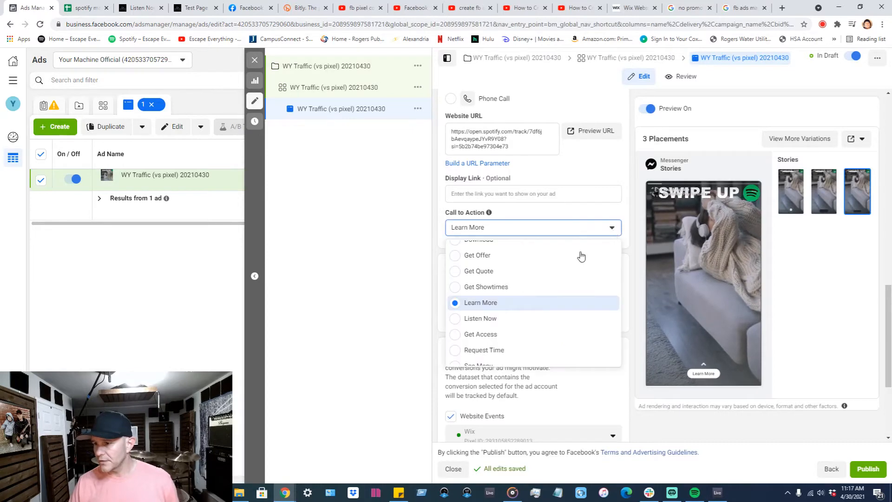
pyautogui.click(469, 319)
pyautogui.moveTo(681, 204)
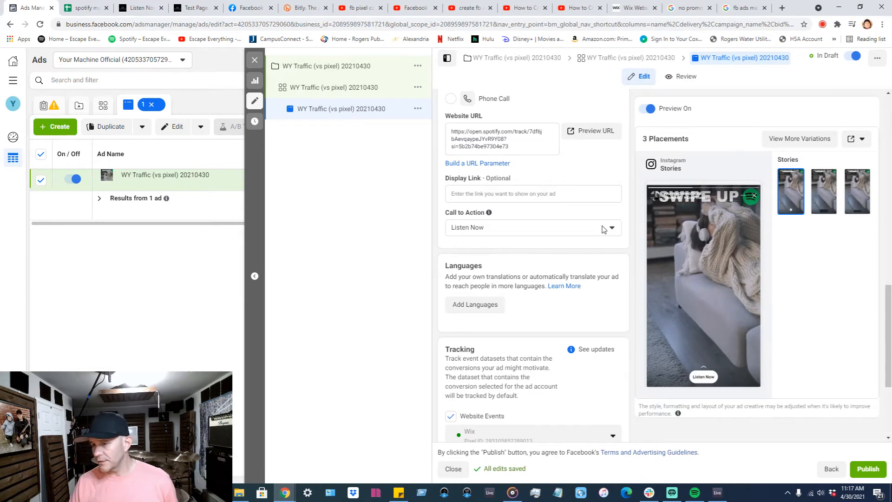
pyautogui.scroll(-4, 597, 222)
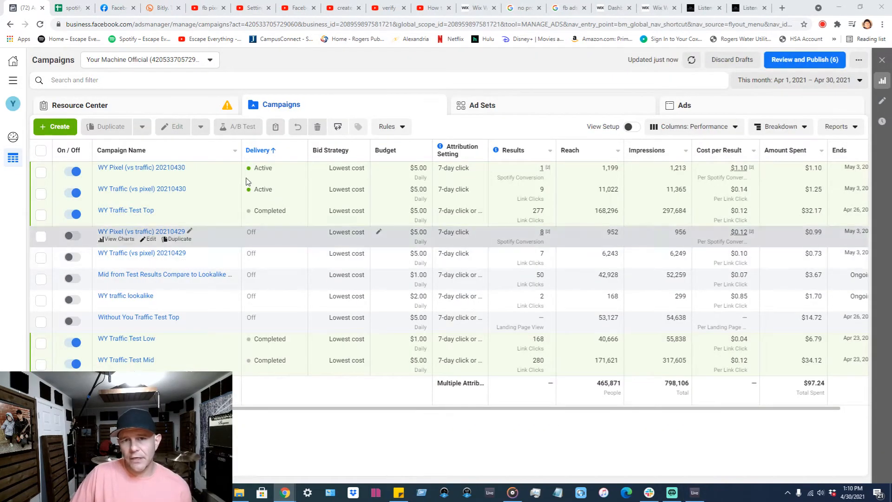
# Step: Go to Events Manager and open the Event Setup Tool from the Wix pixel's settings
pyautogui.click(13, 84)
pyautogui.click(124, 114)
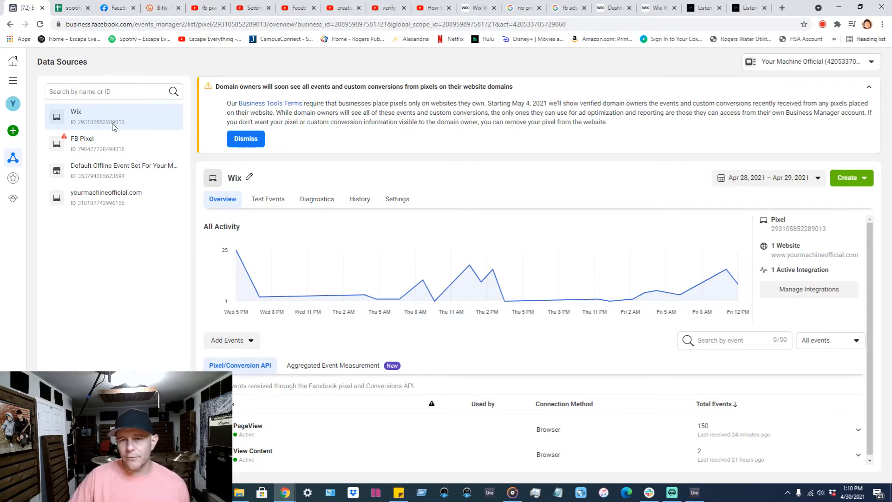
pyautogui.click(398, 202)
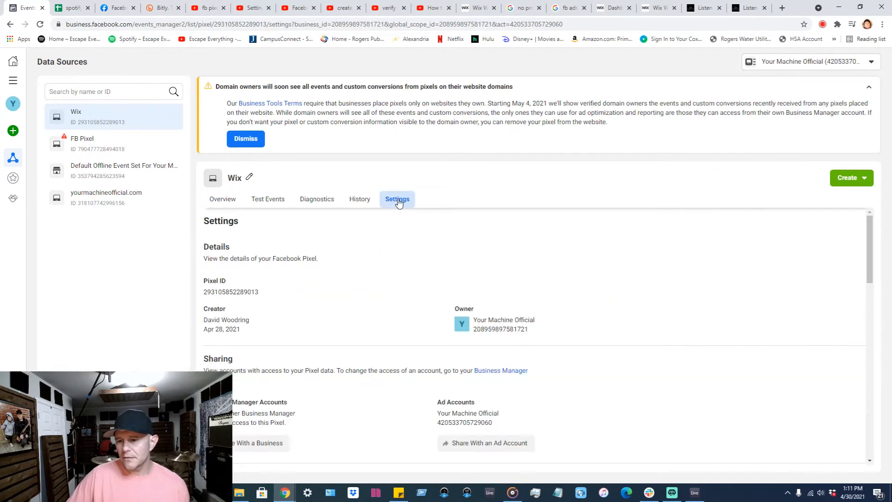
pyautogui.scroll(-10, 410, 296)
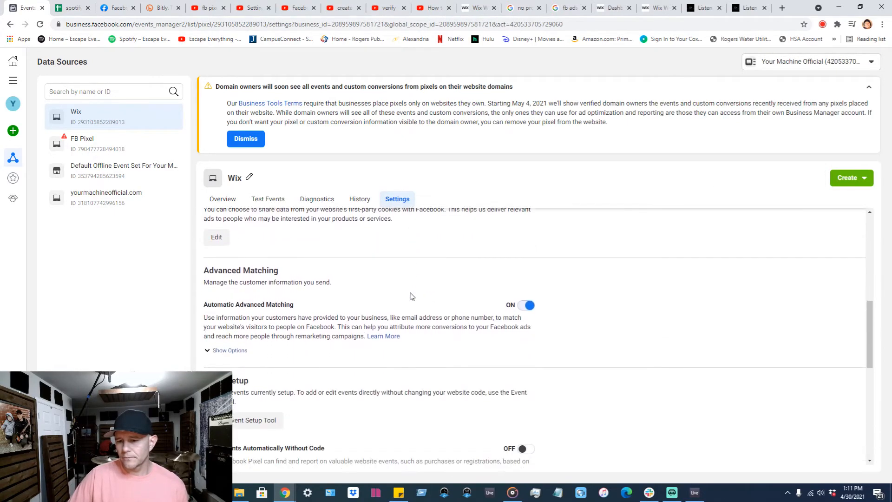
pyautogui.click(254, 327)
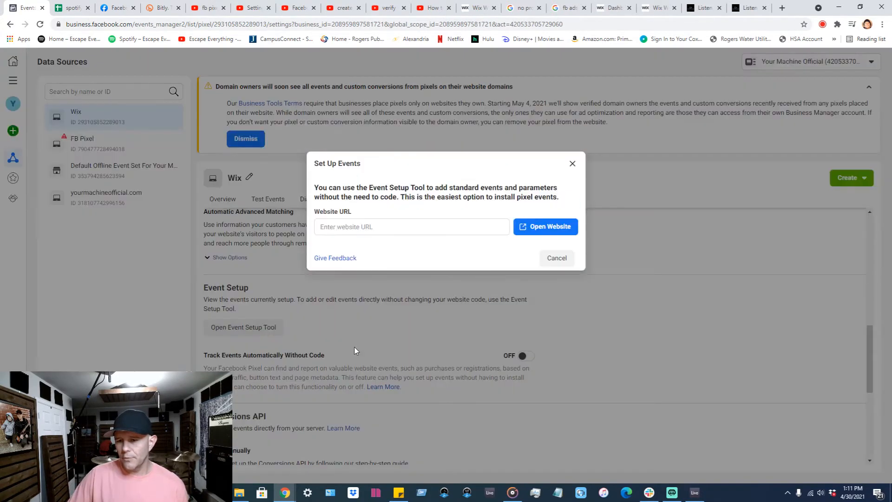
# Step: Copy the address of the yourmachineofficial.com/listennow page into the Website URL and open that website in the Event Setup Tool
pyautogui.click(420, 229)
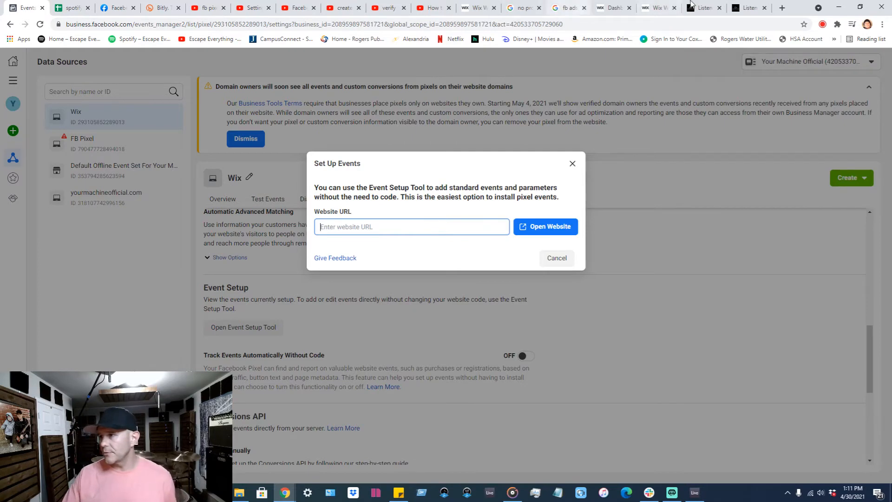
pyautogui.click(737, 9)
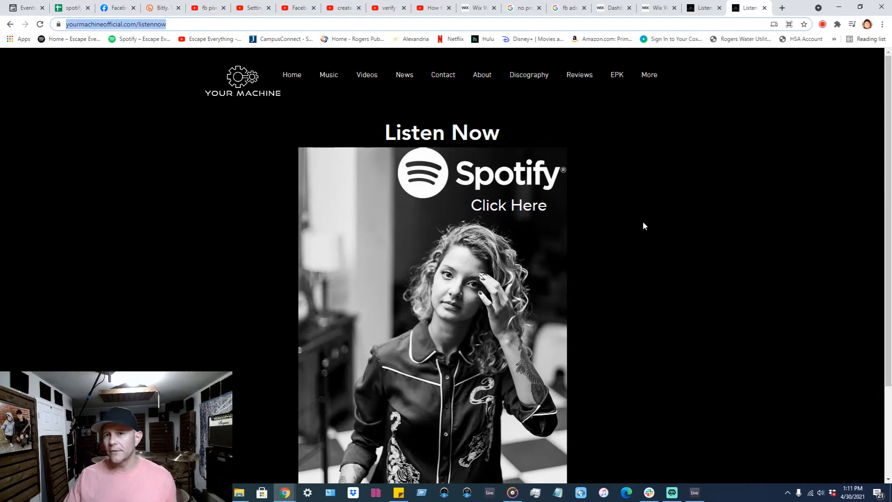
pyautogui.rightClick(153, 26)
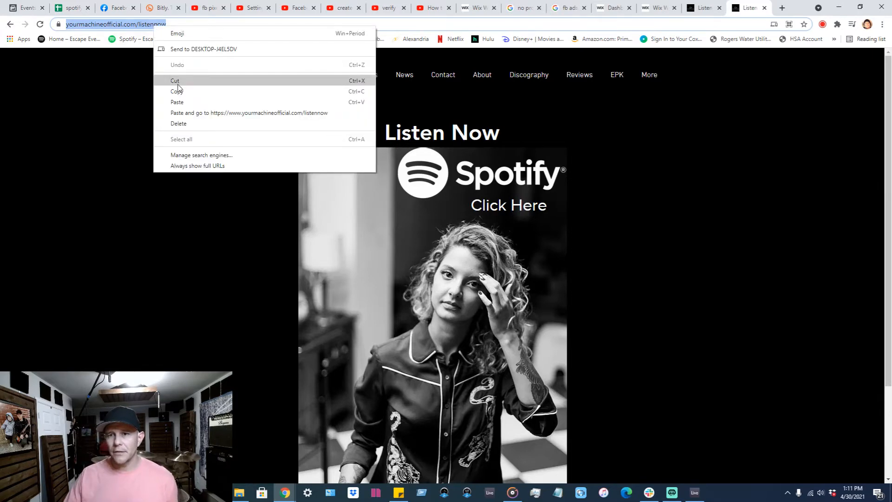
pyautogui.click(177, 91)
pyautogui.click(25, 8)
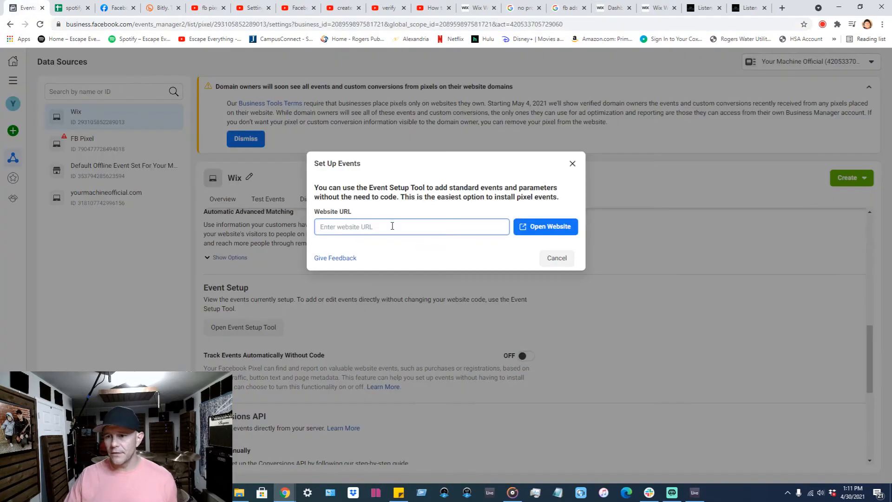
pyautogui.hotkey('ctrl', 'v')
pyautogui.click(538, 231)
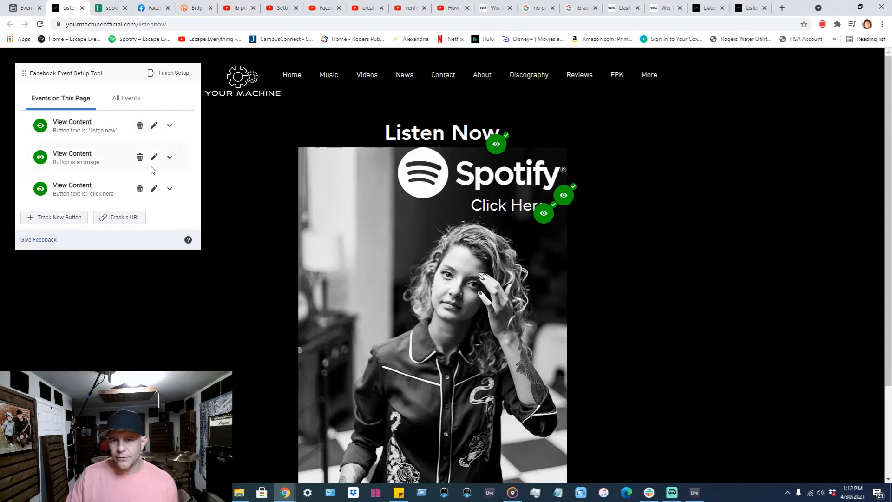
# Step: Delete the "click here" button's View Content event and set up View Content tracking again on the Click Here button
pyautogui.click(141, 190)
pyautogui.click(113, 188)
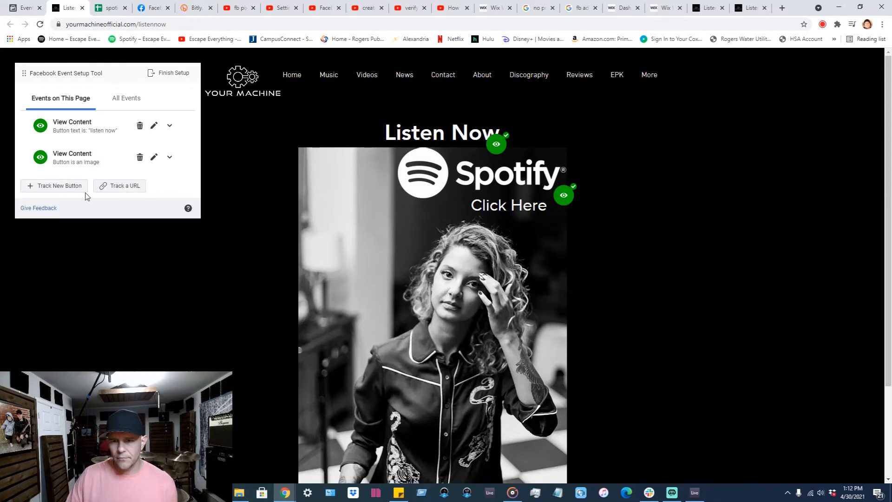
pyautogui.click(73, 188)
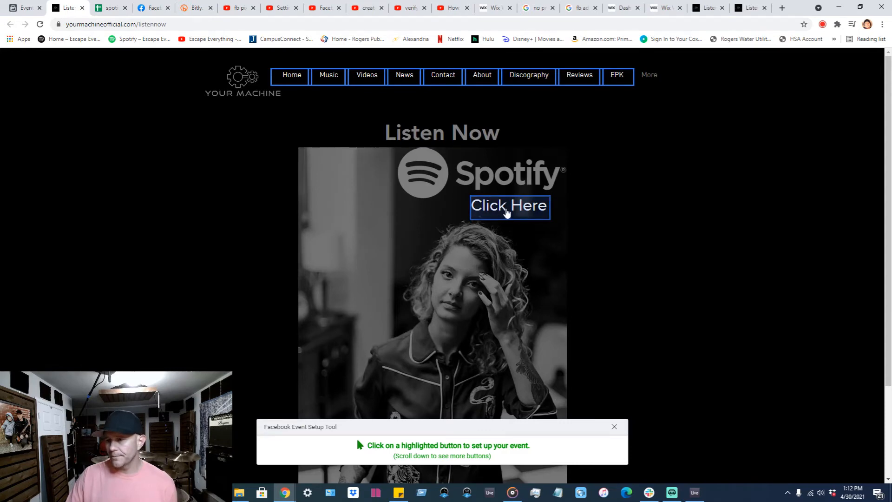
pyautogui.click(506, 212)
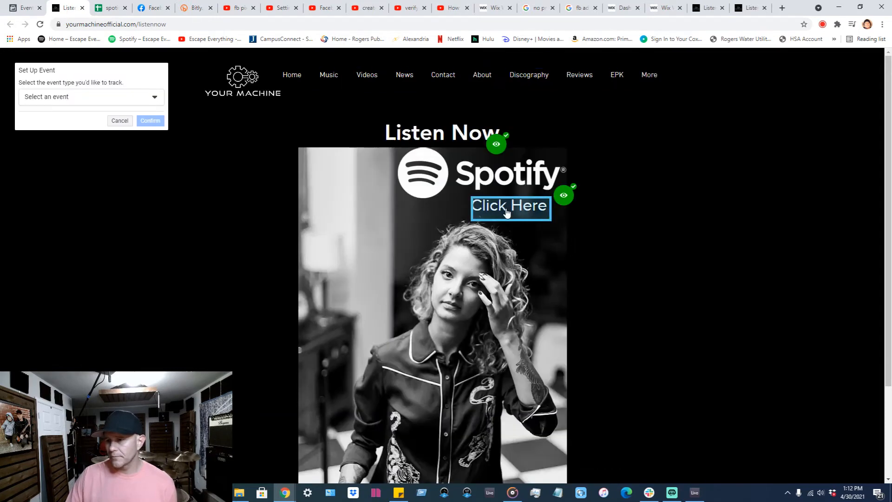
pyautogui.click(153, 97)
pyautogui.scroll(-5, 93, 206)
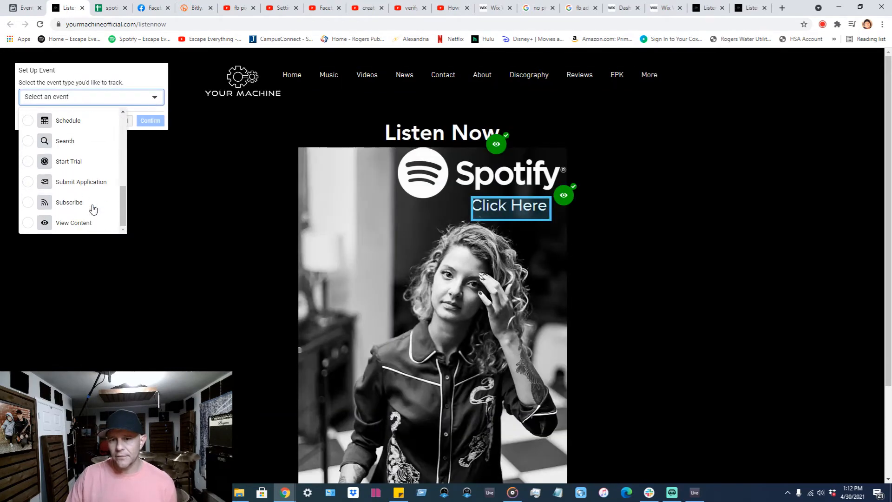
pyautogui.click(74, 223)
pyautogui.click(157, 259)
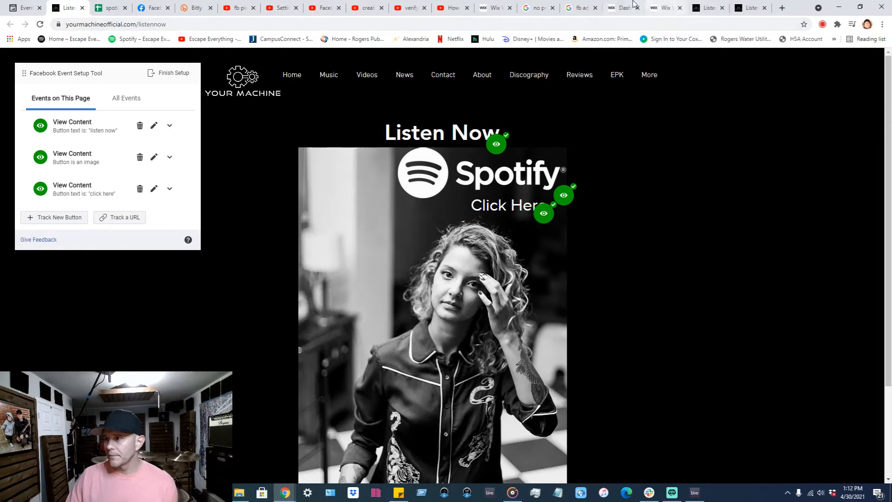
# Step: Examine the Listen Now! page in the Wix editor's desktop and mobile views, the live page, and its events in the Event Setup Tool
pyautogui.click(617, 5)
pyautogui.click(665, 7)
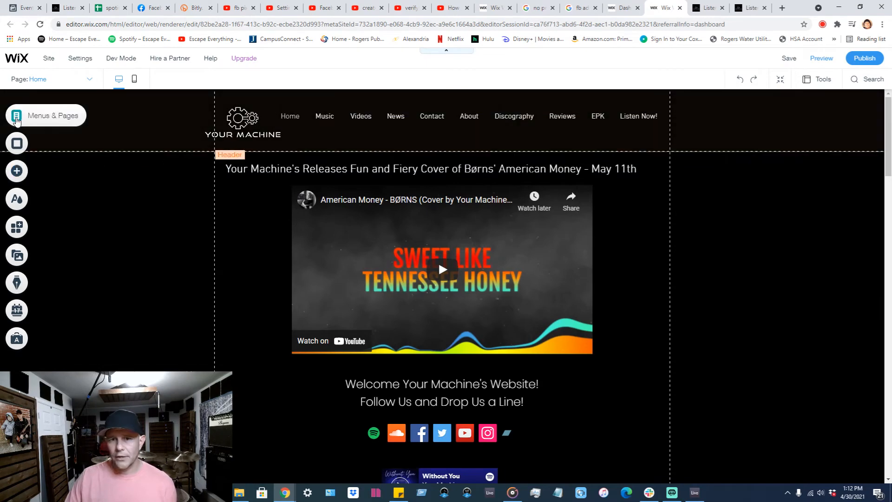
pyautogui.click(17, 116)
pyautogui.click(158, 326)
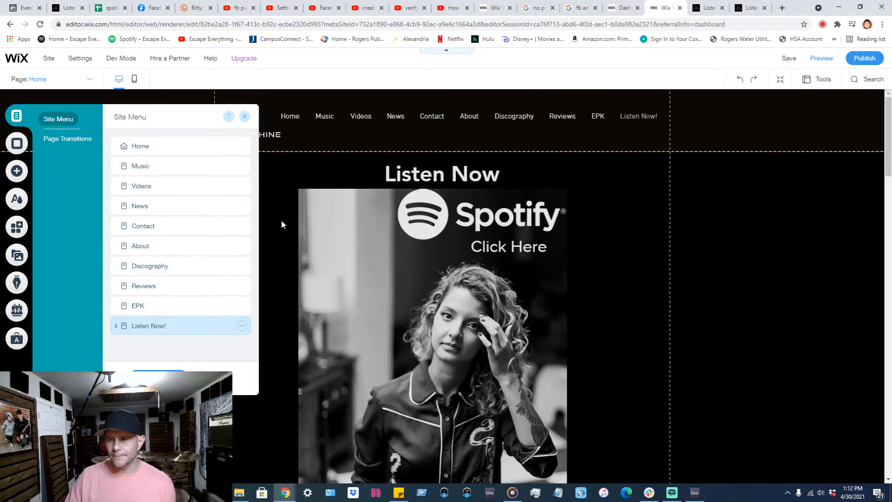
pyautogui.click(135, 81)
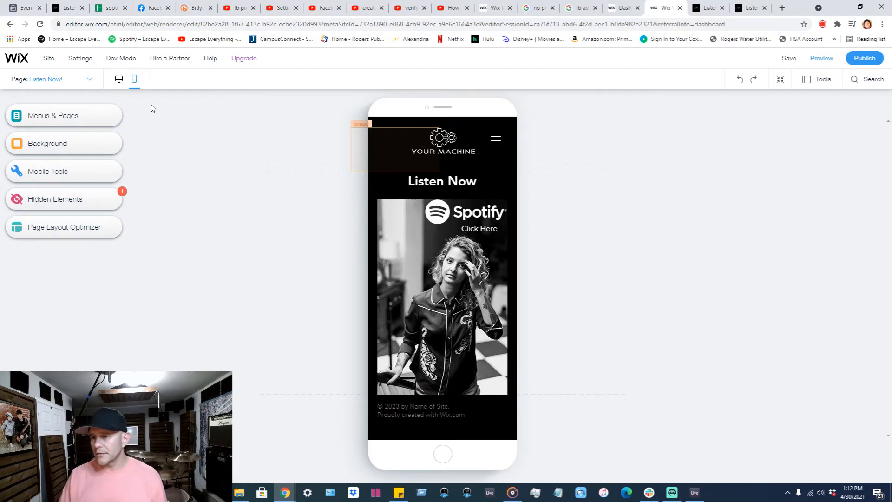
pyautogui.click(474, 227)
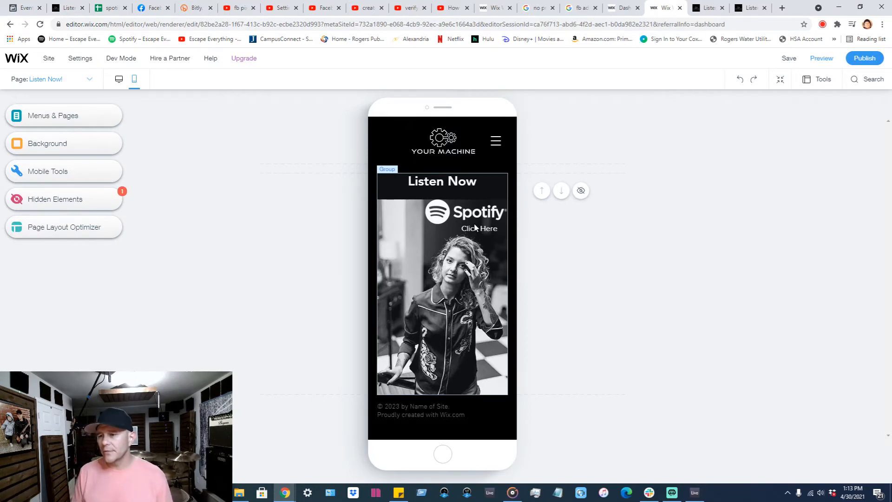
pyautogui.click(749, 7)
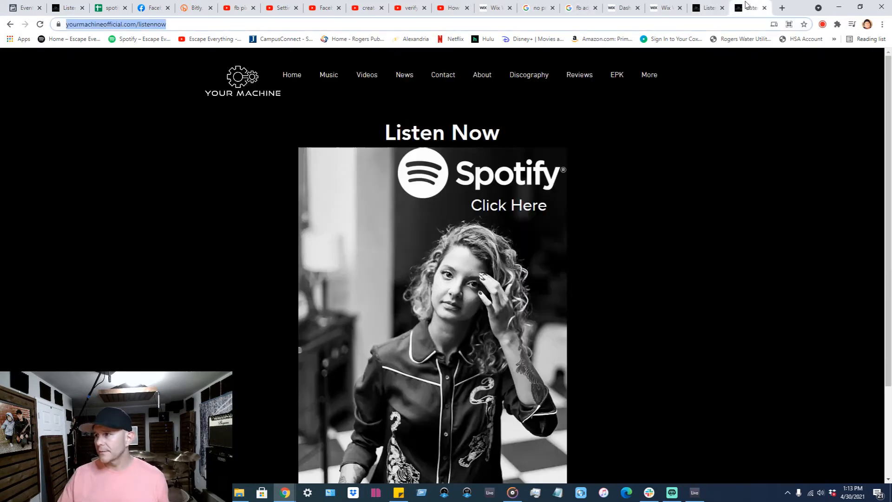
pyautogui.click(69, 7)
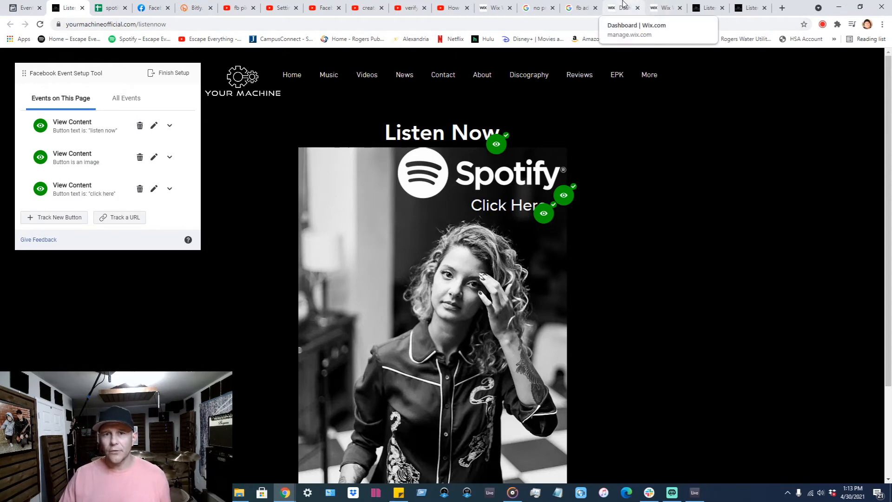
# Step: Return to Events Manager, close the Set Up Events dialog and open Custom Conversions
pyautogui.click(25, 6)
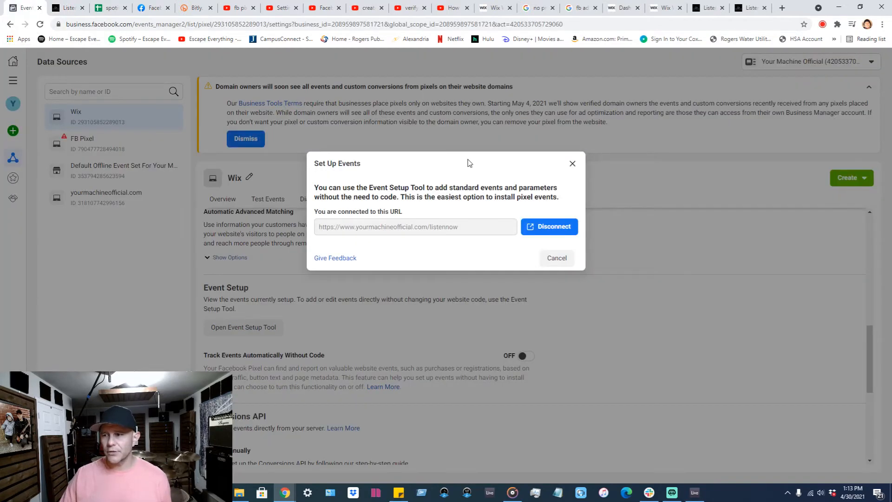
pyautogui.click(572, 162)
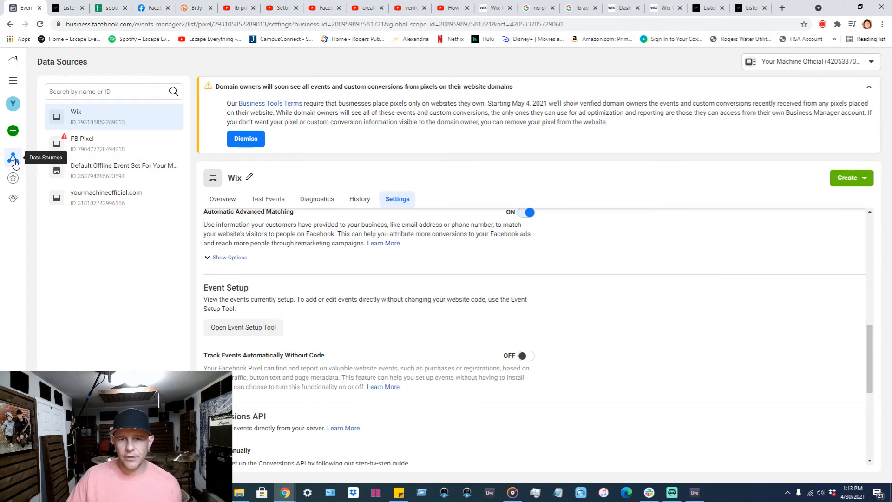
pyautogui.moveTo(13, 162)
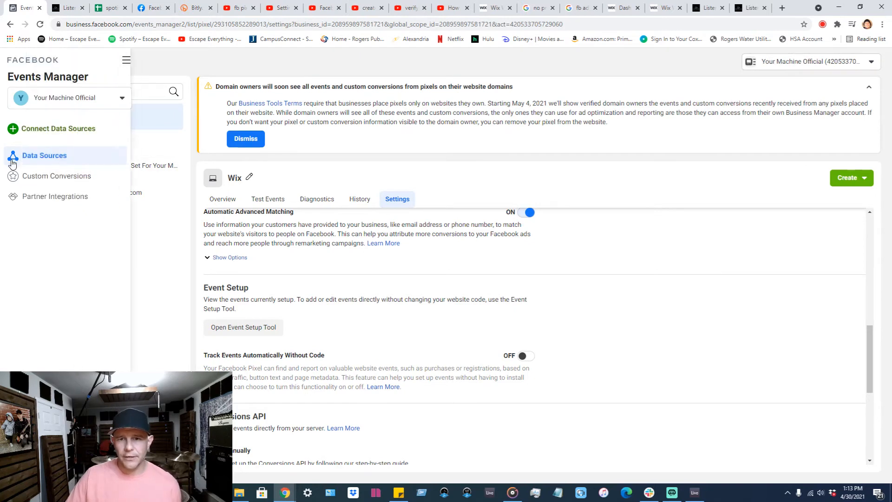
pyautogui.click(45, 182)
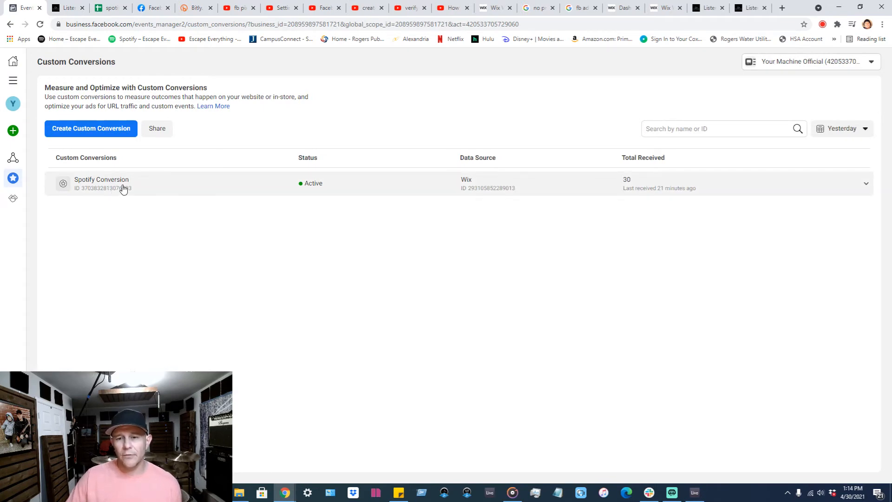
# Step: Start a new custom conversion named "Spotify Conversion" with Wix as its data source
pyautogui.click(111, 134)
pyautogui.click(366, 130)
pyautogui.write('S')
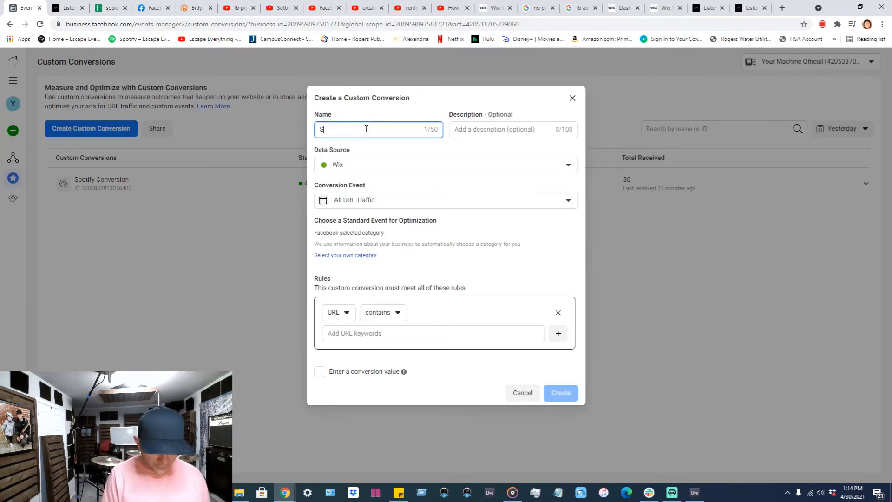
pyautogui.write('potify')
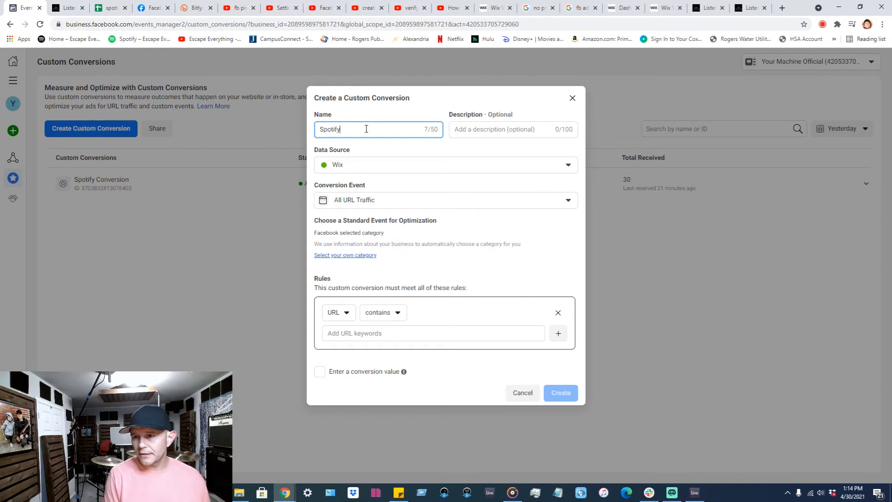
pyautogui.write(' Converstion')
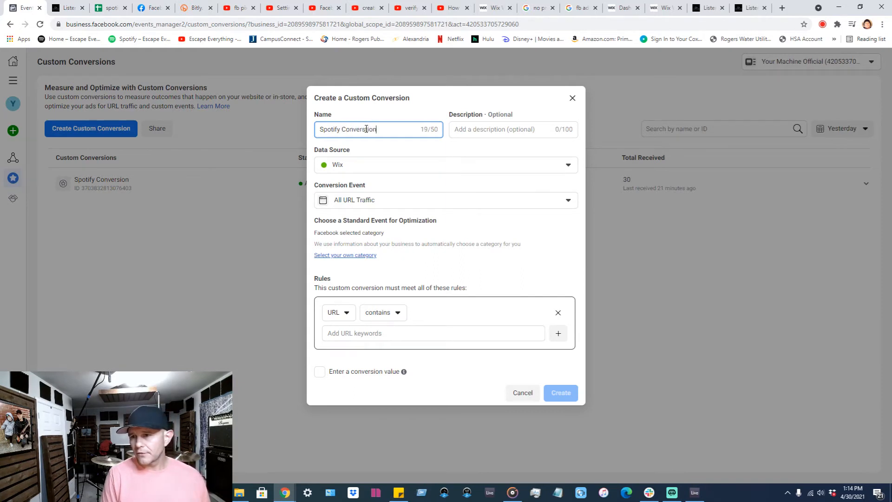
pyautogui.press('BackSpace')
pyautogui.press('BackSpace')
pyautogui.press('BackSpace')
pyautogui.press('BackSpace')
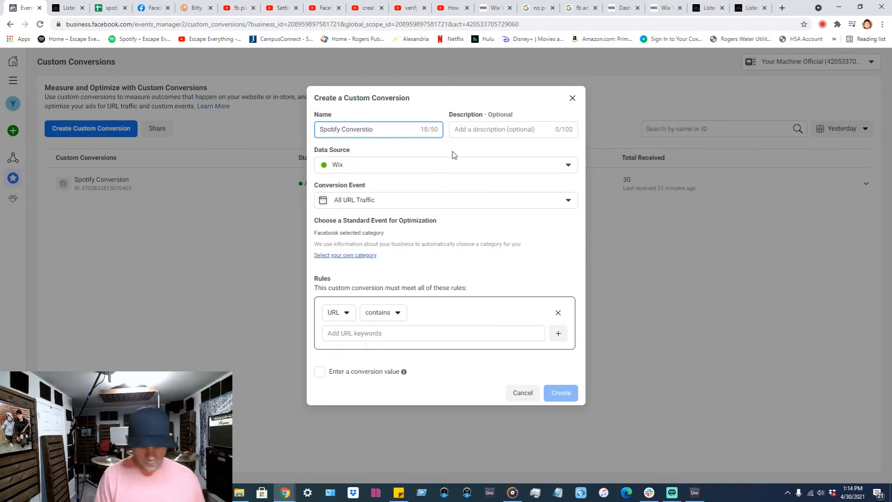
pyautogui.write('ion')
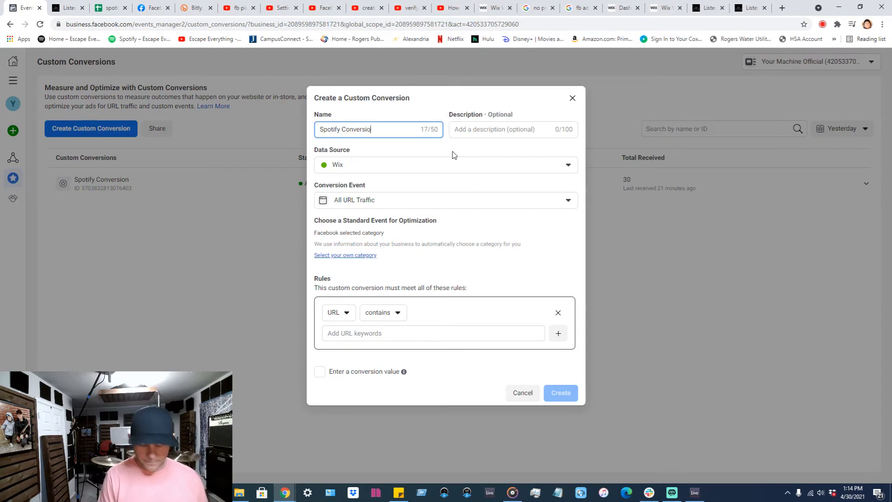
pyautogui.click(563, 169)
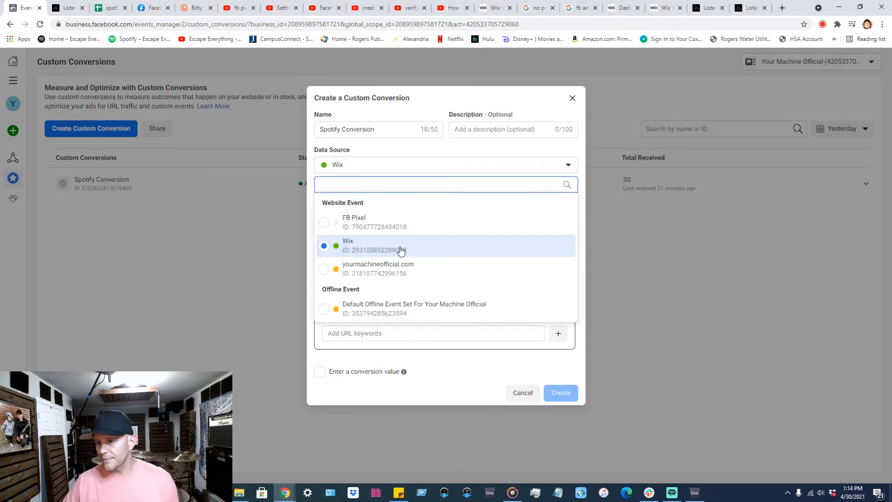
pyautogui.click(431, 251)
# Step: Copy the live Listen Now page's address into the URL contains rule, try to create the custom conversion, and close the dialog
pyautogui.click(464, 335)
pyautogui.click(750, 10)
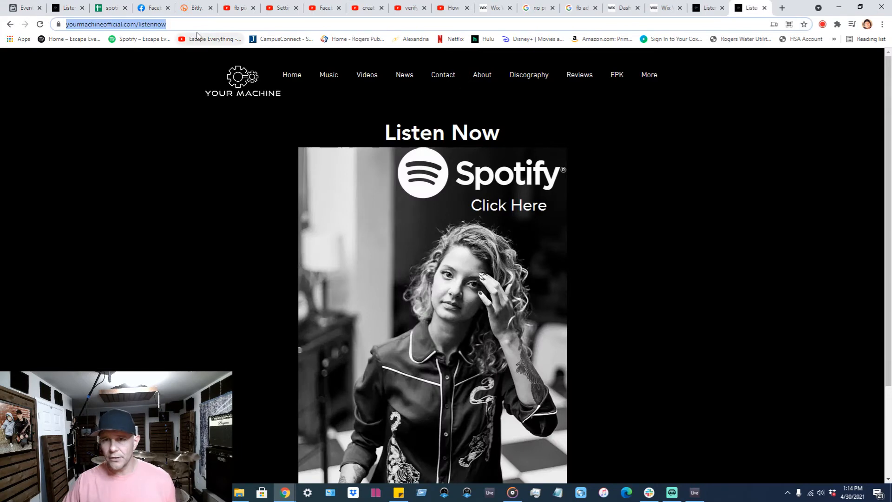
pyautogui.rightClick(154, 25)
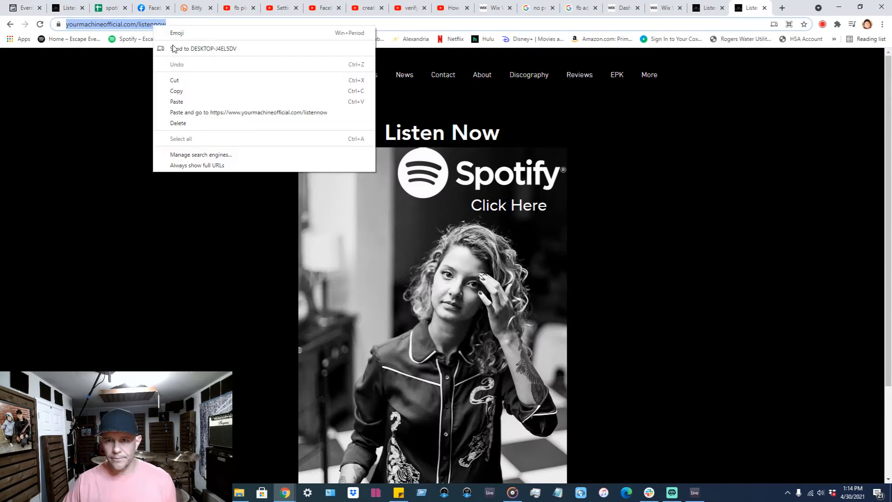
pyautogui.click(185, 93)
pyautogui.click(21, 8)
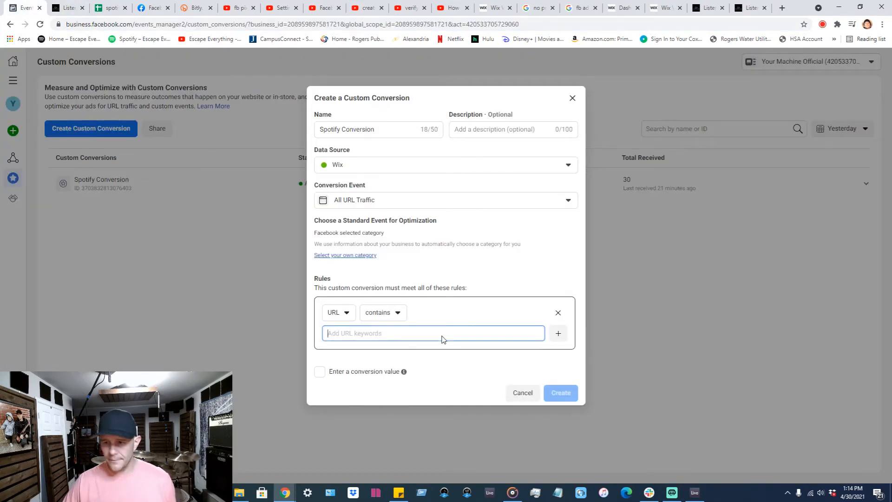
pyautogui.hotkey('ctrl', 'v')
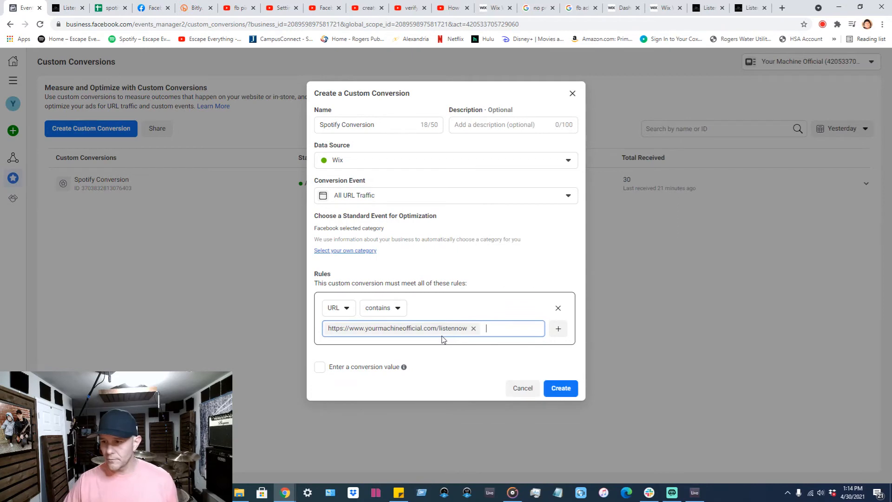
pyautogui.click(560, 390)
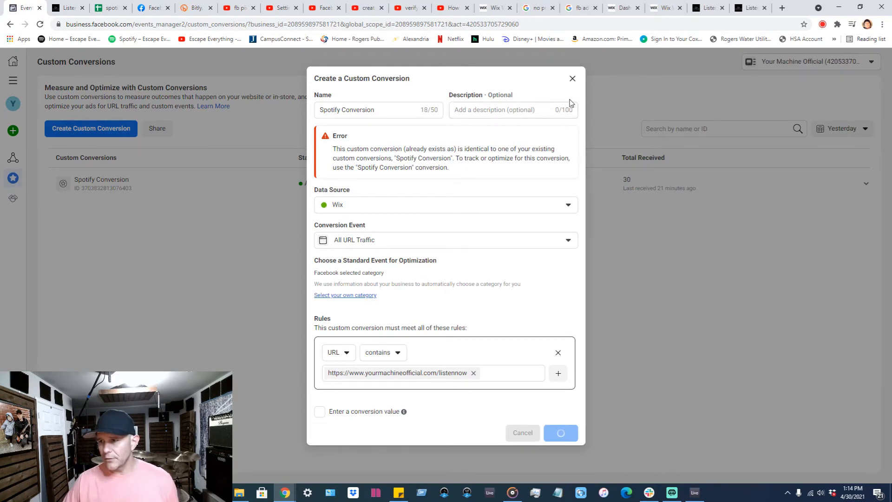
pyautogui.click(573, 79)
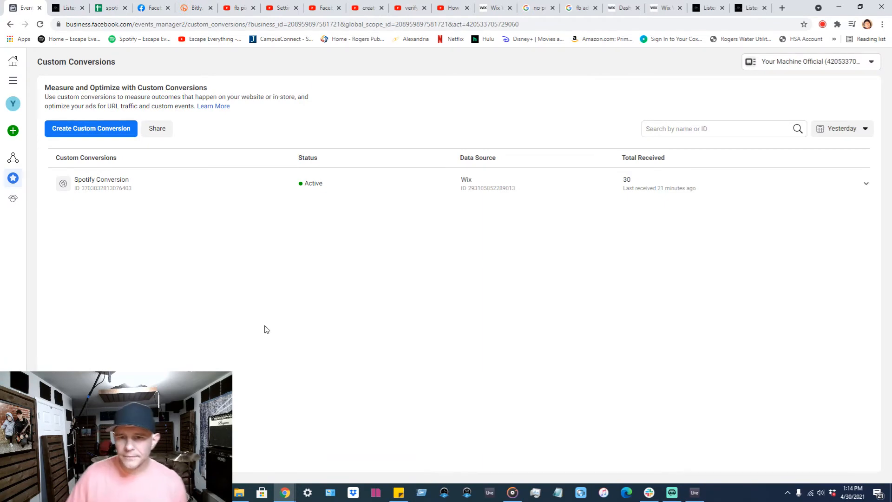
# Step: Switch back to the Wix editor's desktop view and open the page settings of the Listen Now! page
pyautogui.click(642, 7)
pyautogui.click(665, 7)
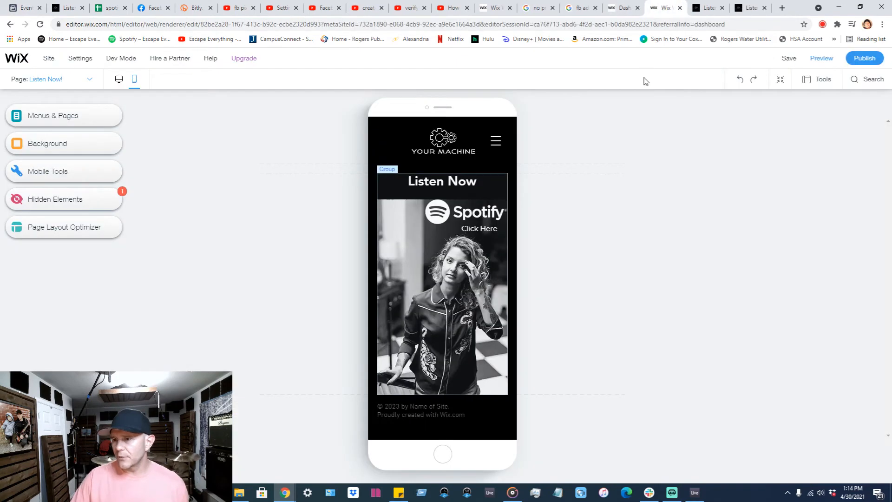
pyautogui.click(119, 82)
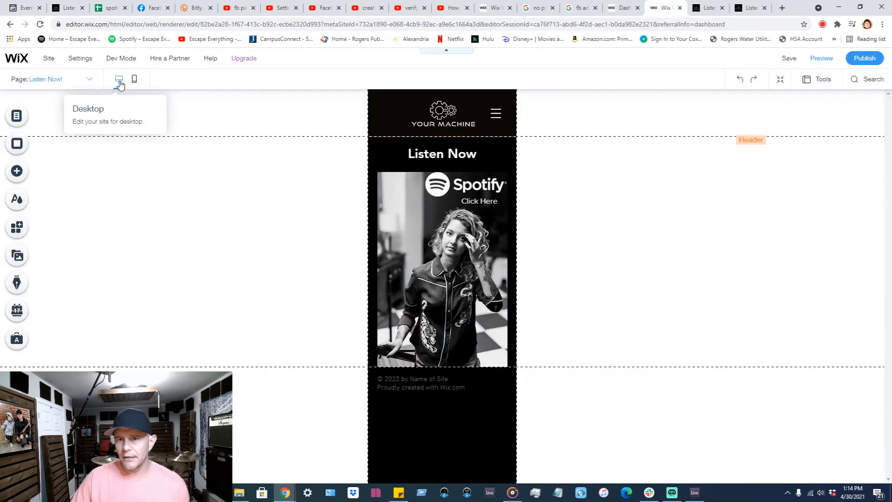
pyautogui.click(40, 118)
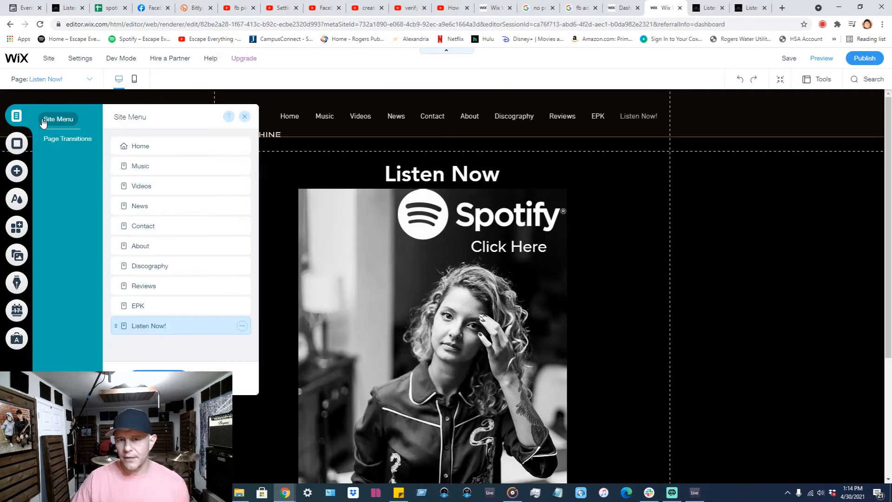
pyautogui.click(242, 326)
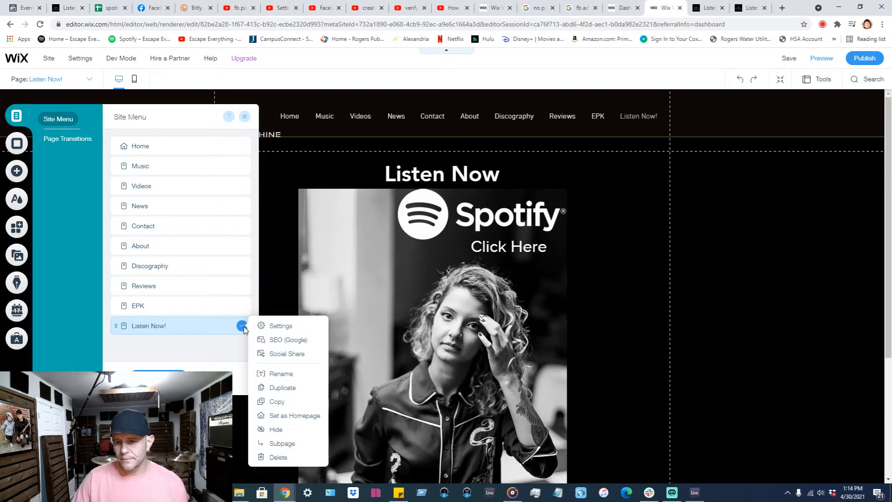
pyautogui.click(275, 329)
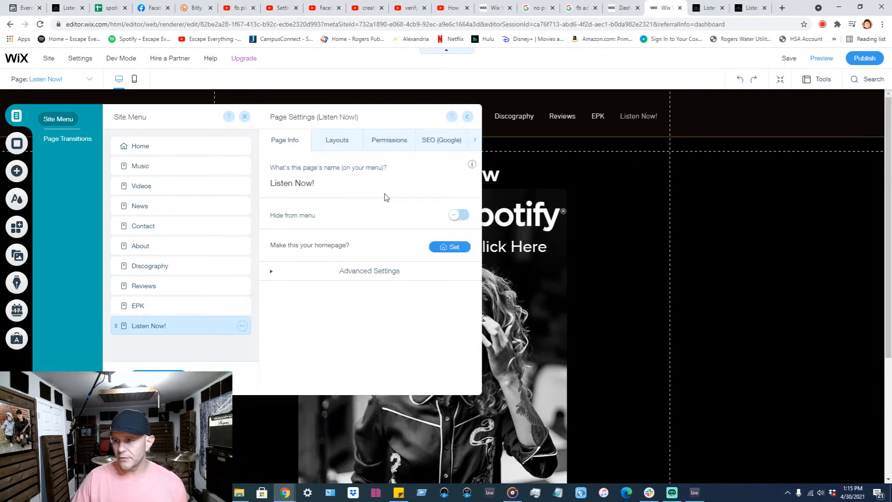
# Step: Review the Listen Now! page's SEO (Google) and Social Share settings, including its URL slug, titles and descriptions
pyautogui.click(437, 141)
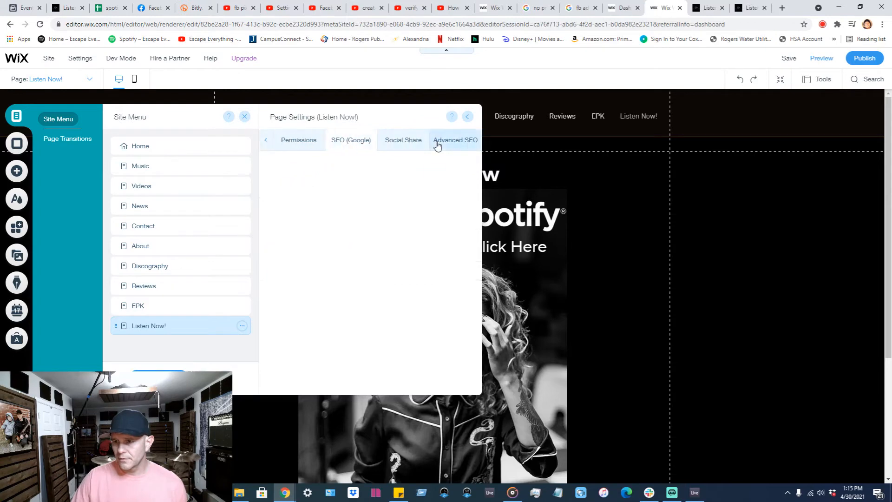
pyautogui.scroll(-3, 395, 215)
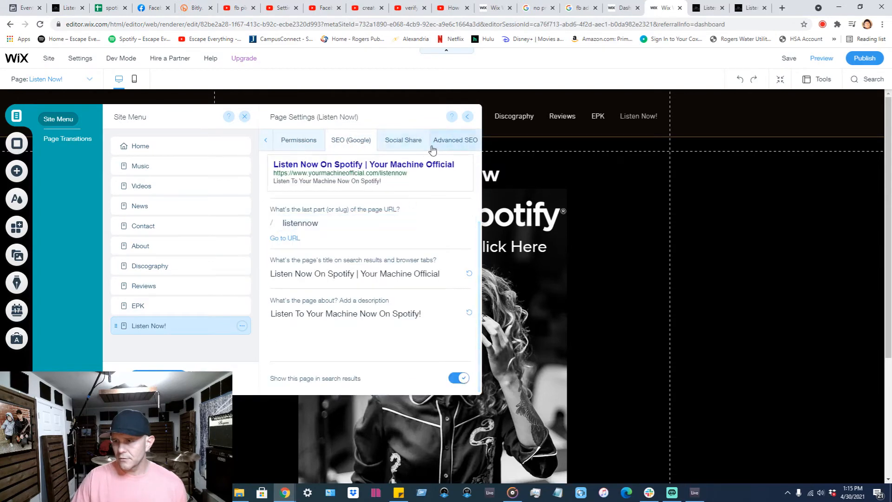
pyautogui.click(401, 141)
pyautogui.scroll(-4, 377, 212)
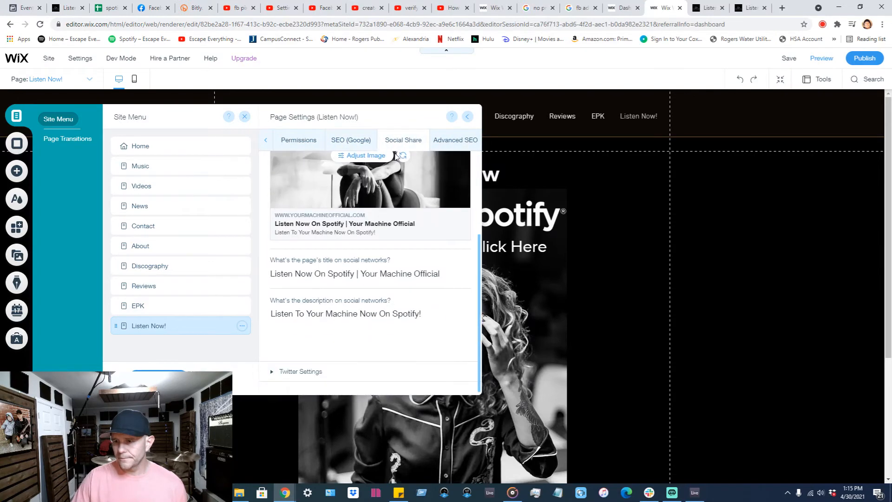
# Step: Review the Listen Now! page's Advanced SEO meta tags, including the facebook-domain-verification tag
pyautogui.click(443, 140)
pyautogui.scroll(-3, 385, 260)
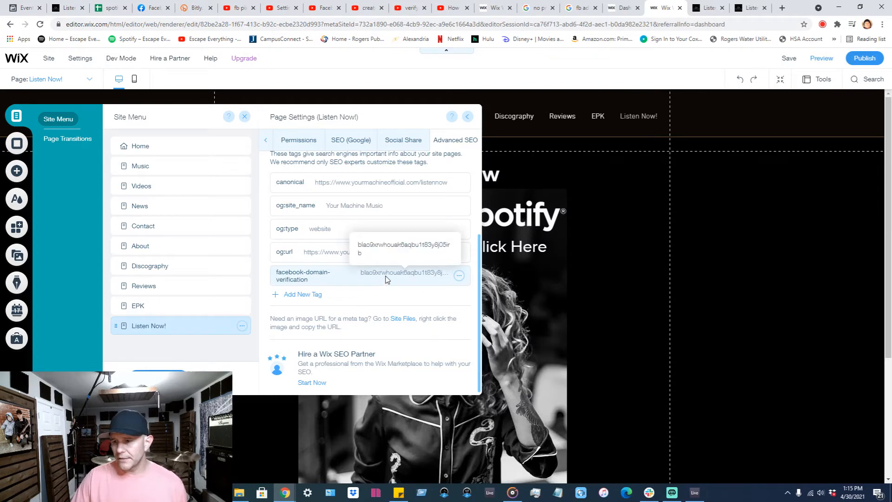
pyautogui.scroll(1, 385, 279)
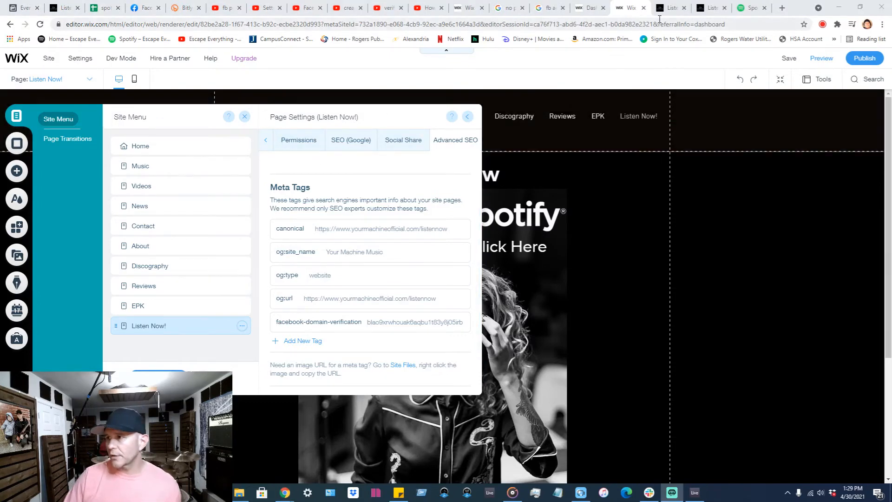
# Step: Switch to the live Listen Now page, follow its heading's link to Spotify, and close the Spotify app
pyautogui.click(707, 5)
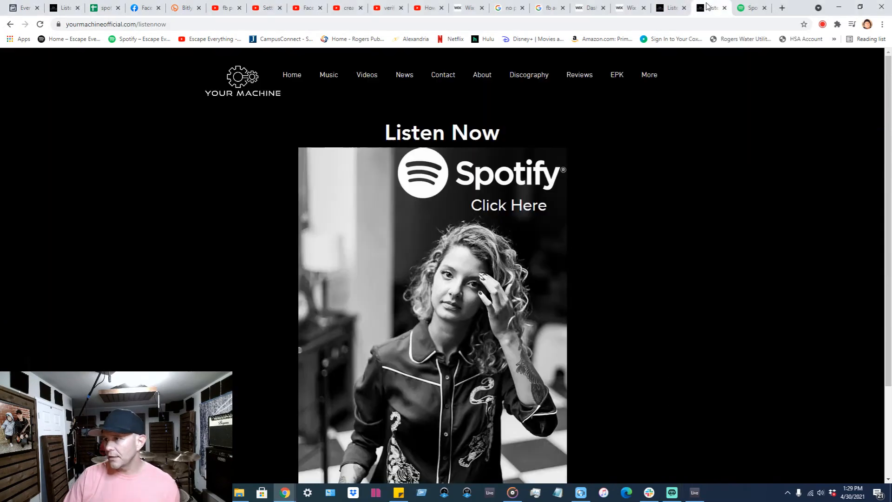
pyautogui.click(468, 134)
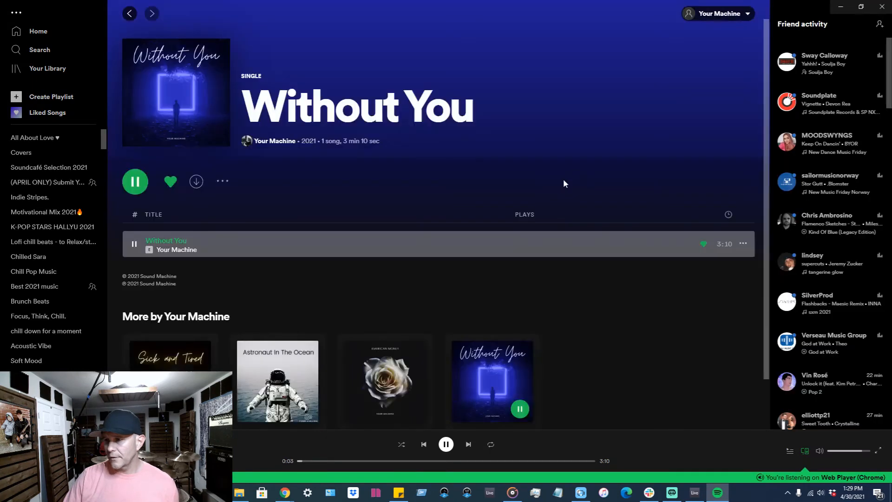
pyautogui.click(883, 9)
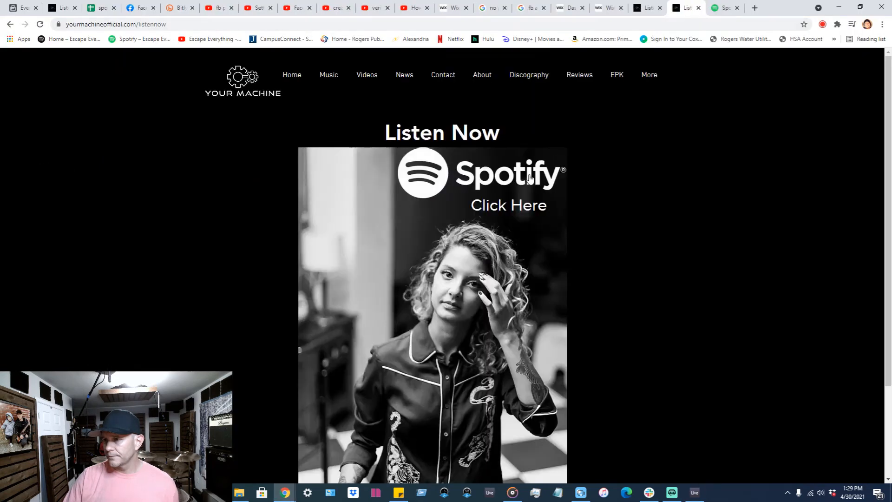
# Step: Trigger the Spotify logo's link on the live Listen Now page, and close the Spotify app and the extra track page
pyautogui.click(529, 179)
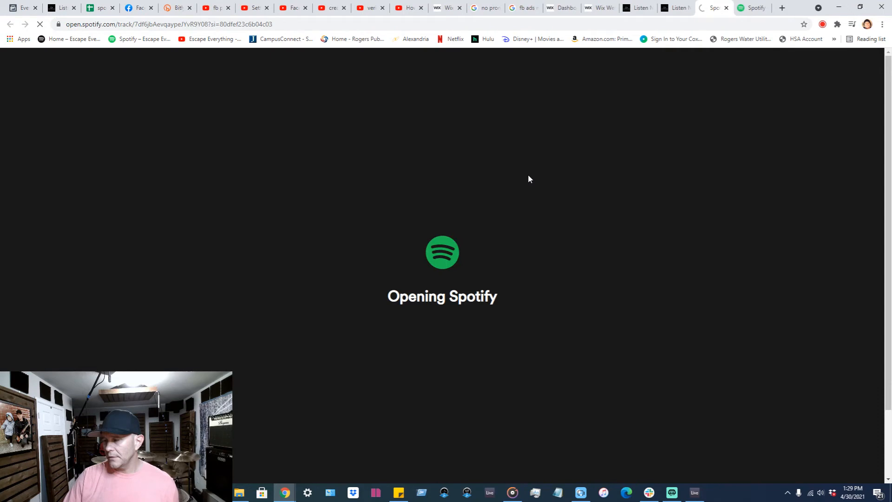
pyautogui.click(882, 8)
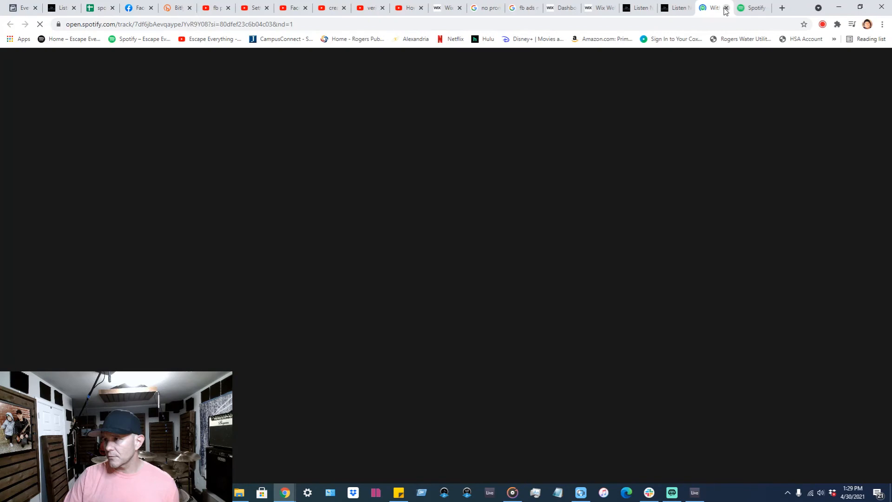
pyautogui.click(727, 8)
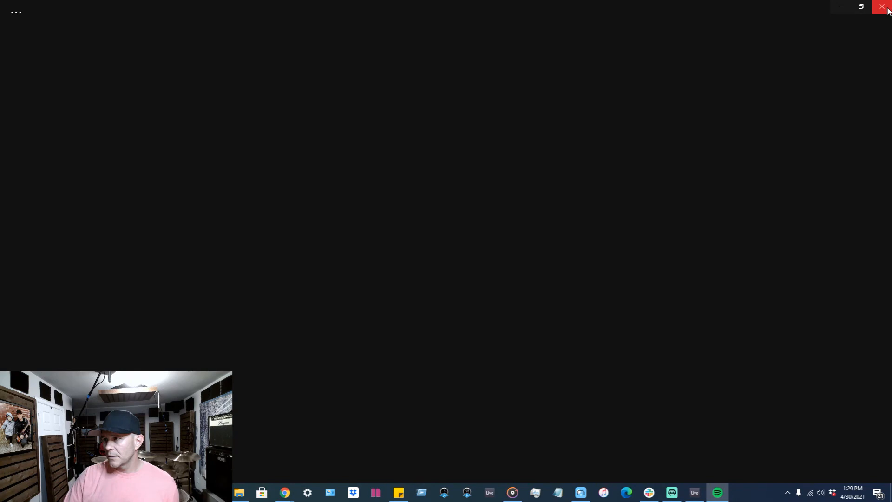
pyautogui.click(887, 10)
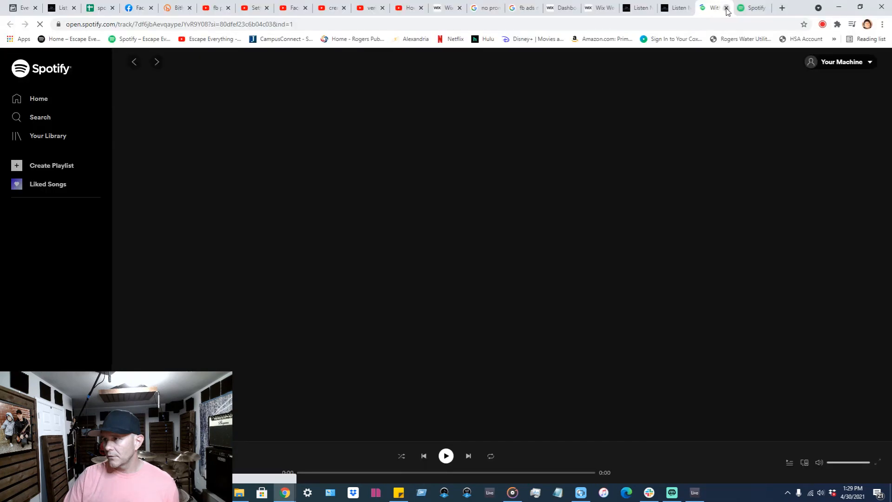
pyautogui.click(727, 8)
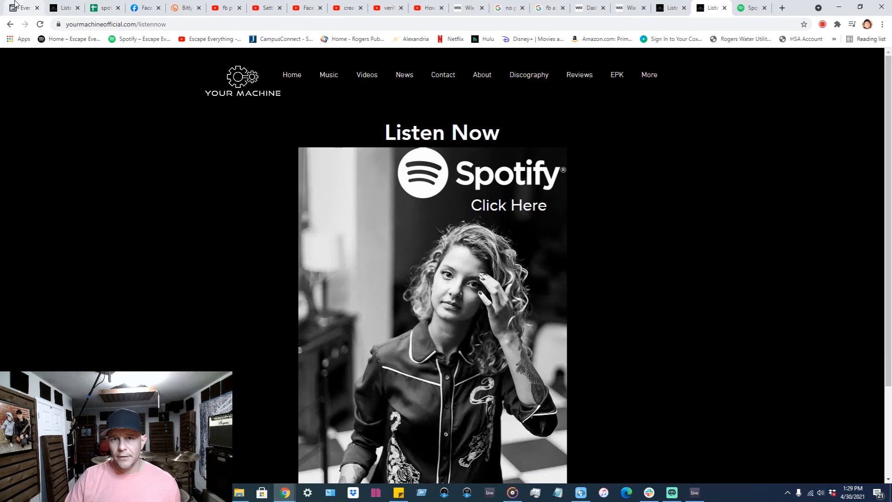
# Step: Examine the Wix pixel's View Content, PageView and Spotify Conversion test events in Events Manager, comparing them with the live Listen Now page
pyautogui.click(14, 5)
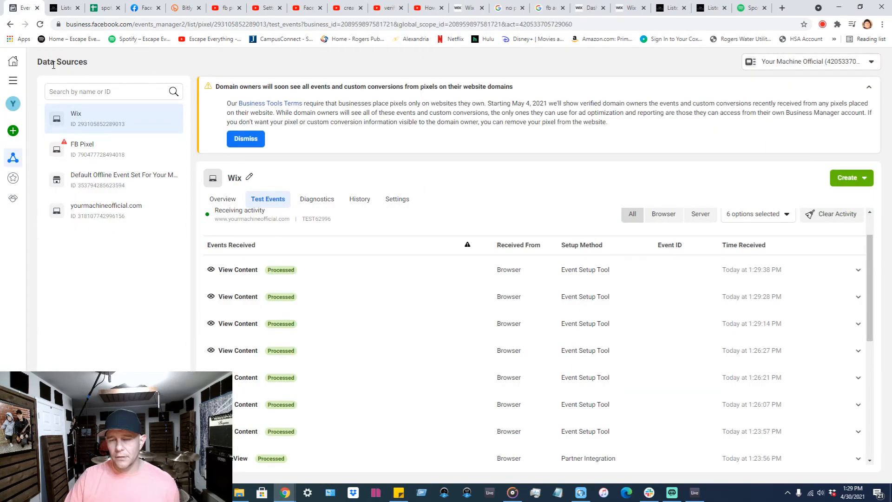
pyautogui.moveTo(47, 157)
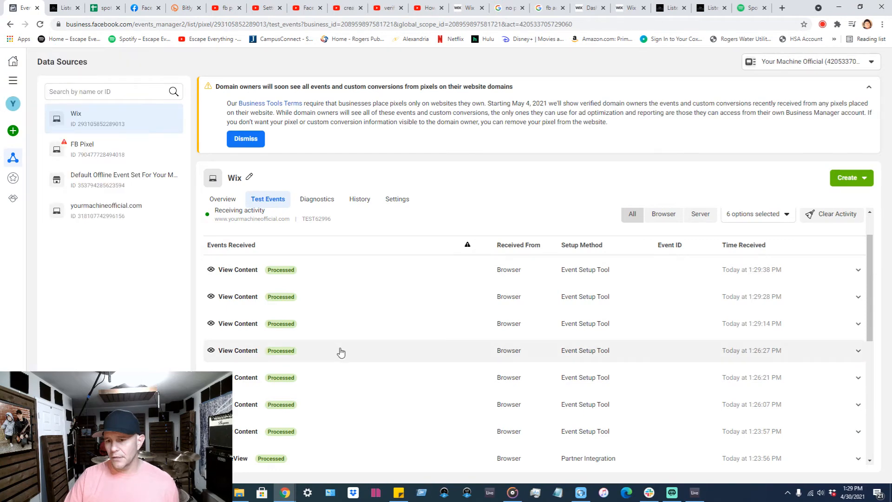
pyautogui.scroll(-5, 339, 352)
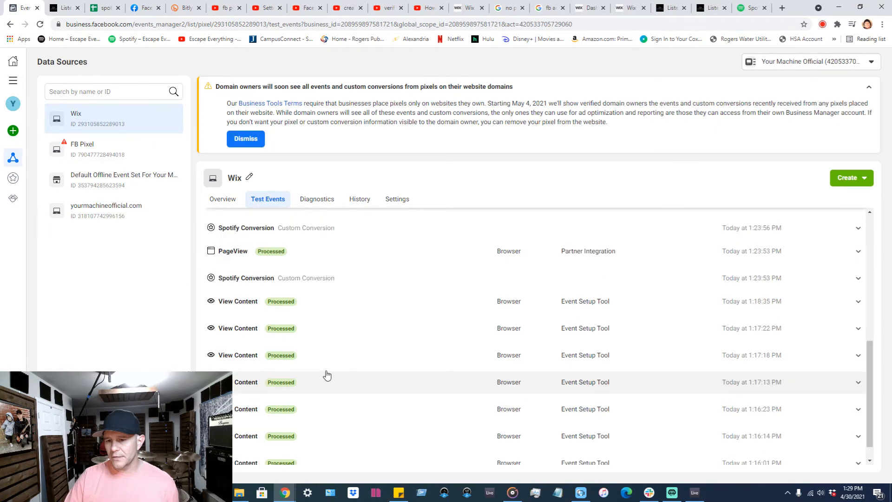
pyautogui.scroll(4, 335, 360)
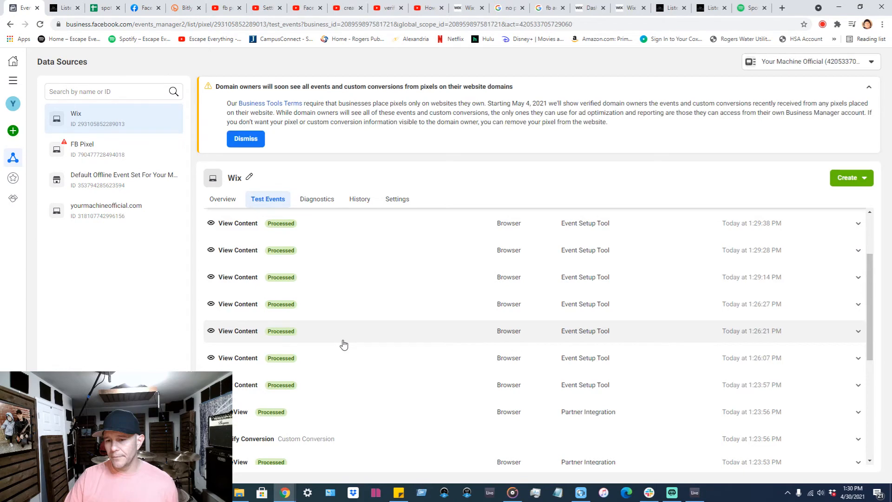
pyautogui.scroll(-2, 274, 323)
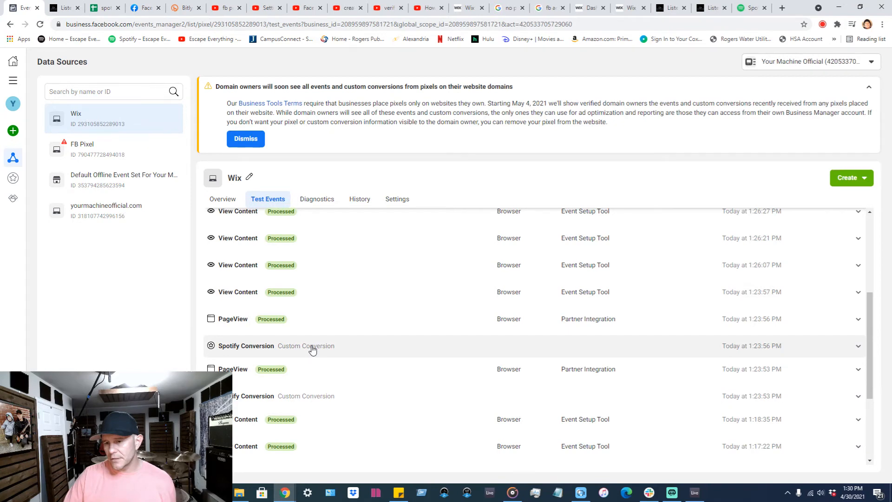
pyautogui.click(711, 8)
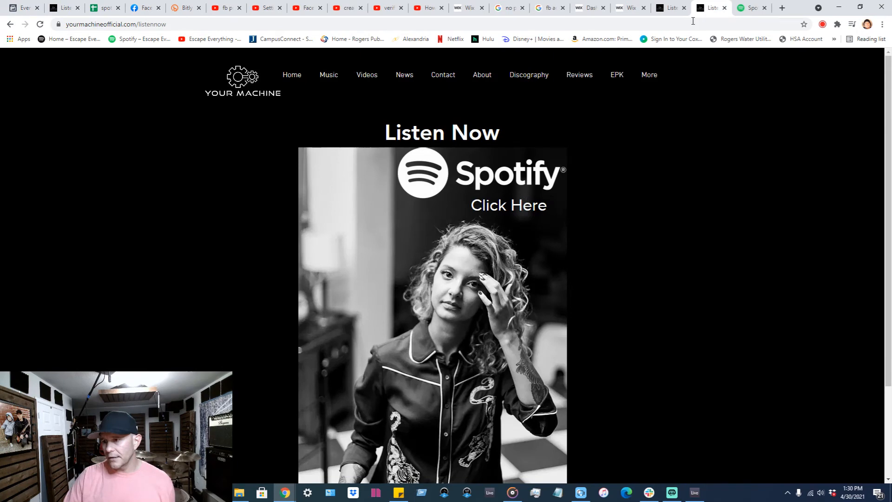
pyautogui.hotkey('ctrl', '1')
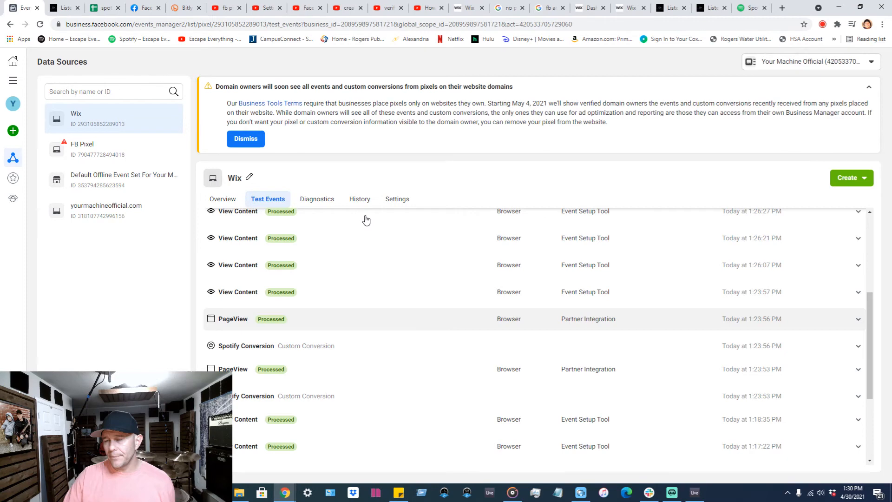
pyautogui.click(712, 8)
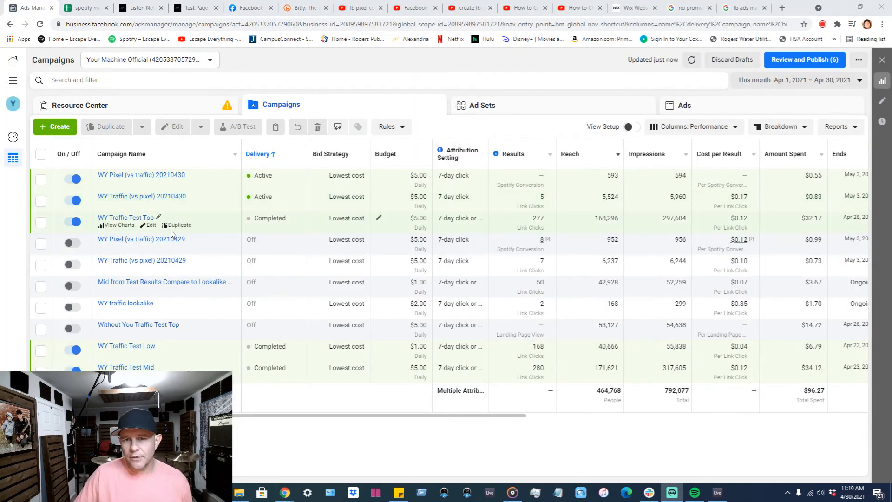
# Step: Create a new Ads Manager campaign with the Conversions objective and name it "WY Pixel (vs traffic) 20210430"
pyautogui.click(61, 133)
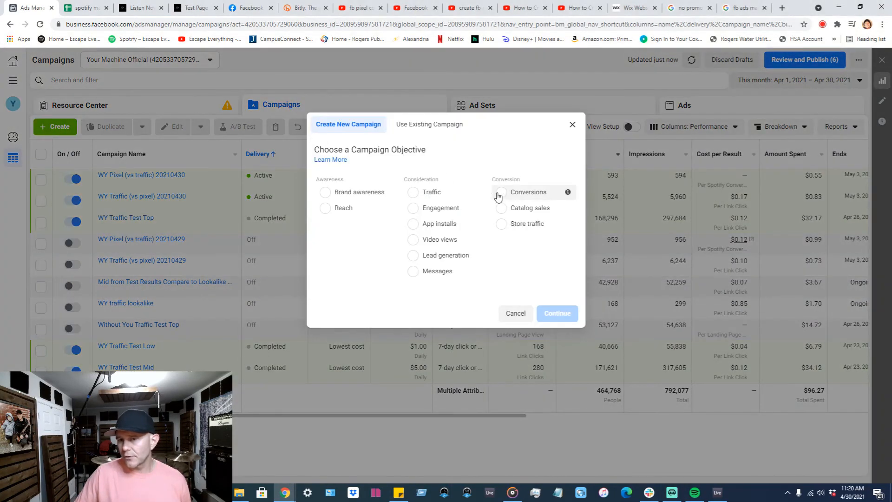
pyautogui.click(499, 194)
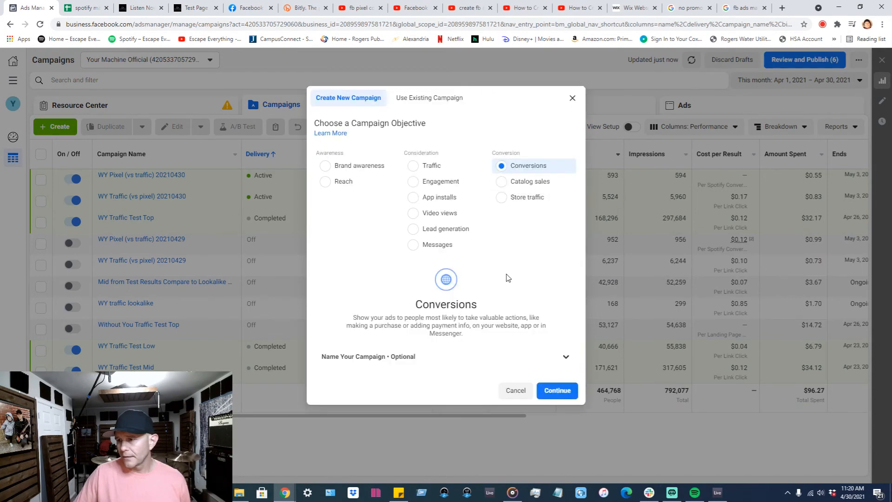
pyautogui.click(558, 390)
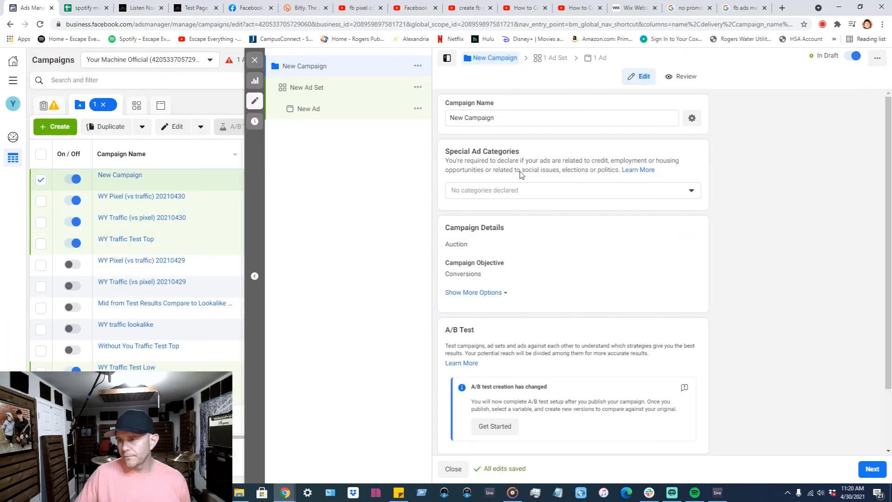
pyautogui.tripleClick(495, 117)
pyautogui.write('WY Pixel (vs traffic) 20210430')
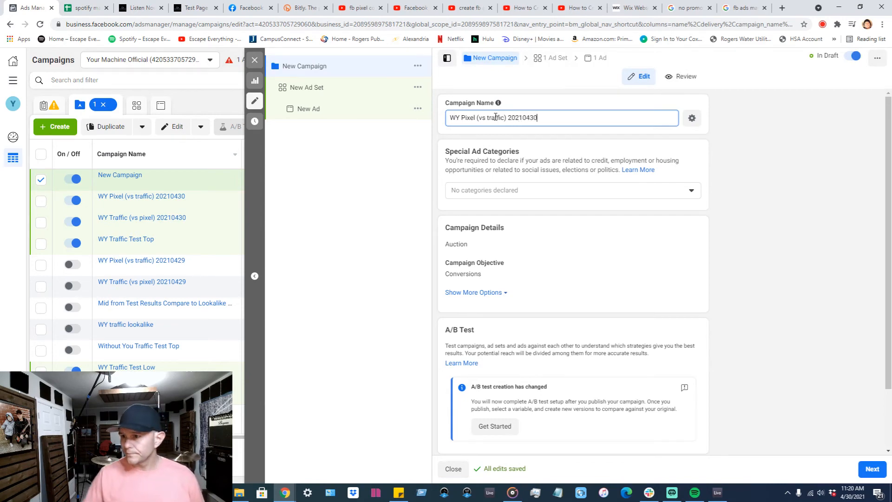
pyautogui.click(730, 194)
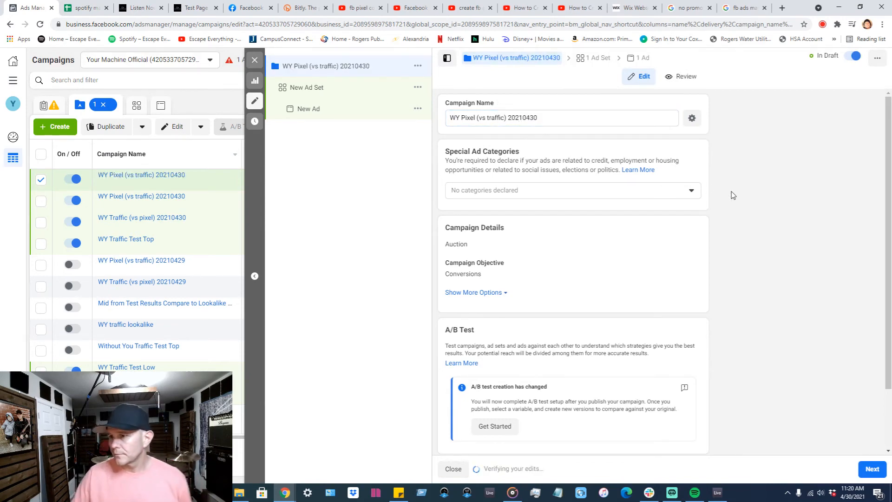
# Step: Turn on Campaign Budget Optimization for the new campaign and set its daily budget to $5.00
pyautogui.scroll(-1, 623, 237)
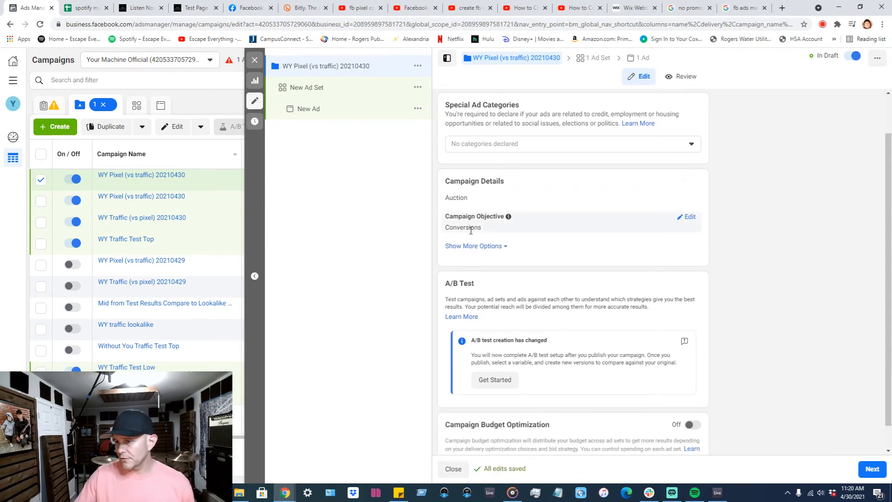
pyautogui.scroll(-1, 629, 247)
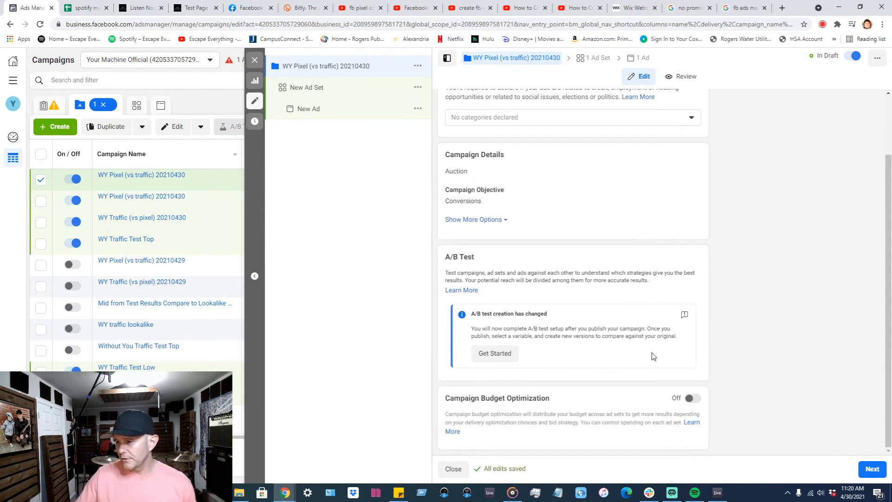
pyautogui.click(694, 399)
pyautogui.scroll(-2, 702, 329)
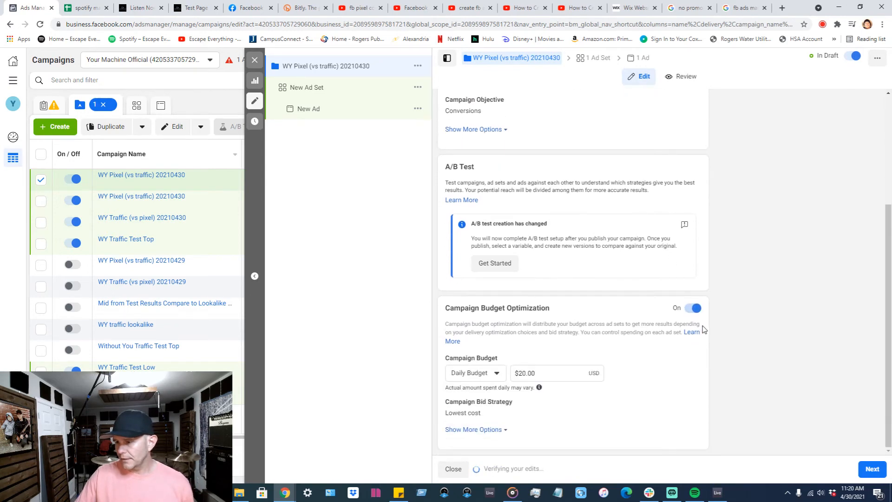
pyautogui.moveTo(553, 375); pyautogui.dragTo(474, 368)
pyautogui.write('5')
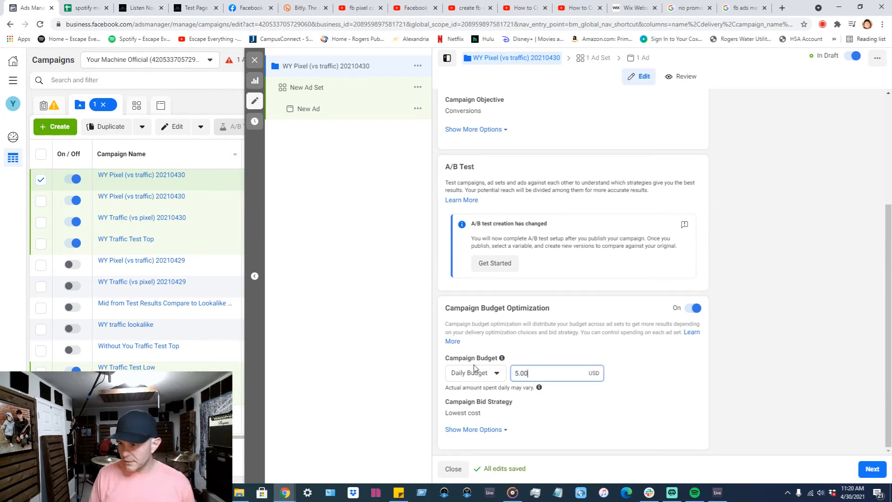
pyautogui.write('.00')
pyautogui.click(783, 310)
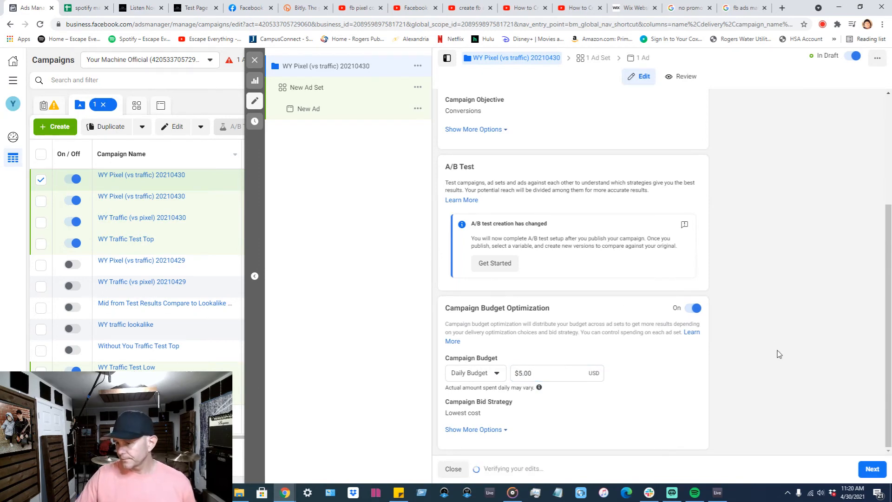
# Step: Continue to the campaign's ad set and name it "WY Pixel (vs traffic) 20210430"
pyautogui.click(872, 470)
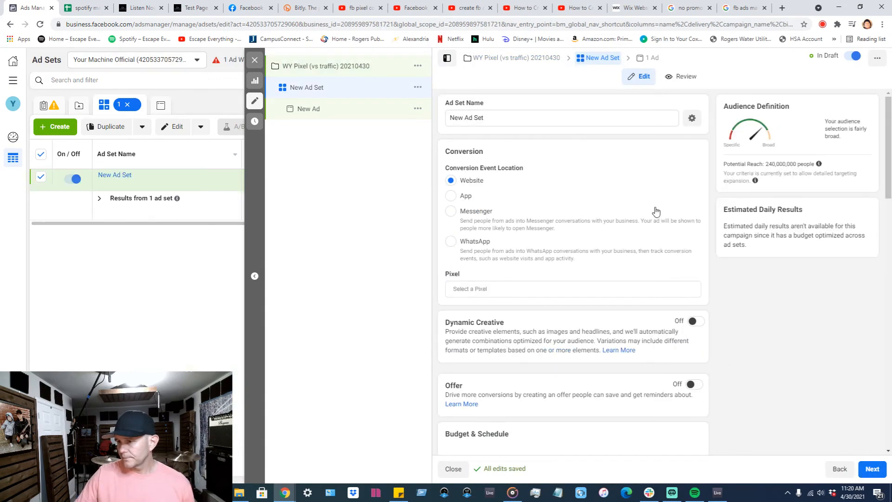
pyautogui.tripleClick(509, 119)
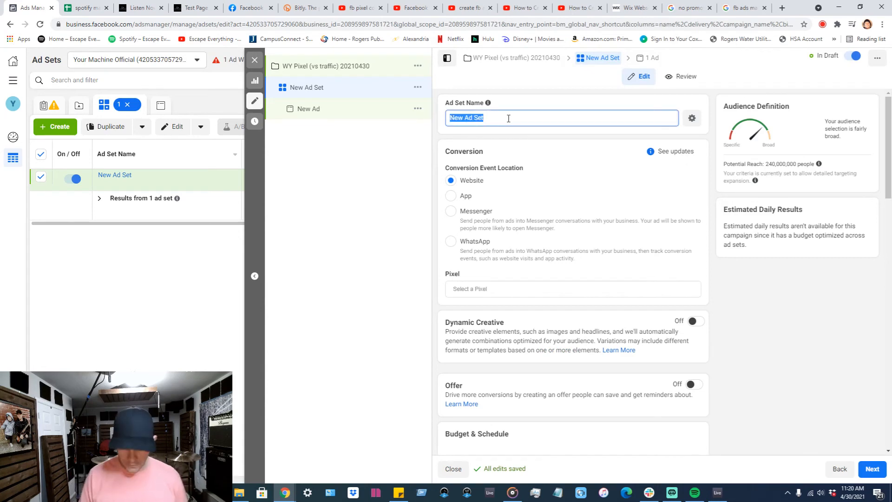
pyautogui.write('WY Pixel (vs traffic) 20210430')
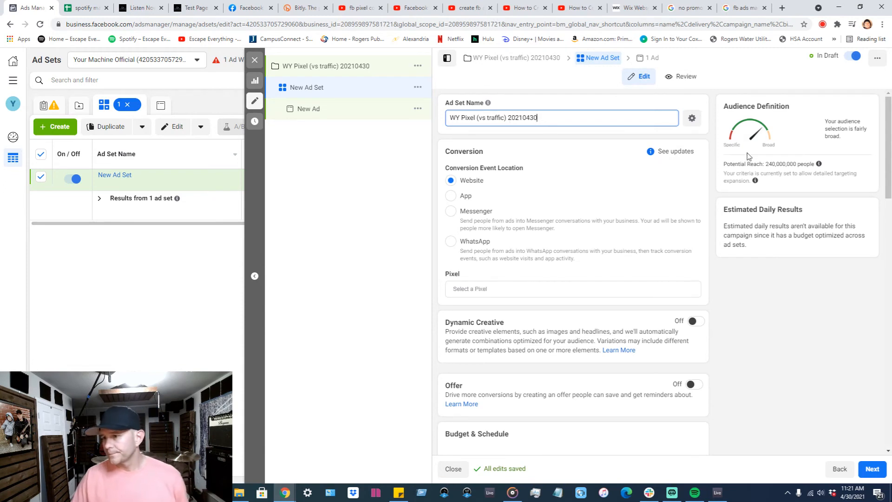
# Step: Select Wix as the pixel for the ad set's website conversions
pyautogui.scroll(-1, 569, 182)
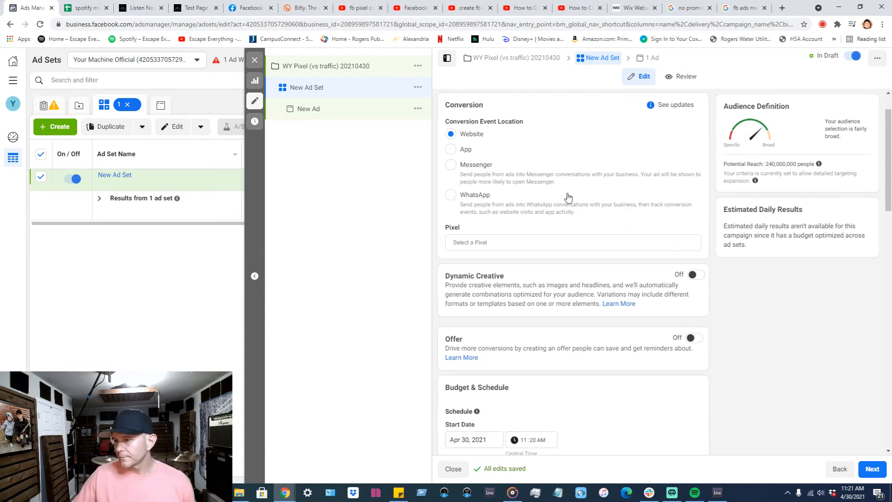
pyautogui.click(635, 243)
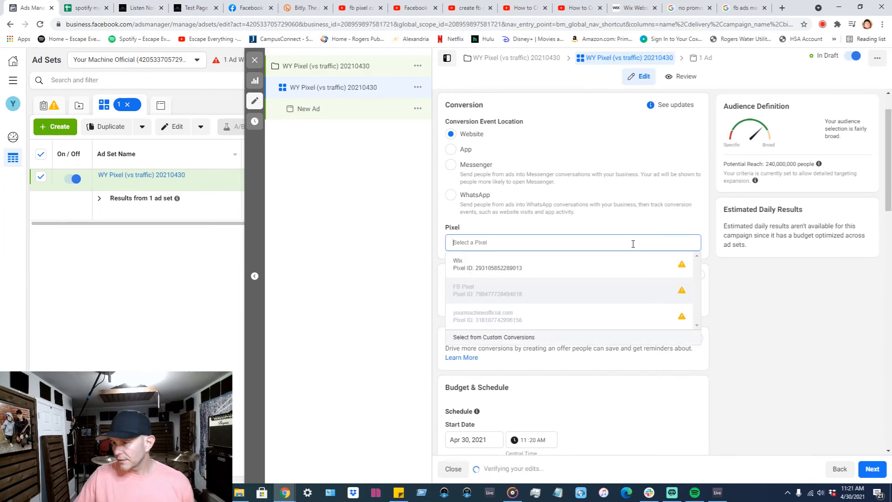
pyautogui.moveTo(542, 266)
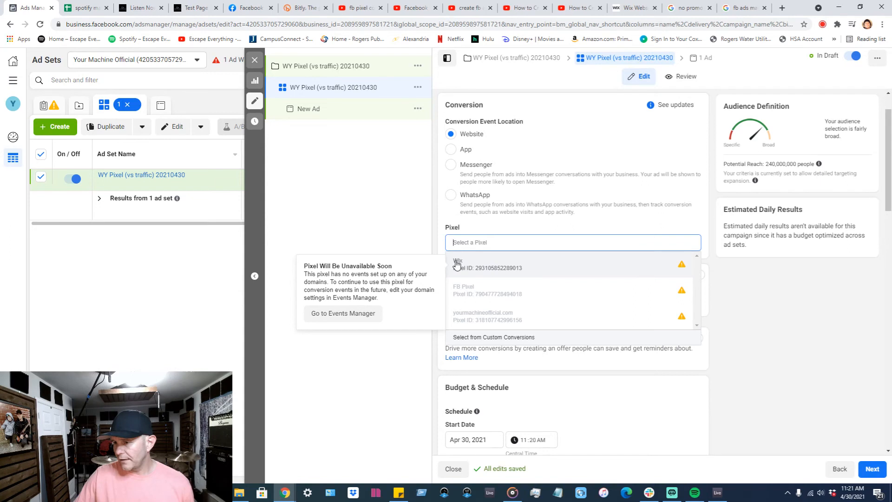
pyautogui.click(535, 269)
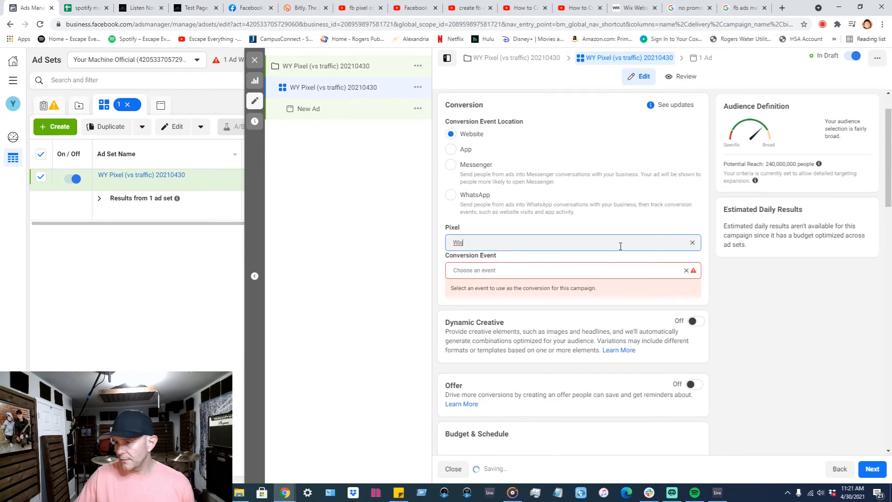
# Step: Choose Spotify Conversion as the conversion event for the ad set
pyautogui.scroll(-1, 633, 242)
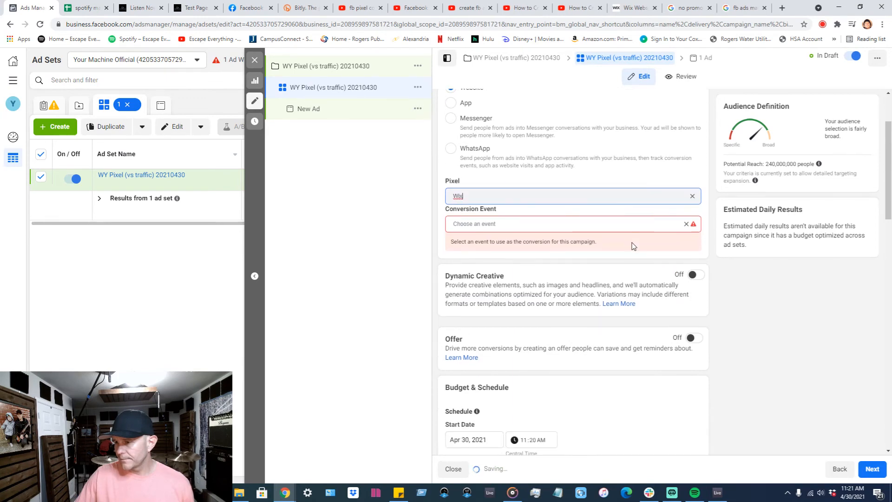
pyautogui.click(651, 223)
pyautogui.moveTo(578, 261)
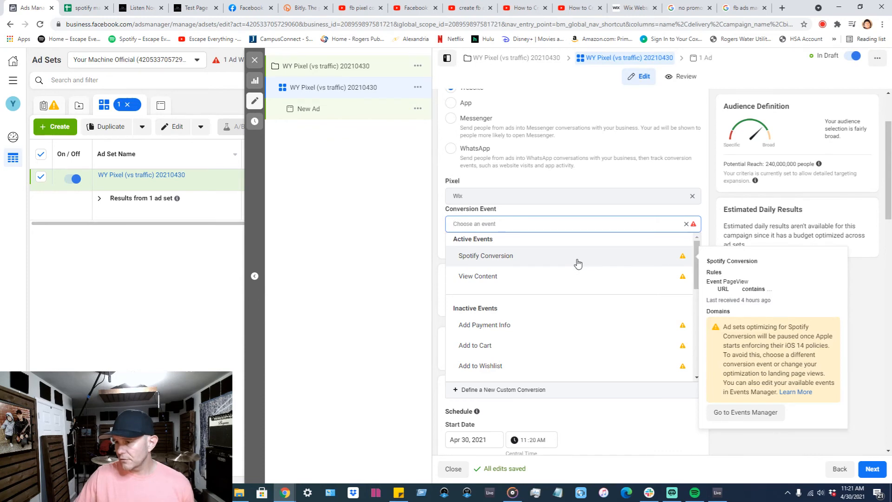
pyautogui.click(578, 263)
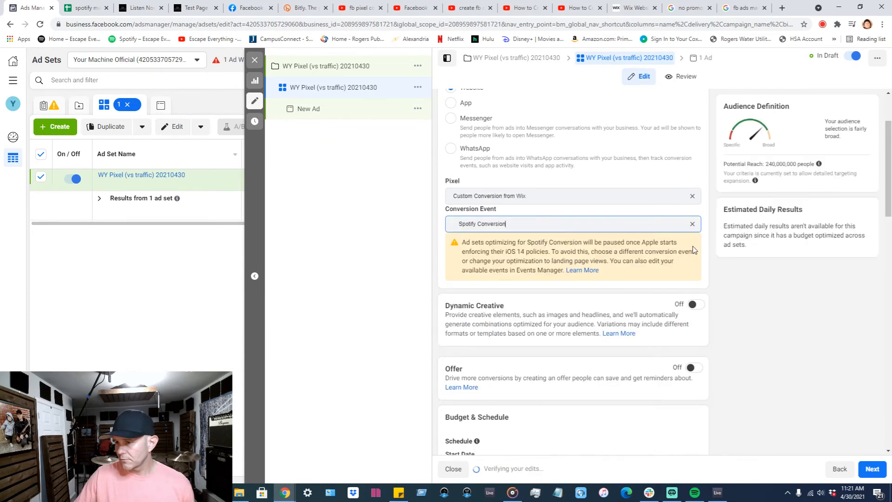
# Step: Set the ad set's start time on Apr 30, 2021 to 5:00 PM
pyautogui.scroll(-2, 719, 274)
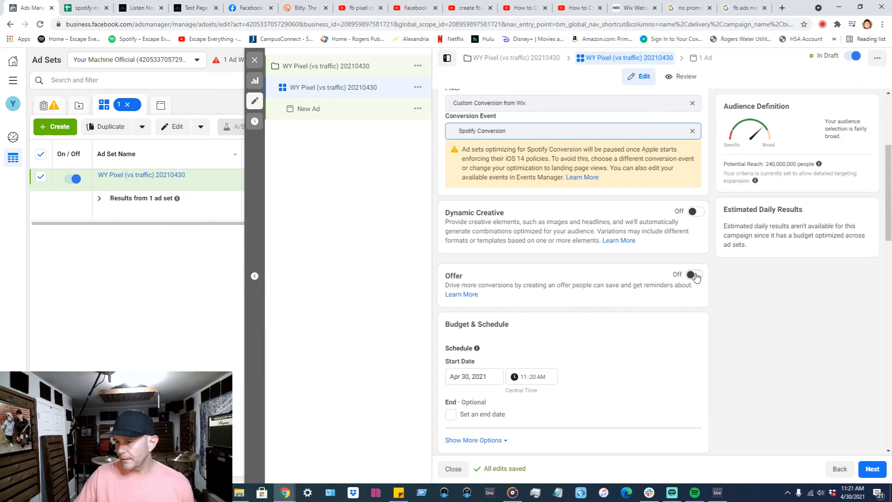
pyautogui.scroll(-3, 722, 299)
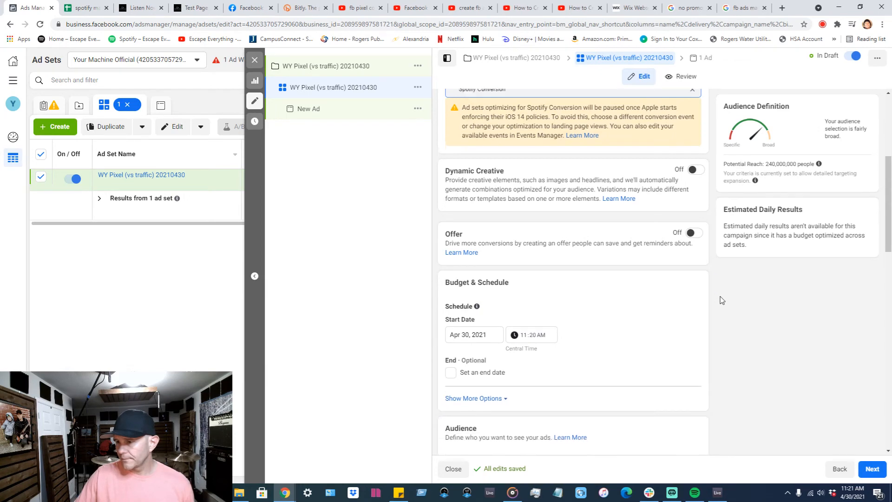
pyautogui.click(491, 238)
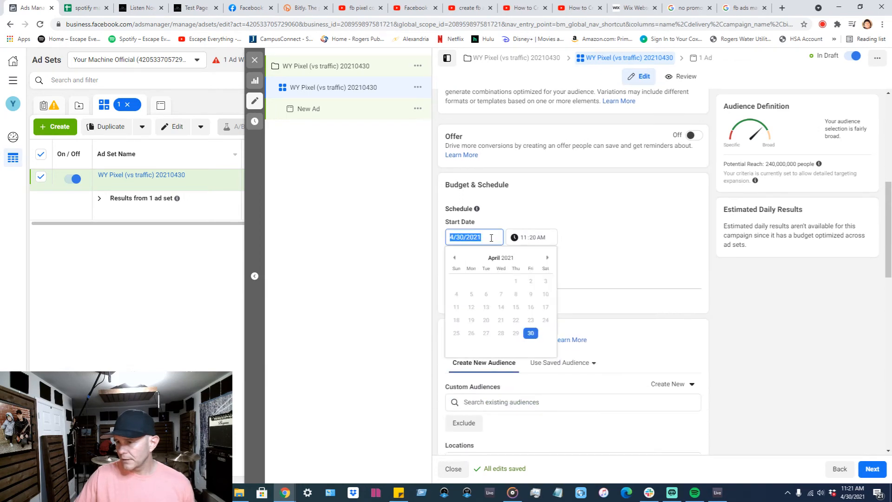
pyautogui.click(524, 239)
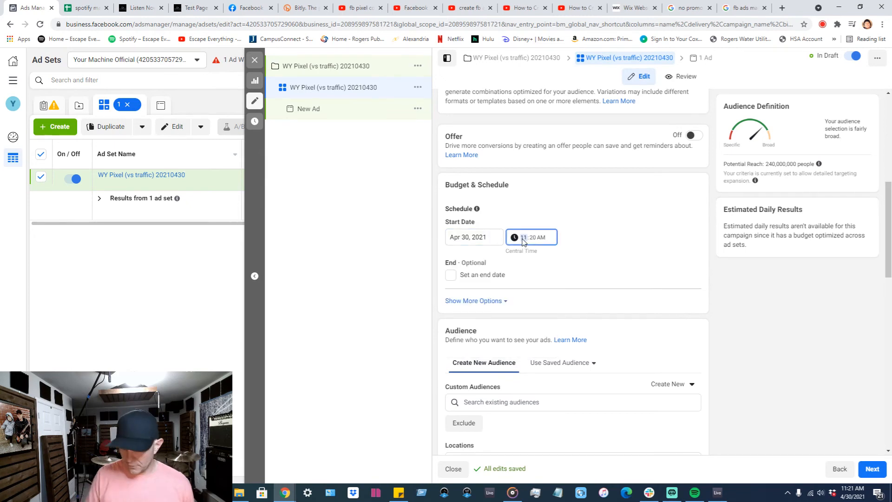
pyautogui.click(534, 239)
pyautogui.write('00')
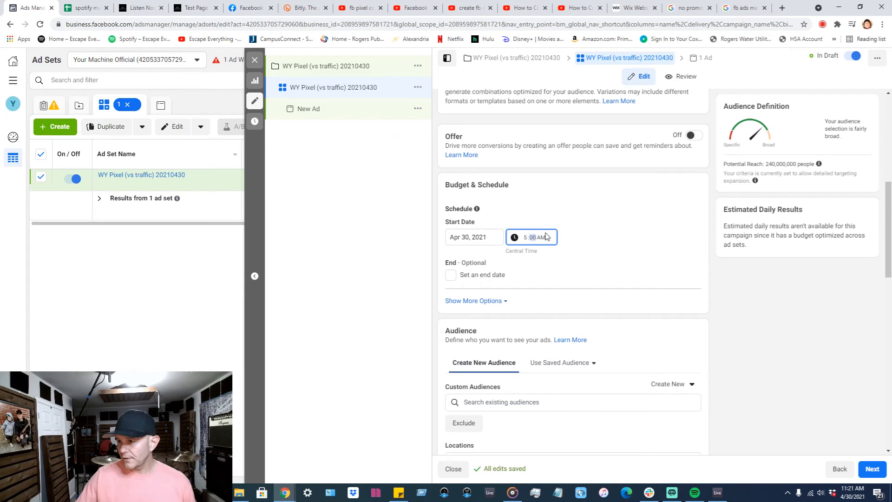
pyautogui.write('p')
# Step: Enable an end date for the ad set and set it to May 3, 2021
pyautogui.click(451, 274)
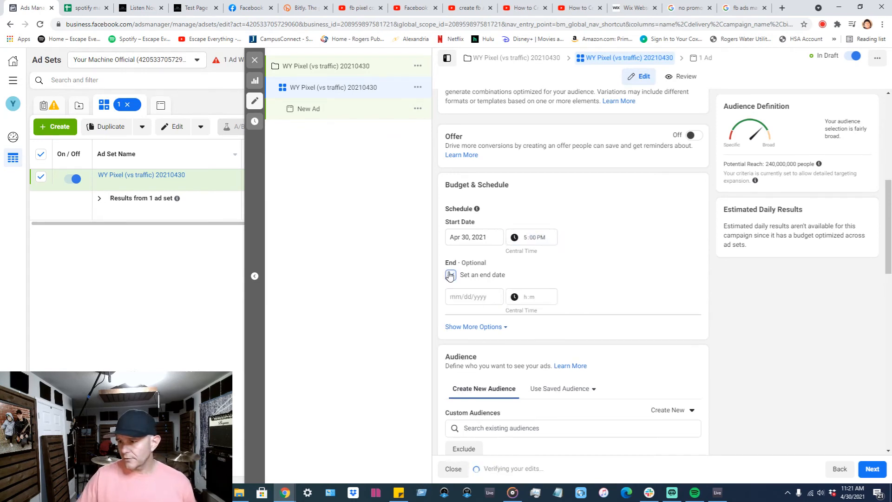
pyautogui.click(483, 298)
pyautogui.click(547, 317)
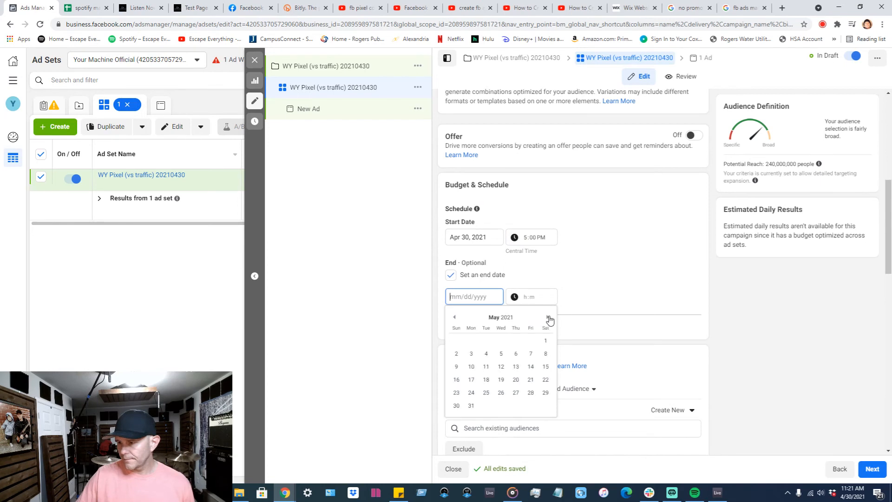
pyautogui.click(471, 354)
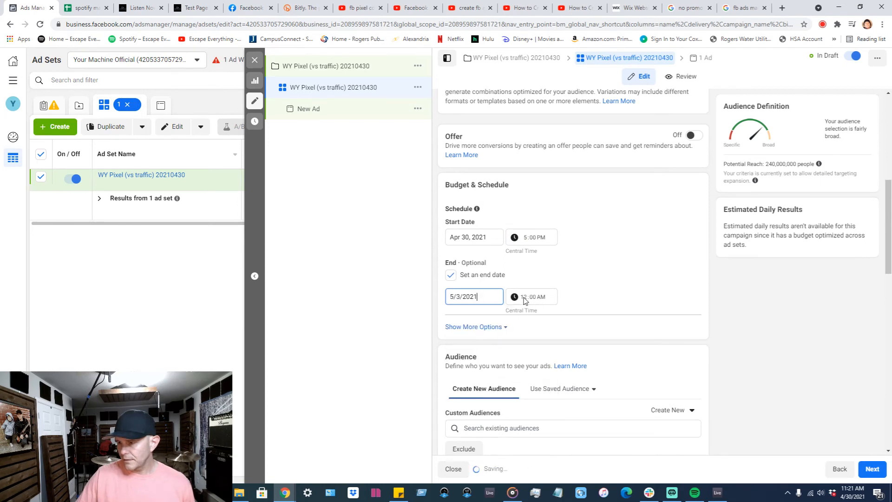
pyautogui.click(612, 271)
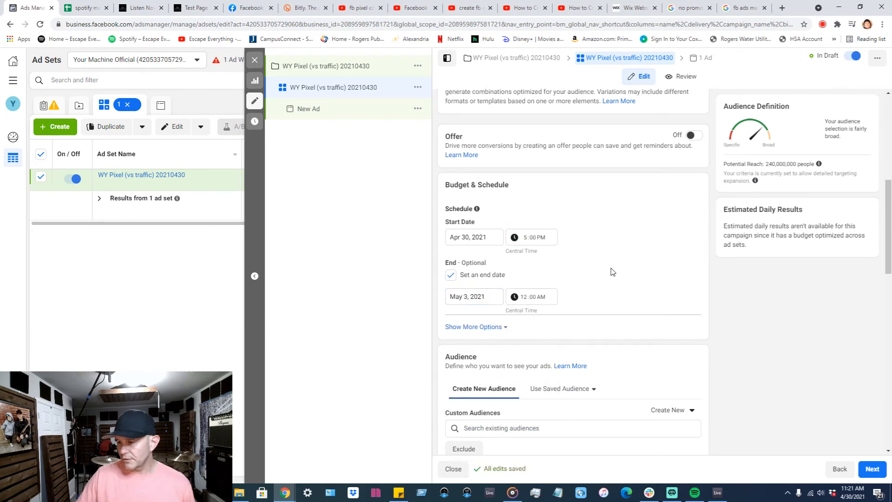
# Step: Apply the saved audience "WY Pixel Vs. Traffic" to the ad set
pyautogui.scroll(-2, 612, 272)
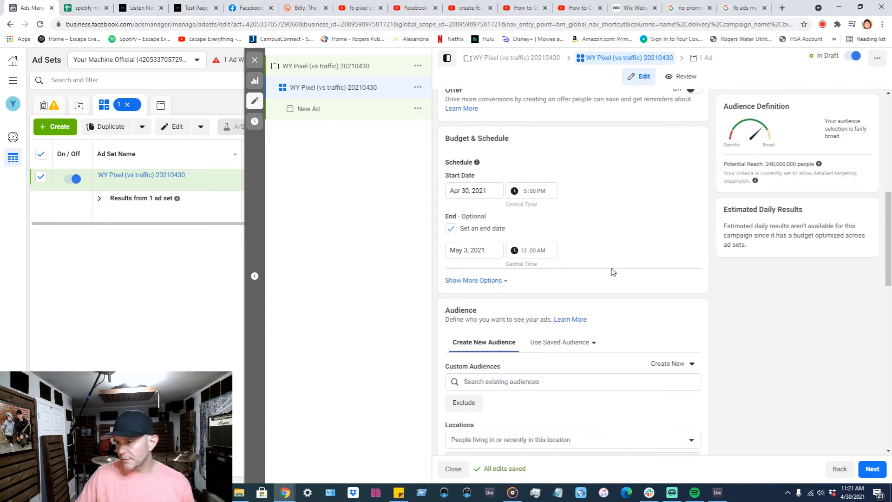
pyautogui.scroll(-2, 611, 212)
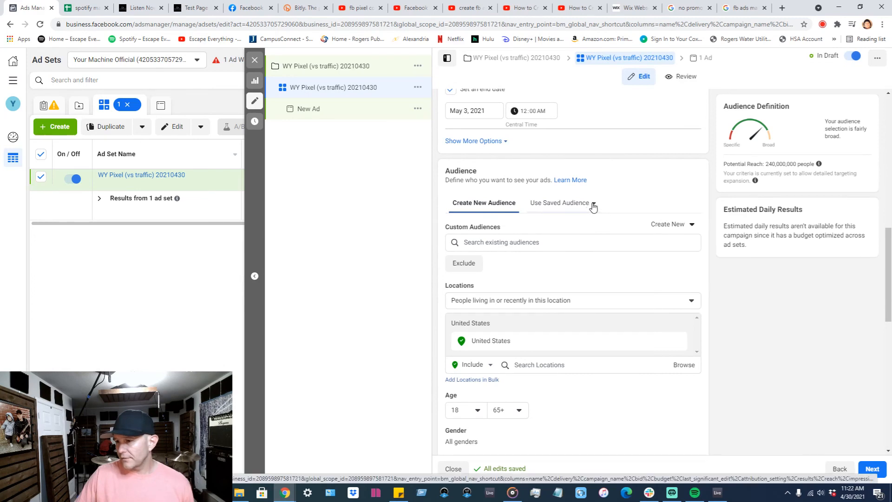
pyautogui.scroll(-2, 607, 239)
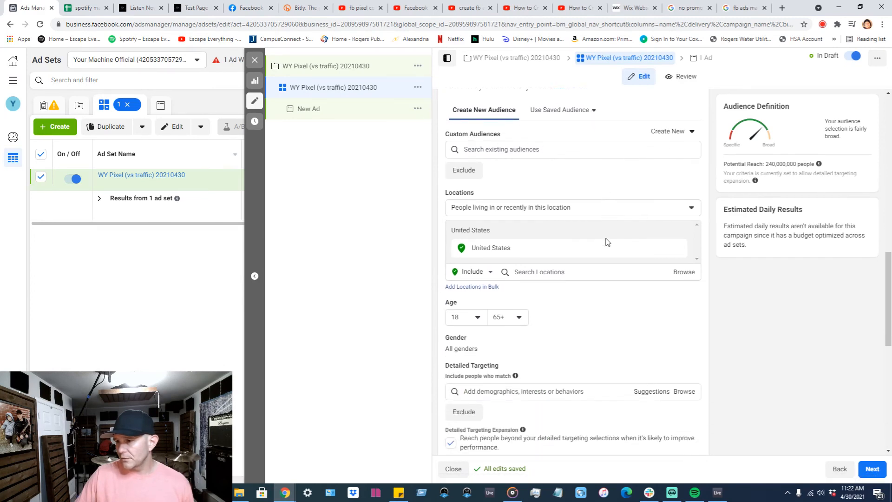
pyautogui.scroll(2, 607, 241)
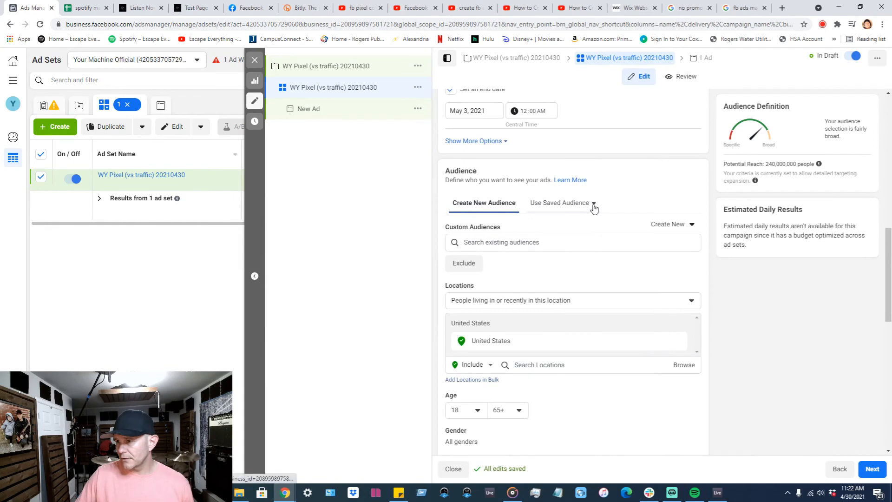
pyautogui.click(592, 204)
pyautogui.moveTo(572, 256)
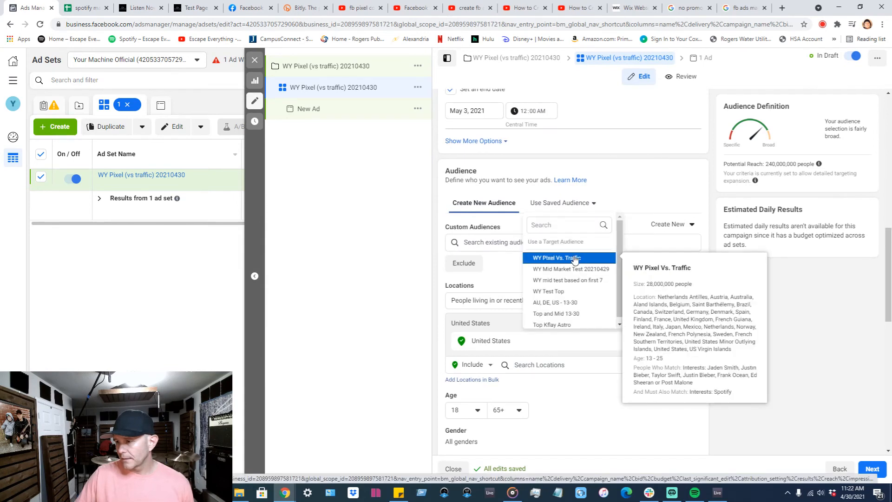
pyautogui.click(574, 259)
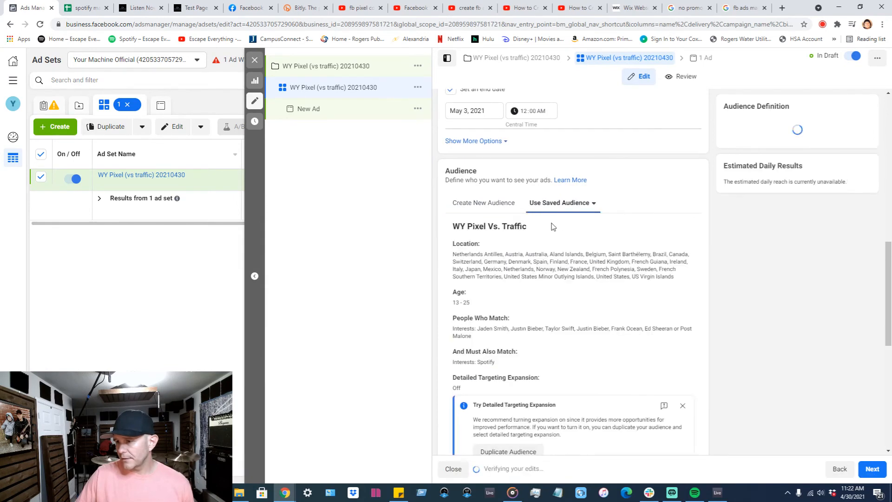
# Step: Review the saved audience's locations, age range, matching interests and additional required interest
pyautogui.scroll(-1, 537, 253)
pyautogui.moveTo(453, 208); pyautogui.dragTo(677, 233)
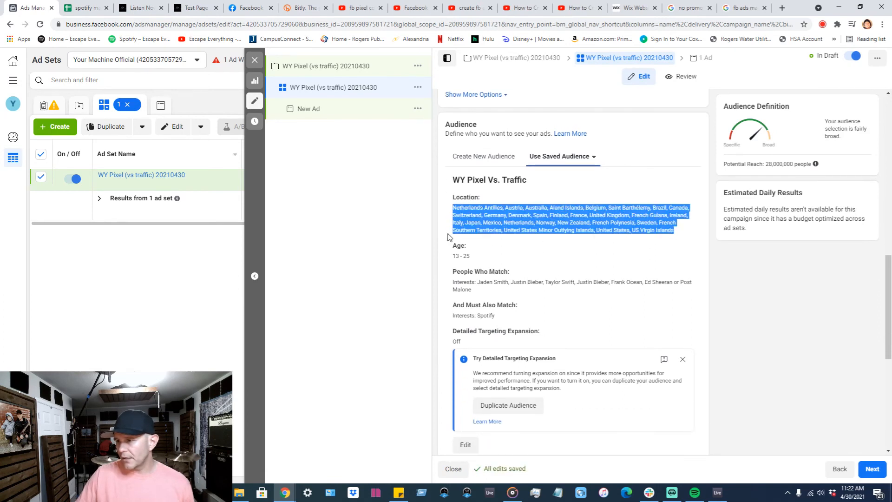
pyautogui.moveTo(453, 256); pyautogui.dragTo(470, 257)
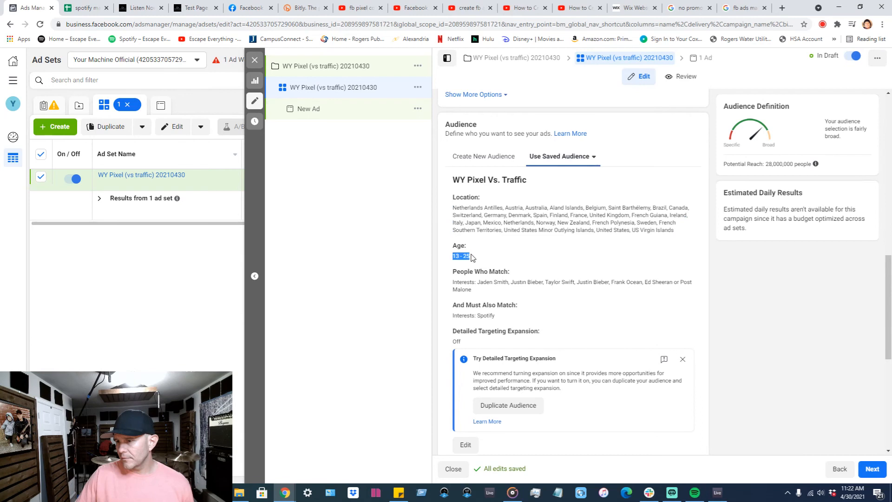
pyautogui.scroll(-2, 589, 224)
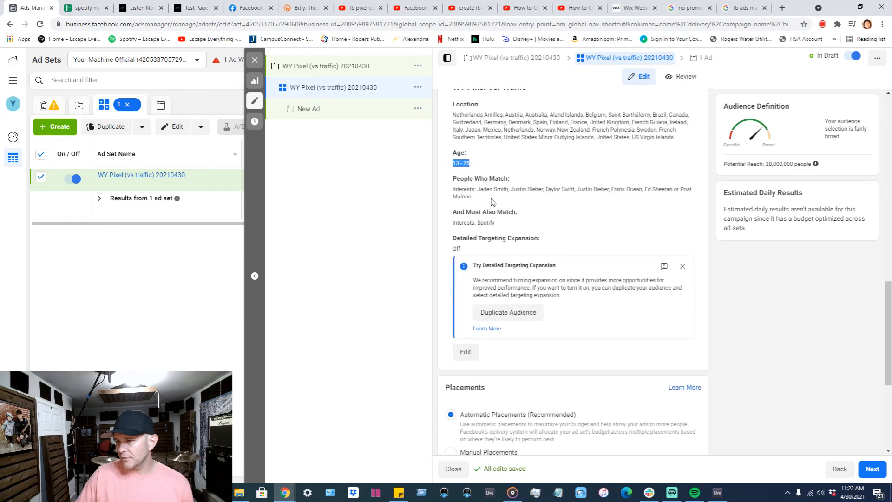
pyautogui.moveTo(476, 189); pyautogui.dragTo(485, 200)
pyautogui.scroll(-1, 604, 214)
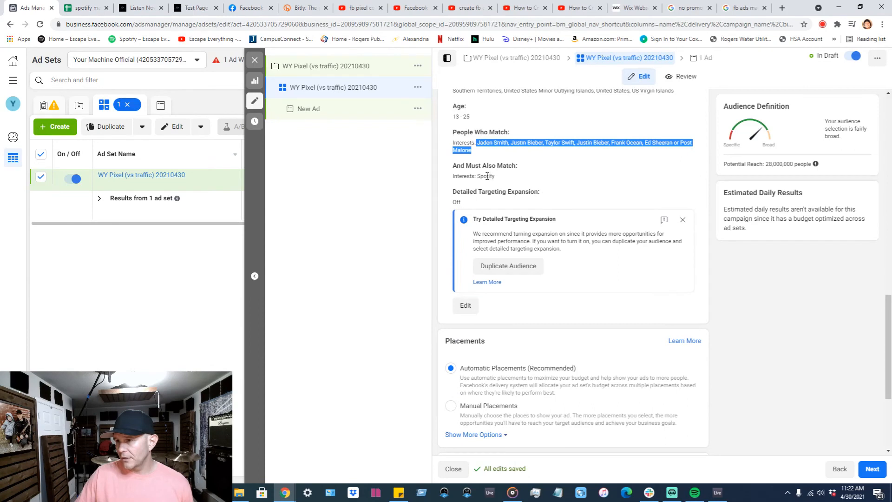
pyautogui.doubleClick(487, 176)
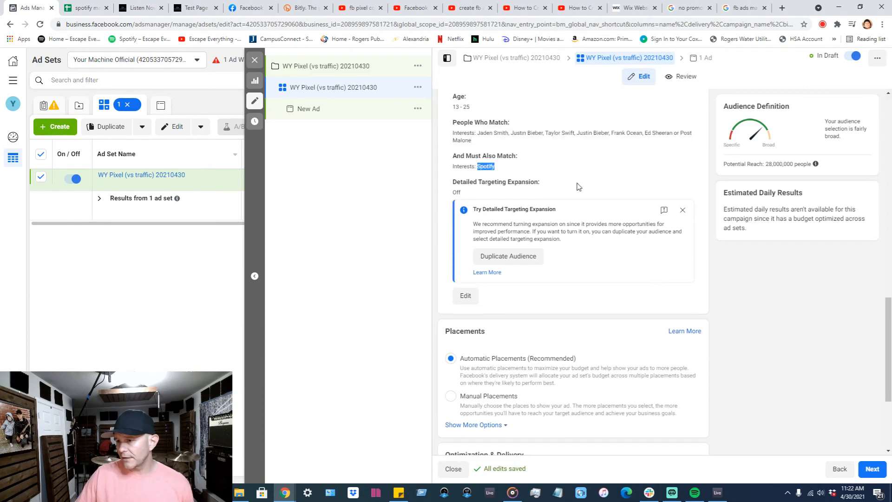
# Step: Switch the ad set to manual placements and deselect Feeds, In-Stream, Search, In-Article, and Apps and Sites
pyautogui.scroll(-3, 579, 186)
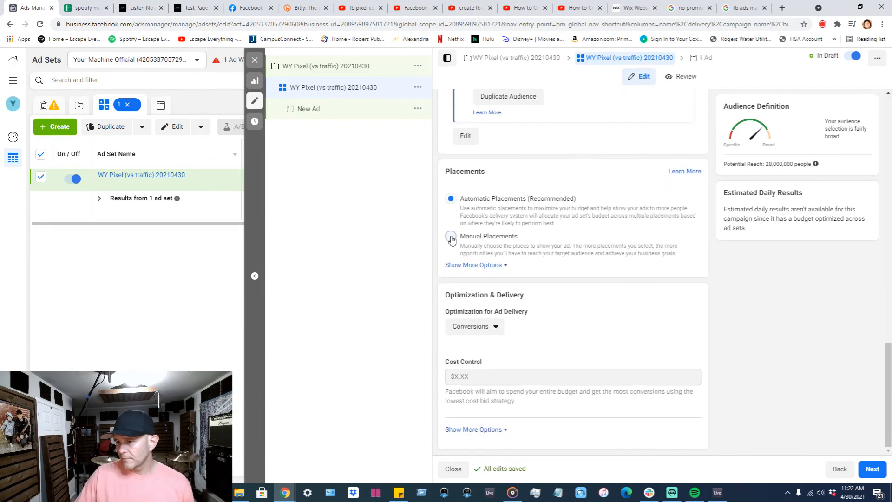
pyautogui.click(451, 237)
pyautogui.scroll(-4, 597, 258)
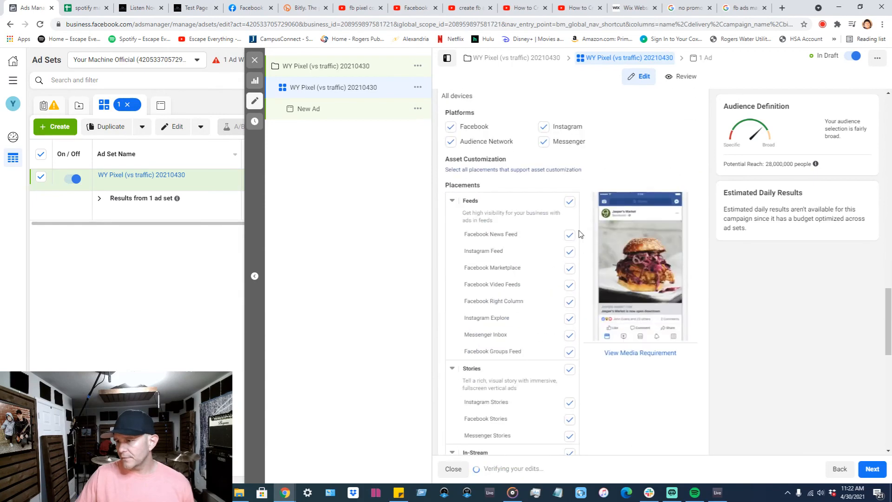
pyautogui.click(570, 202)
pyautogui.scroll(-3, 572, 210)
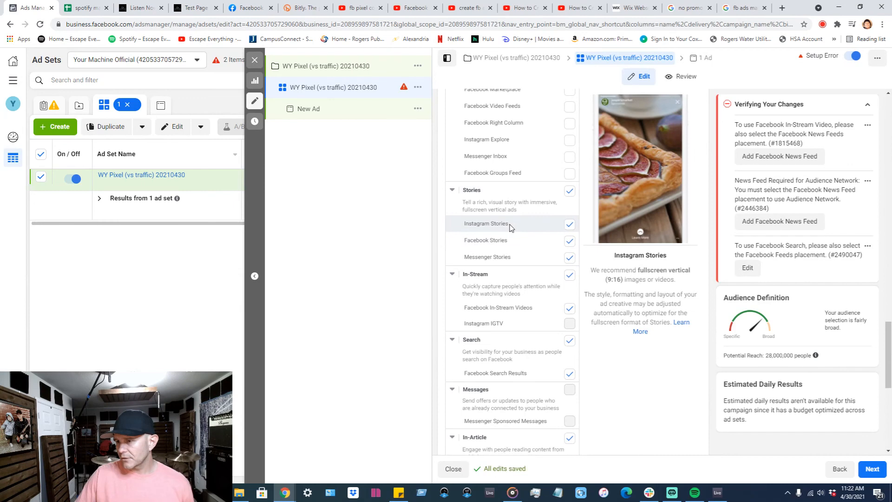
pyautogui.click(568, 276)
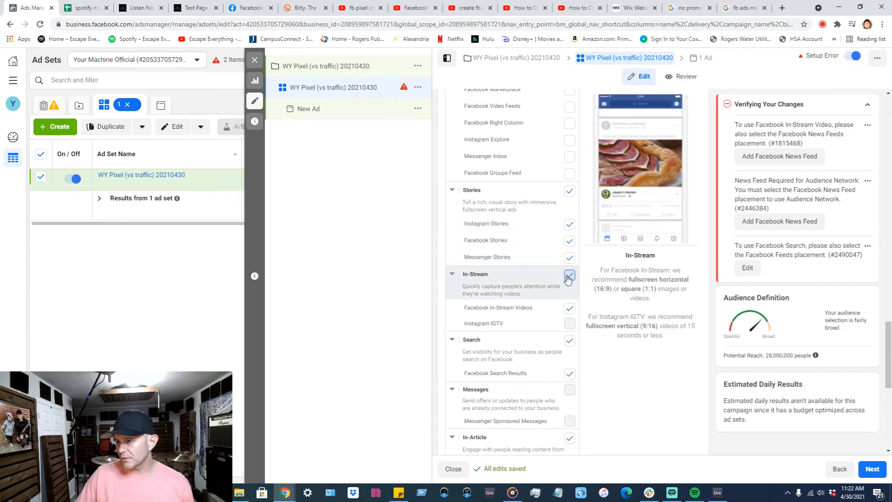
pyautogui.click(569, 341)
pyautogui.scroll(-2, 619, 299)
pyautogui.click(569, 301)
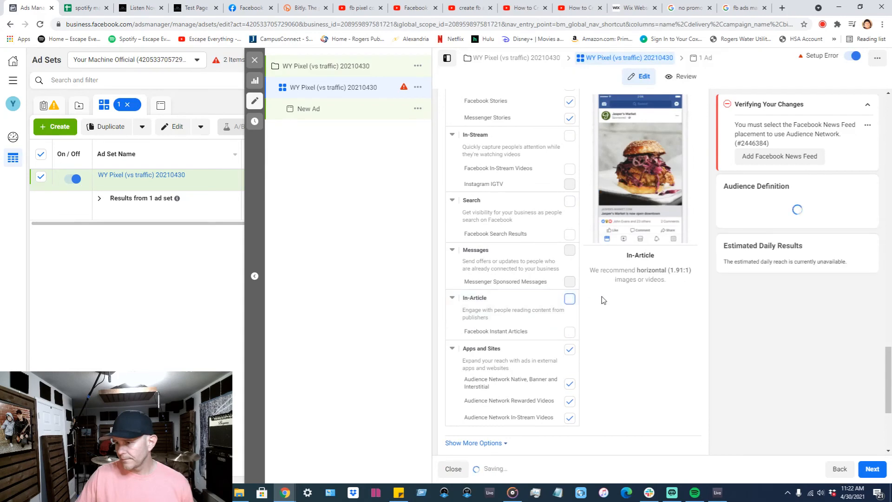
pyautogui.scroll(-2, 590, 309)
pyautogui.click(569, 258)
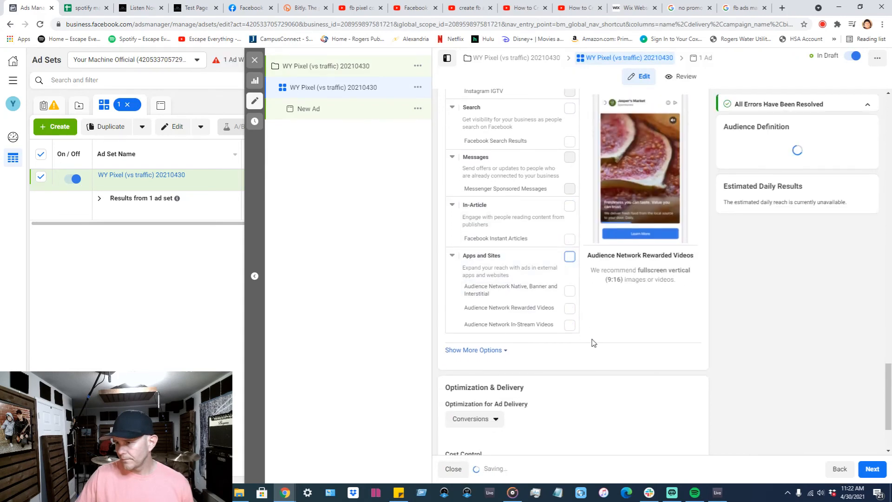
# Step: Choose Conversions as the optimization for ad delivery
pyautogui.scroll(-2, 602, 340)
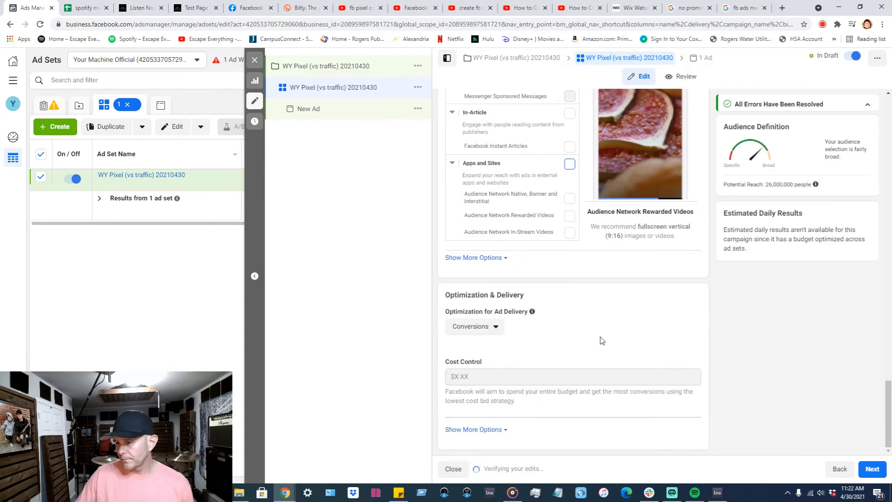
pyautogui.click(494, 326)
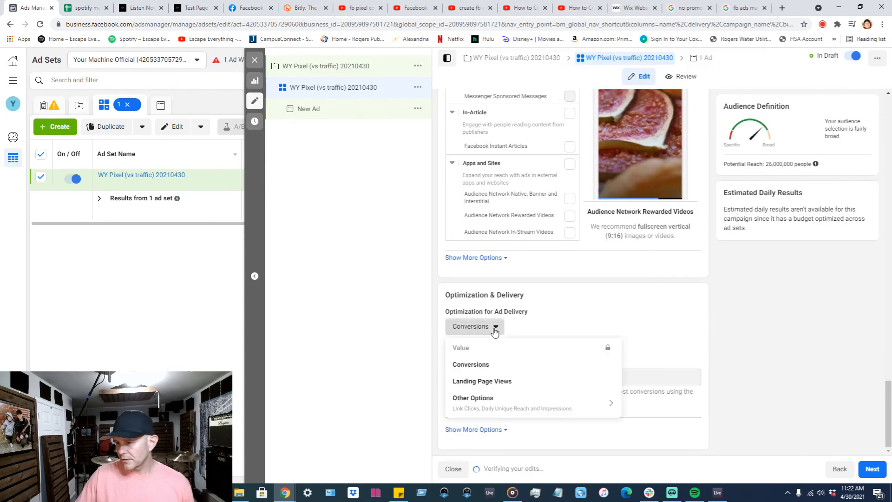
pyautogui.click(485, 369)
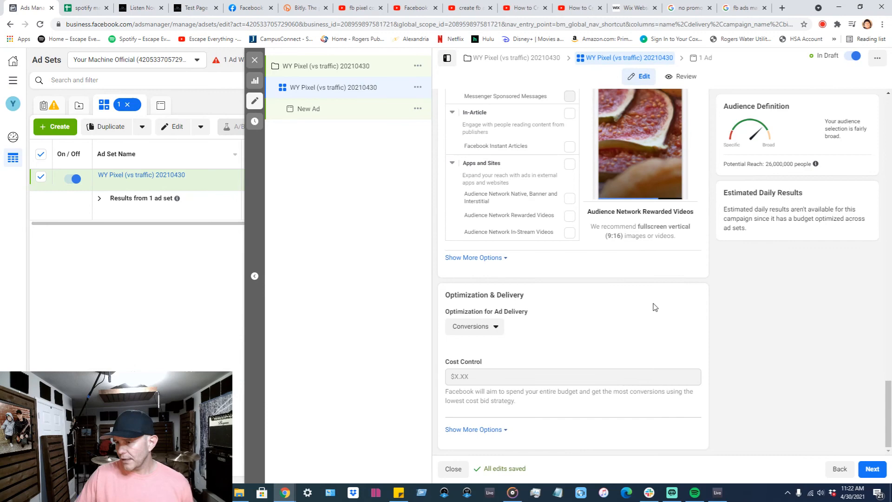
# Step: Continue to the ad, name it "WY Pixel (vs Traffic) 20210430" and assign the yourmachineofficial Instagram account
pyautogui.click(874, 469)
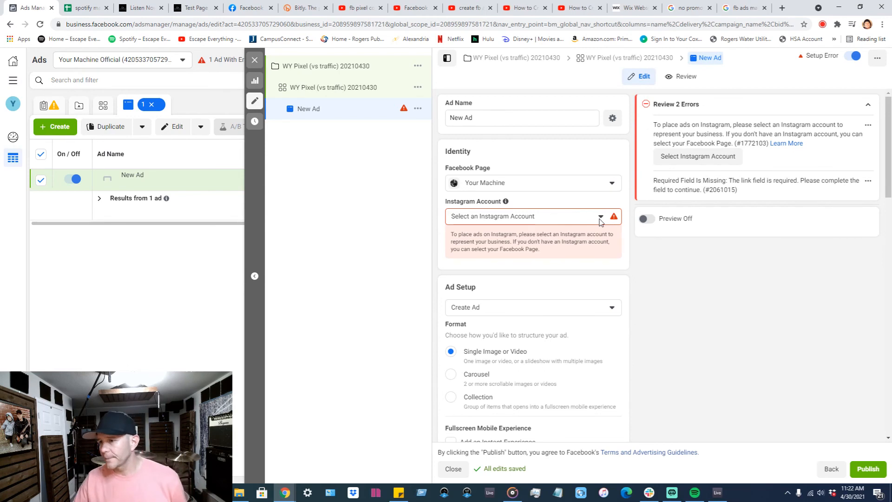
pyautogui.tripleClick(486, 119)
pyautogui.write('WY ')
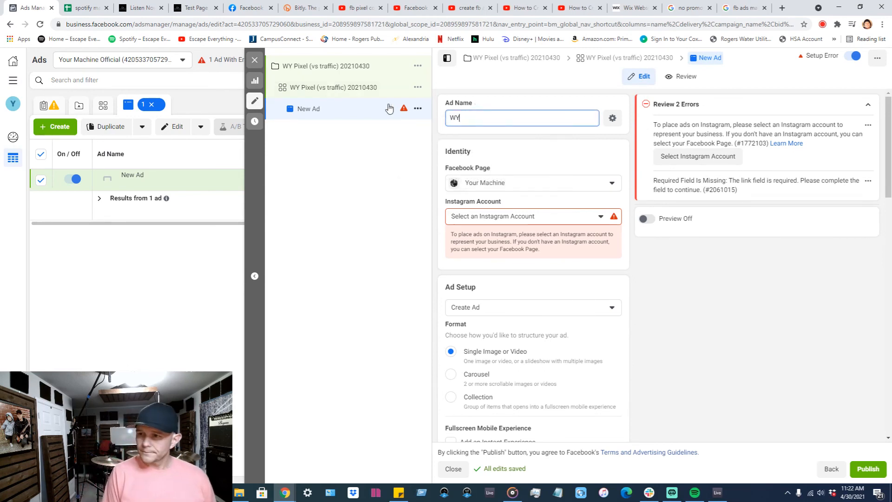
pyautogui.write('p')
pyautogui.press('BackSpace')
pyautogui.write('Pixel ')
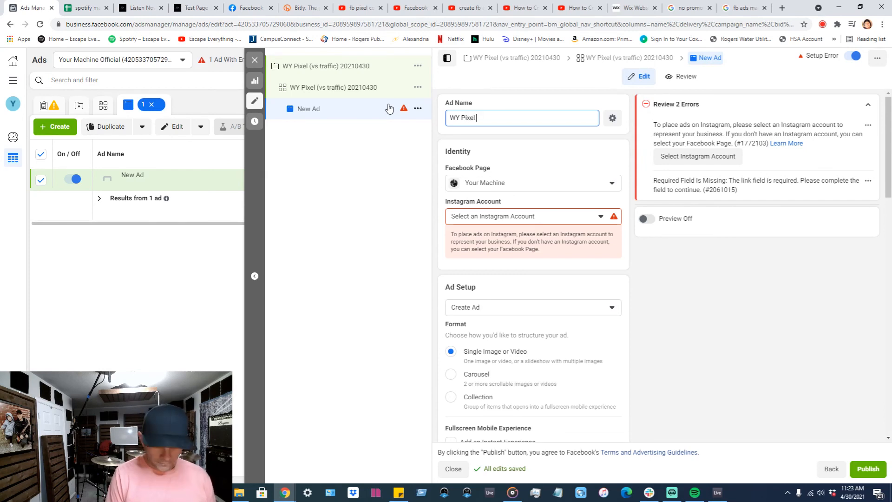
pyautogui.write('(vs Traffic) 202104')
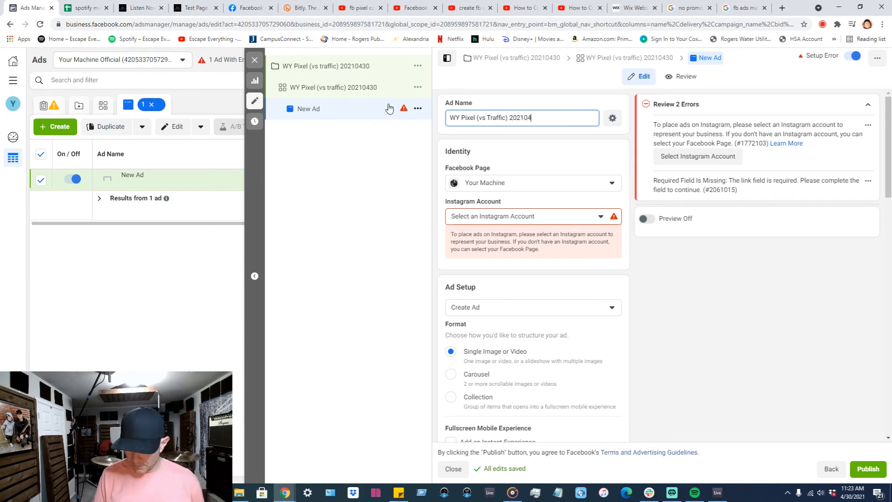
pyautogui.write('30')
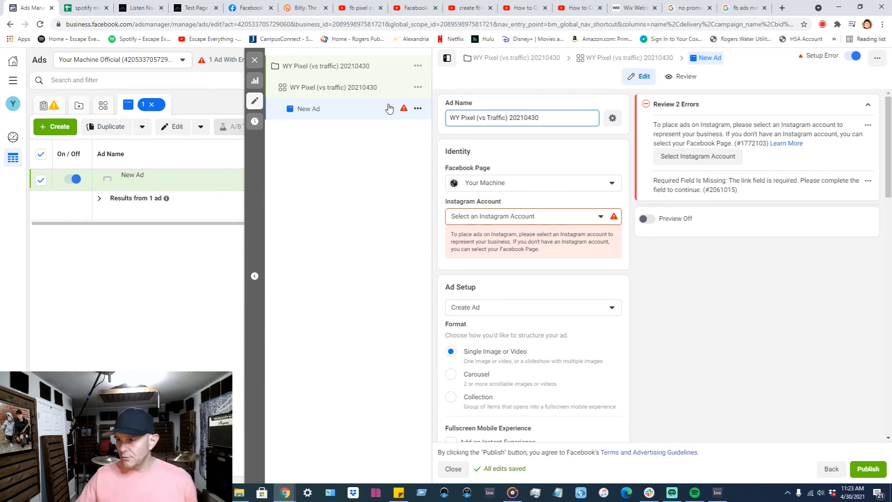
pyautogui.click(599, 217)
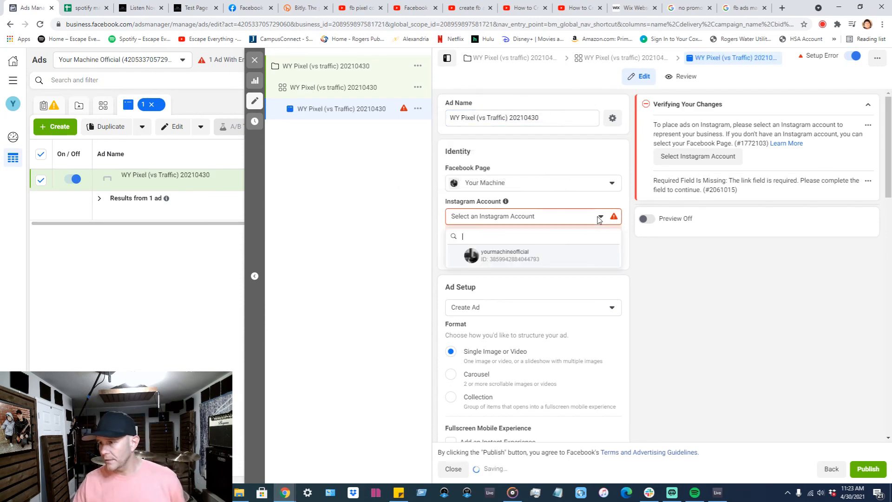
pyautogui.click(546, 260)
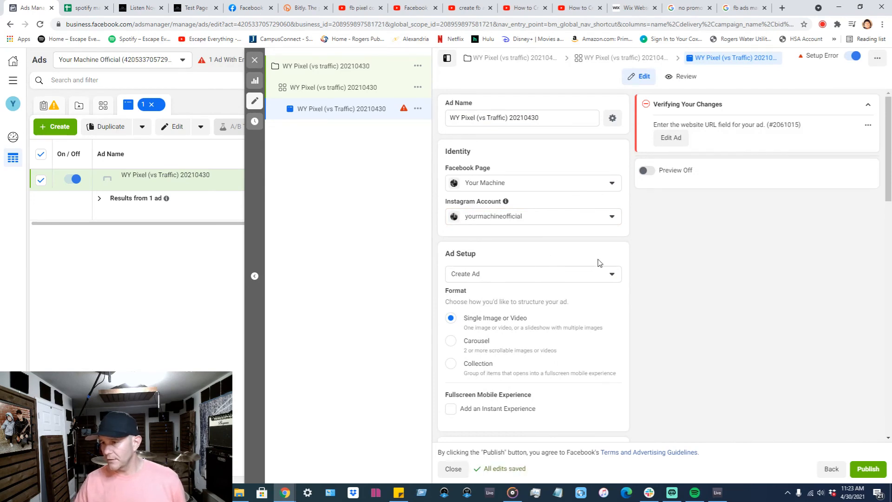
# Step: Add the account video "wy promo 20210414 su v3.mp4" as the ad media, keeping the vertical 9:16 Stories crop and varied aspect ratio
pyautogui.scroll(-2, 600, 246)
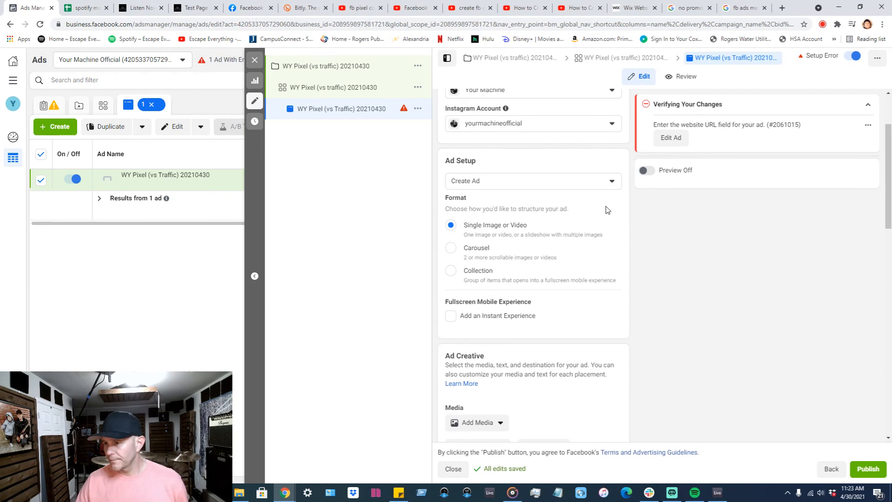
pyautogui.scroll(-4, 498, 217)
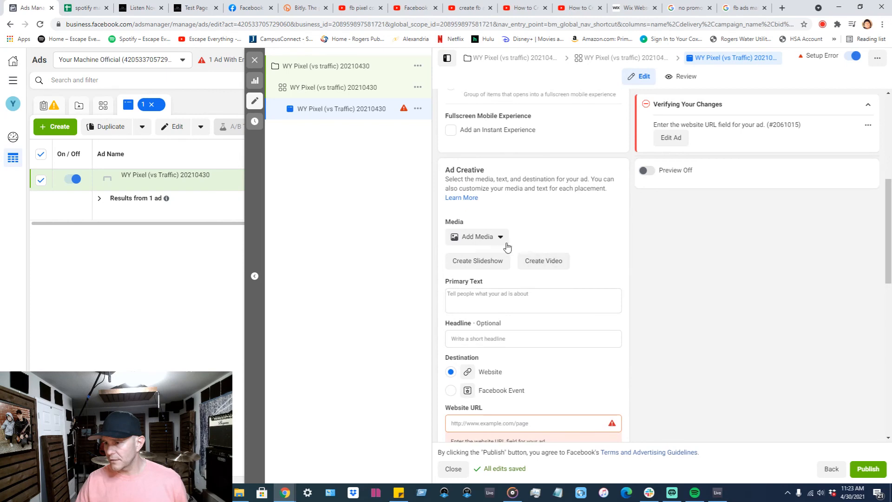
pyautogui.click(501, 238)
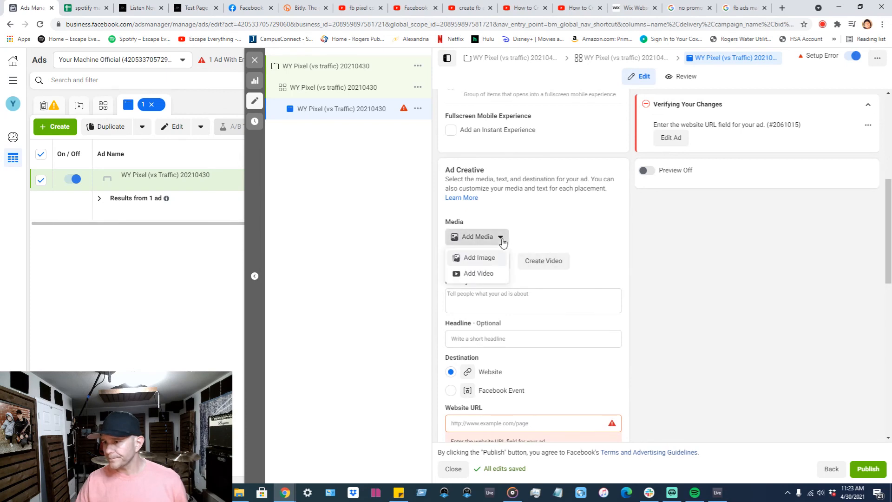
pyautogui.click(487, 273)
pyautogui.click(250, 151)
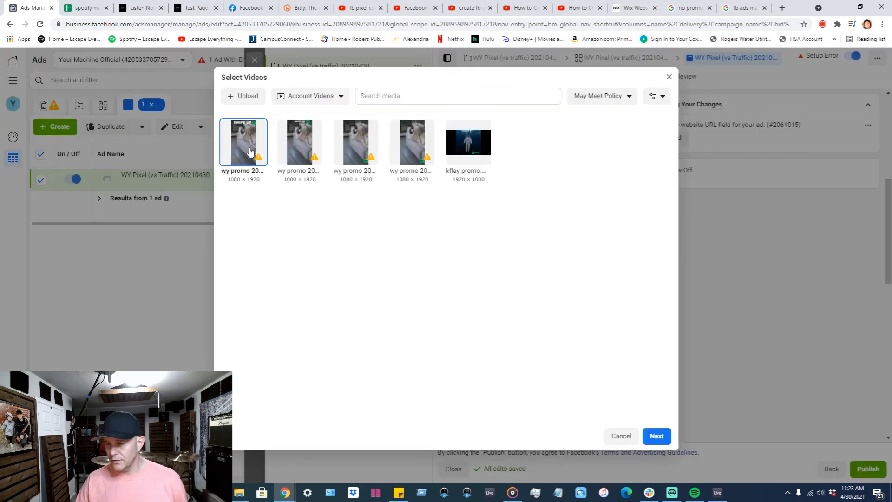
pyautogui.click(656, 436)
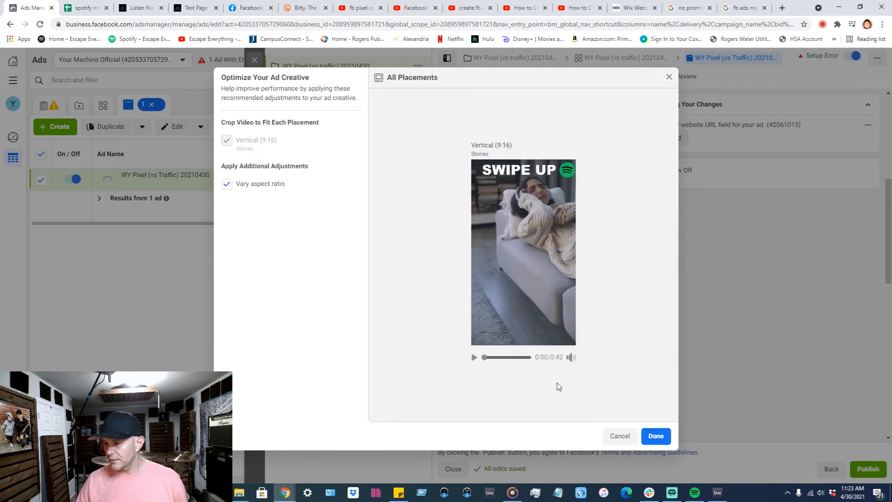
pyautogui.click(655, 436)
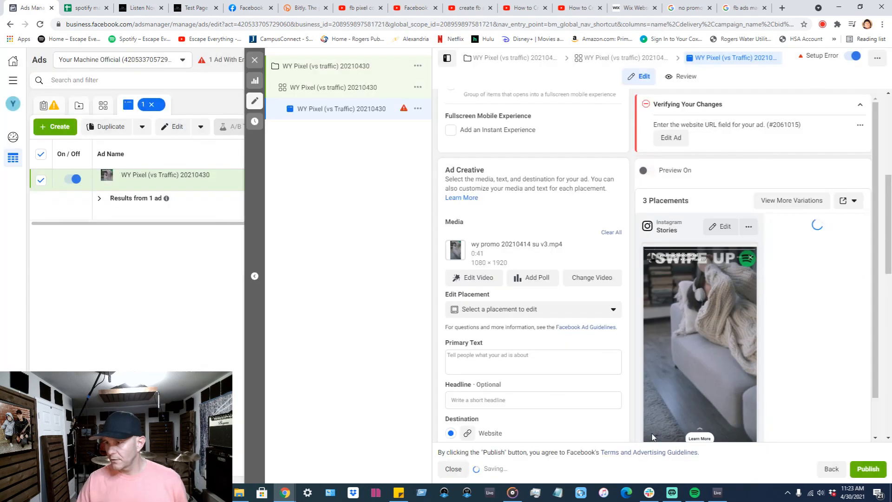
# Step: Switch to Spotify to look at the options of the "Without You" track, and return to the ad editor
pyautogui.scroll(-2, 587, 177)
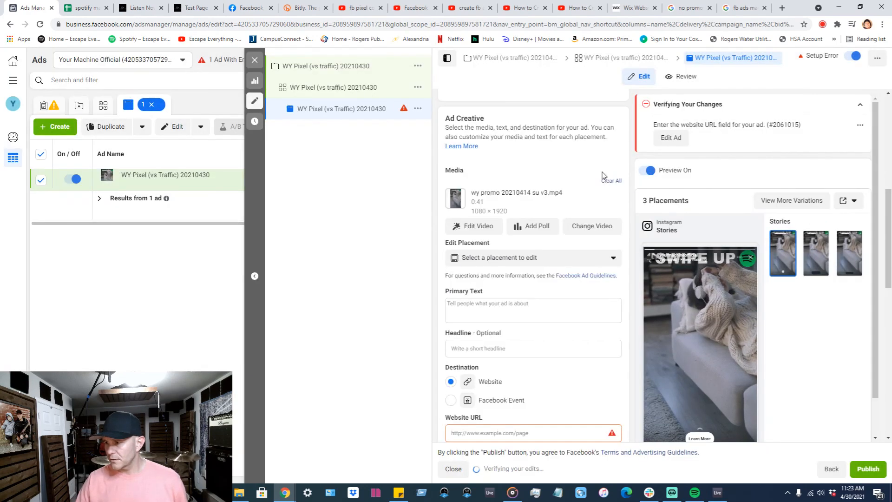
pyautogui.scroll(-1, 585, 236)
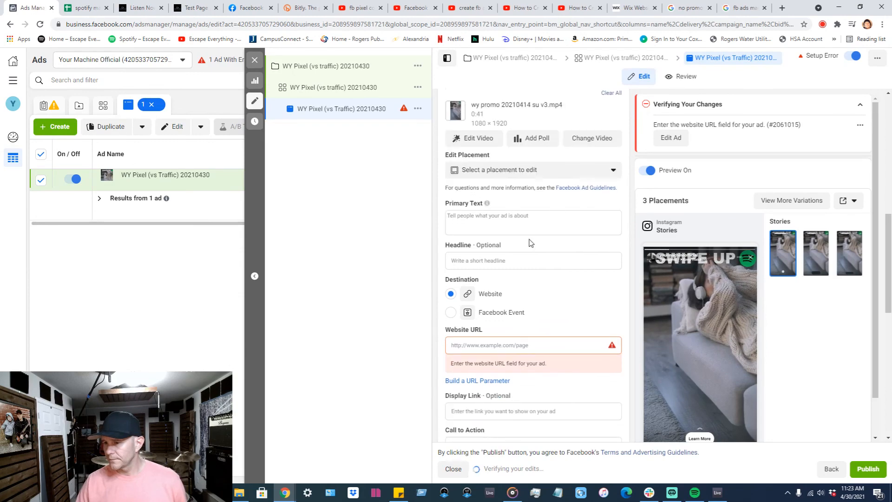
pyautogui.scroll(-2, 560, 260)
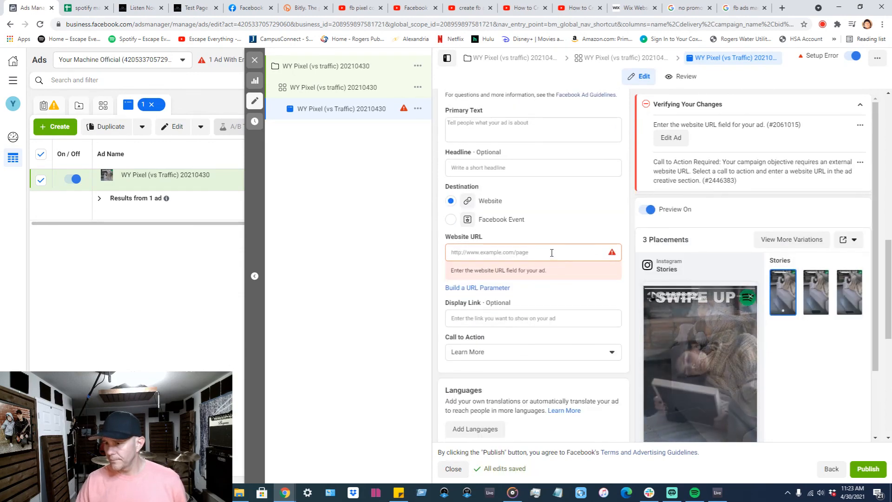
pyautogui.click(551, 253)
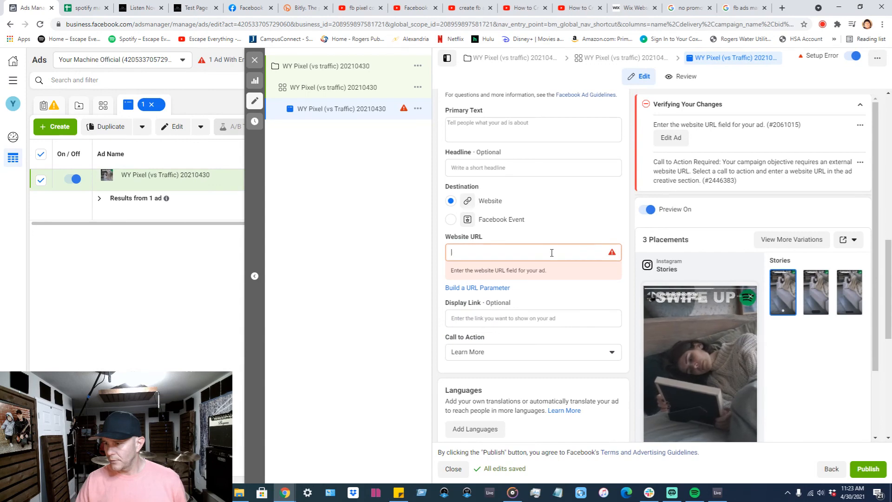
pyautogui.click(695, 493)
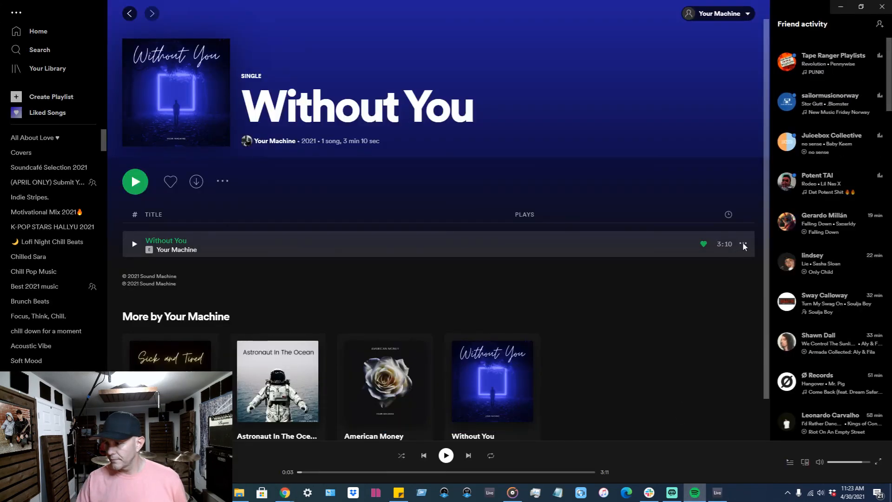
pyautogui.click(743, 244)
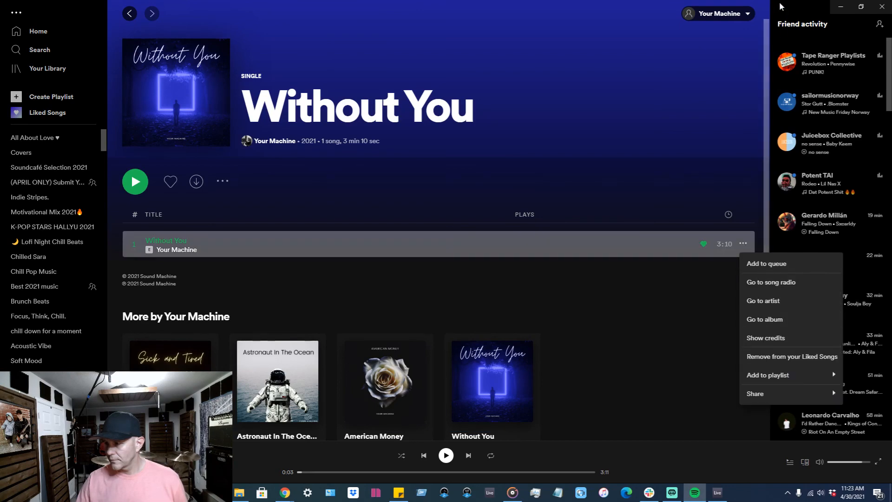
pyautogui.click(842, 7)
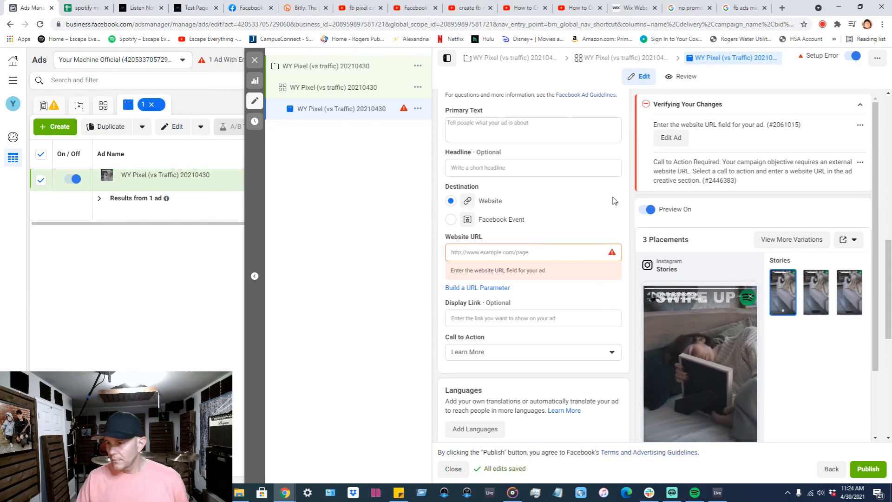
pyautogui.click(138, 5)
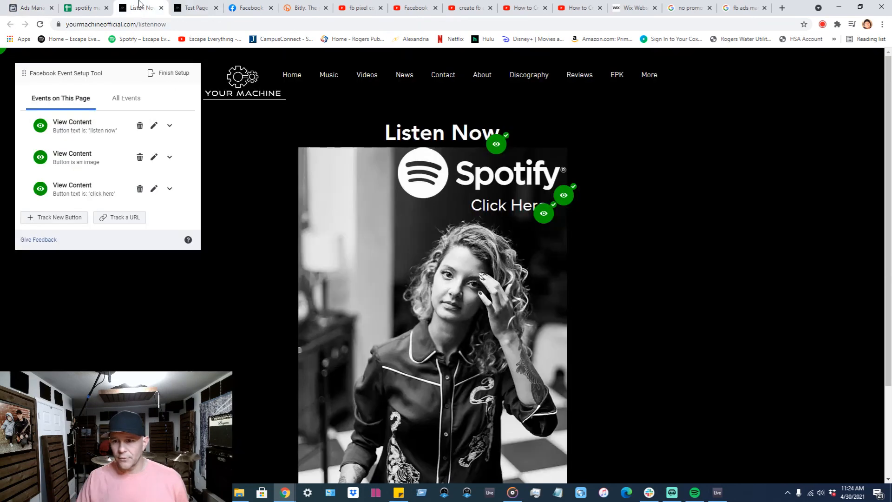
pyautogui.click(148, 28)
pyautogui.hotkey('ctrl', 'c')
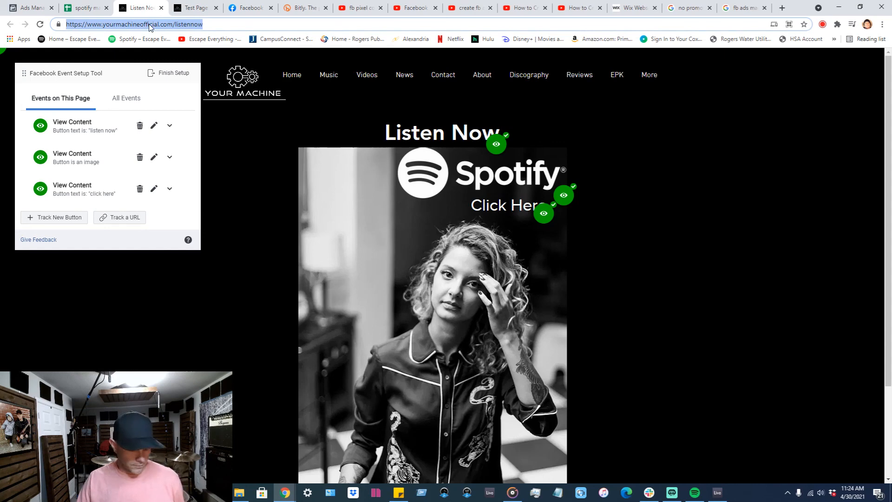
pyautogui.click(32, 7)
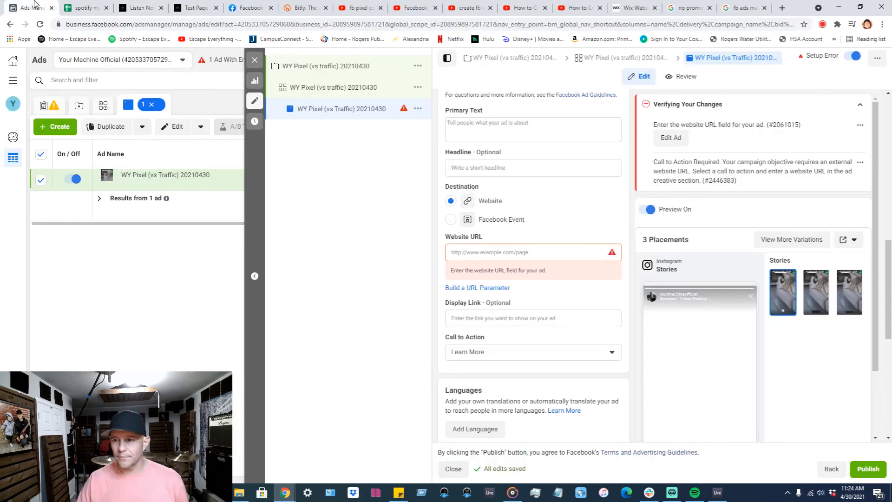
pyautogui.click(488, 254)
pyautogui.hotkey('ctrl', 'v')
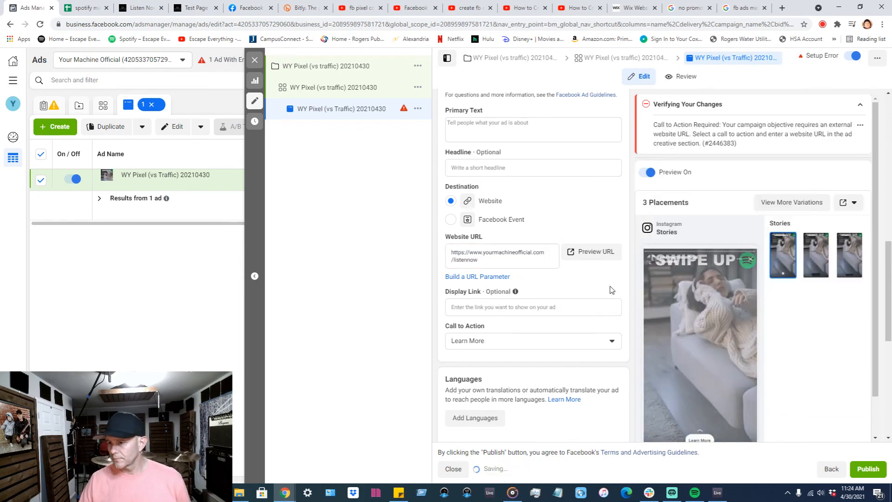
# Step: Set the ad's call to action to Listen Now
pyautogui.scroll(-1, 604, 285)
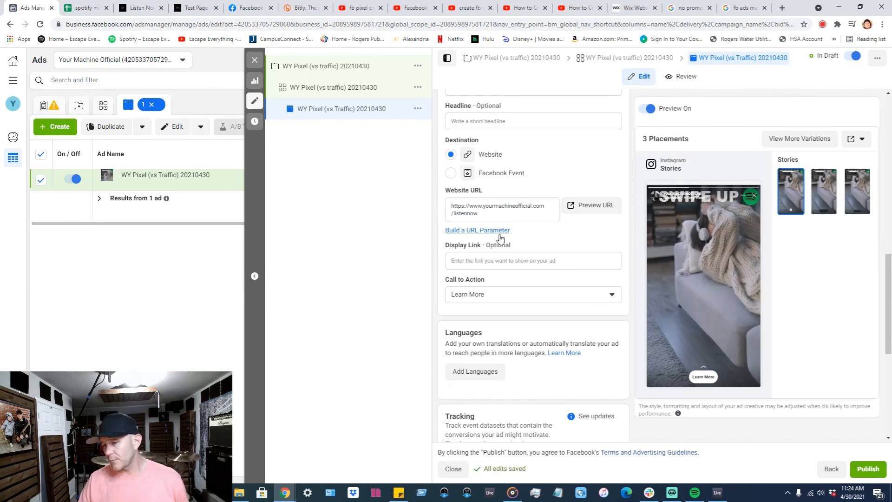
pyautogui.click(613, 299)
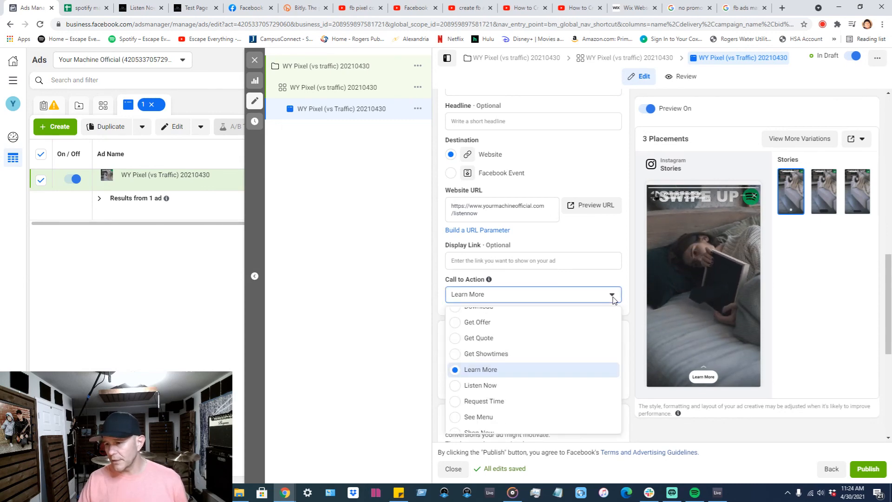
pyautogui.click(460, 388)
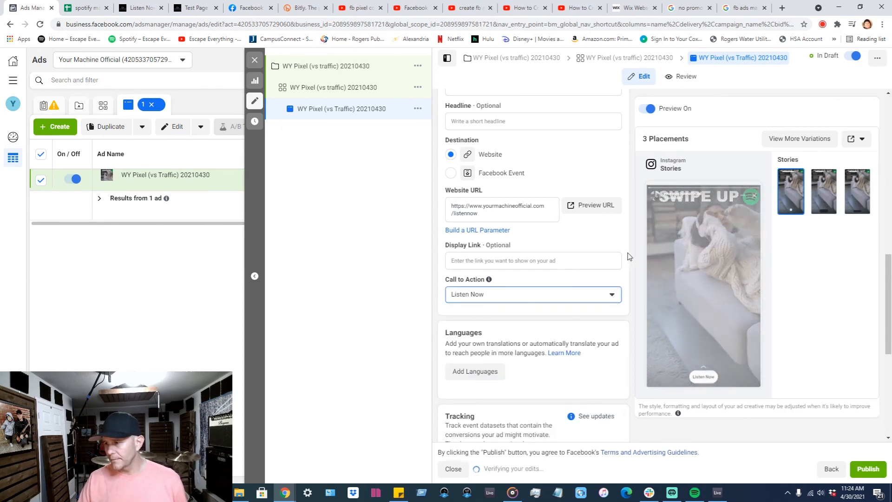
pyautogui.moveTo(724, 200)
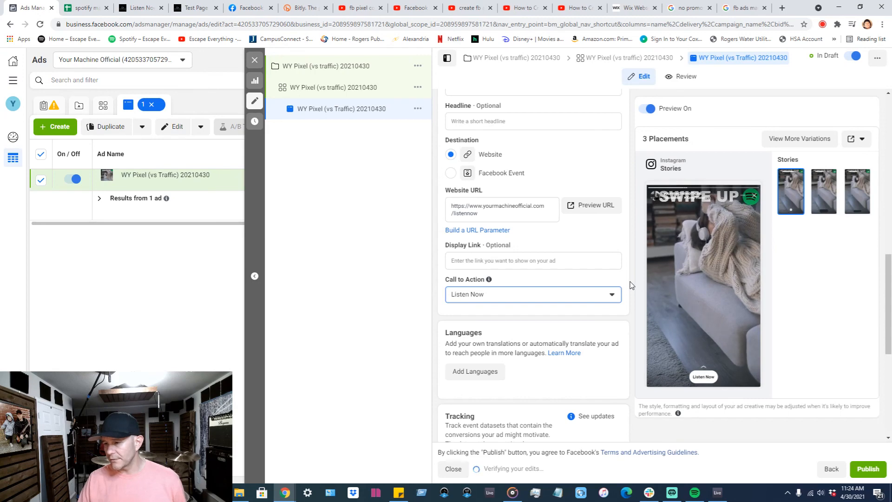
pyautogui.scroll(-2, 631, 284)
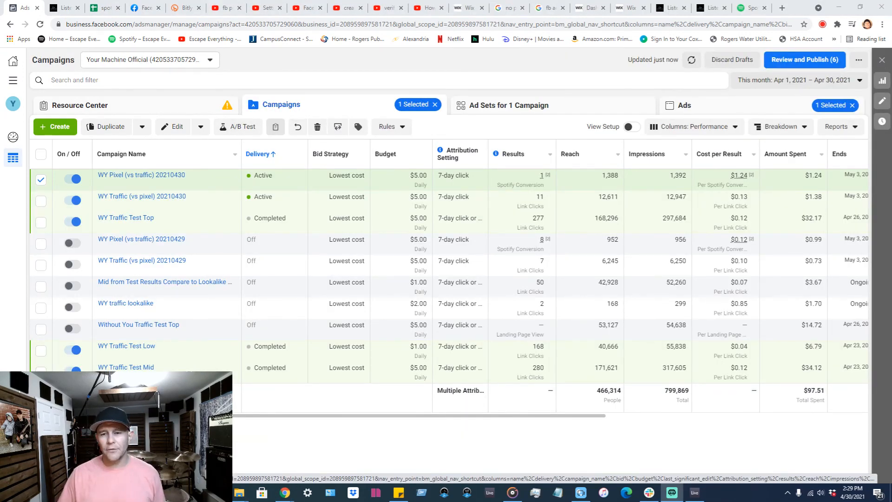
# Step: Review the results of the "WY Pixel (vs traffic) 20210430" campaign in the campaign list
pyautogui.moveTo(165, 180)
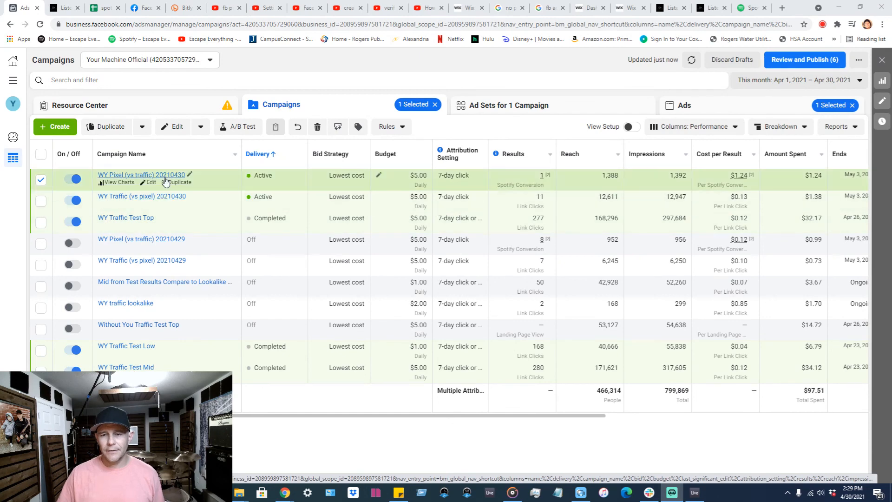